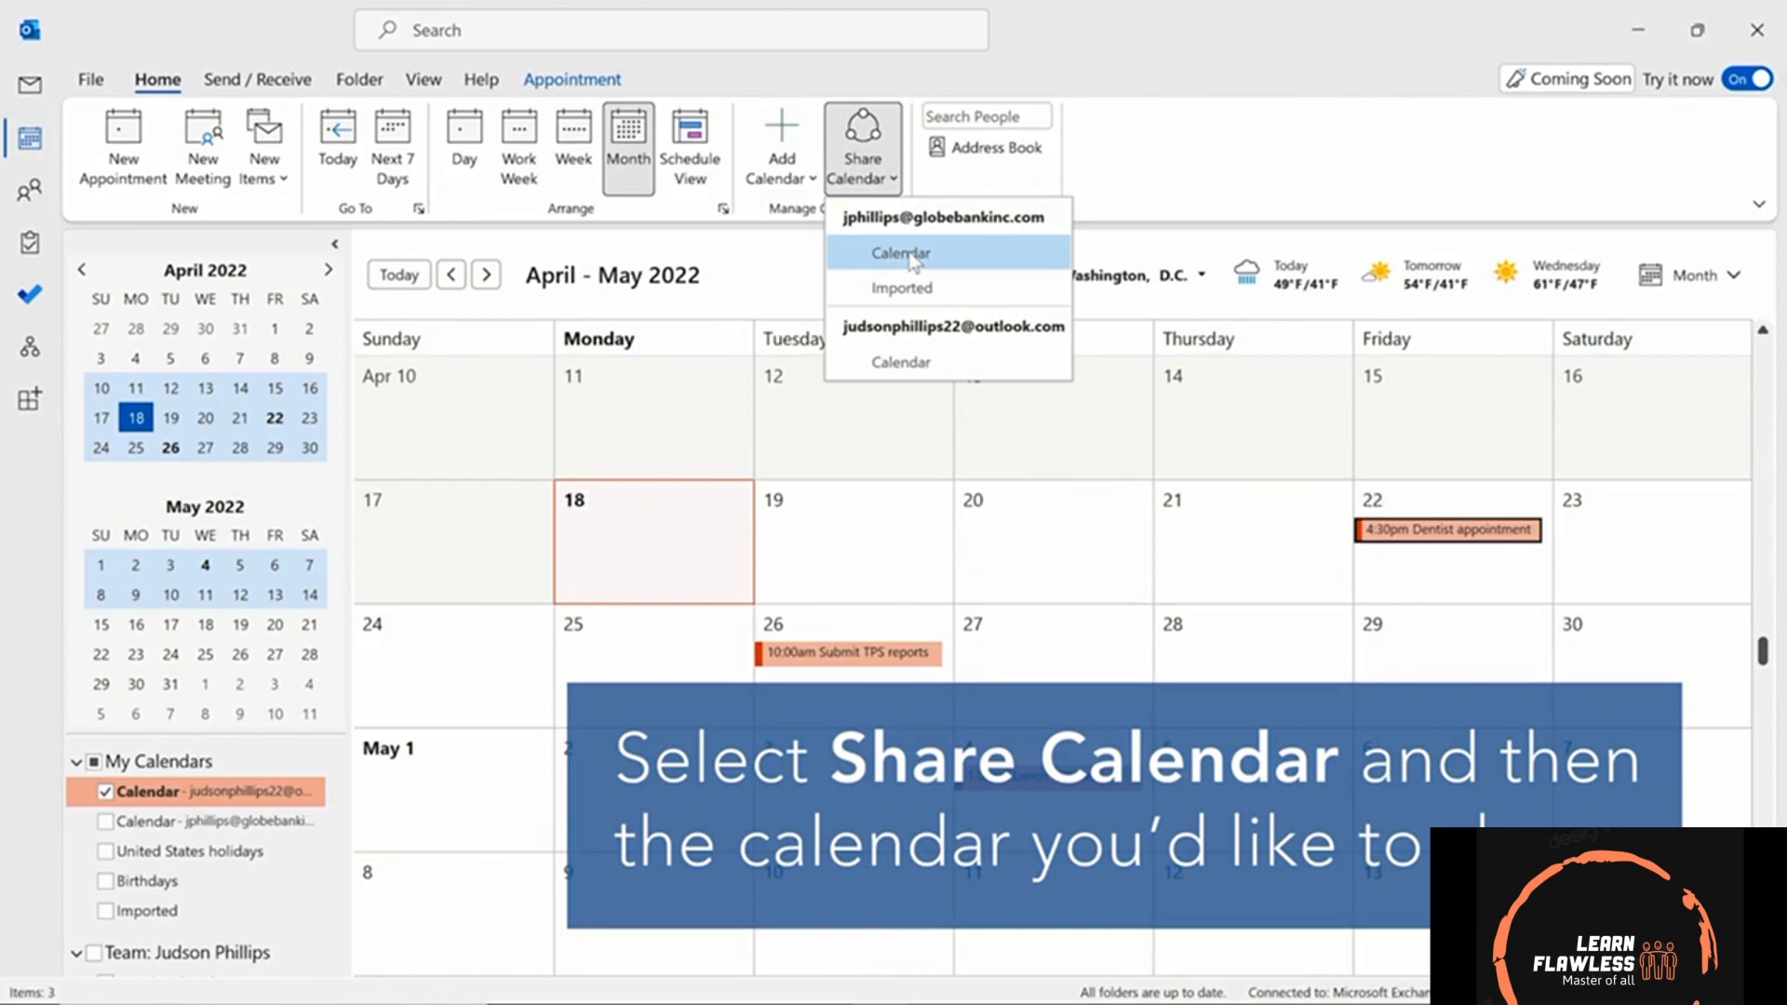
- Share the work account's main calendar with a Legal department colleague from the address book, granting the Can view all details permission
left_click(912, 259)
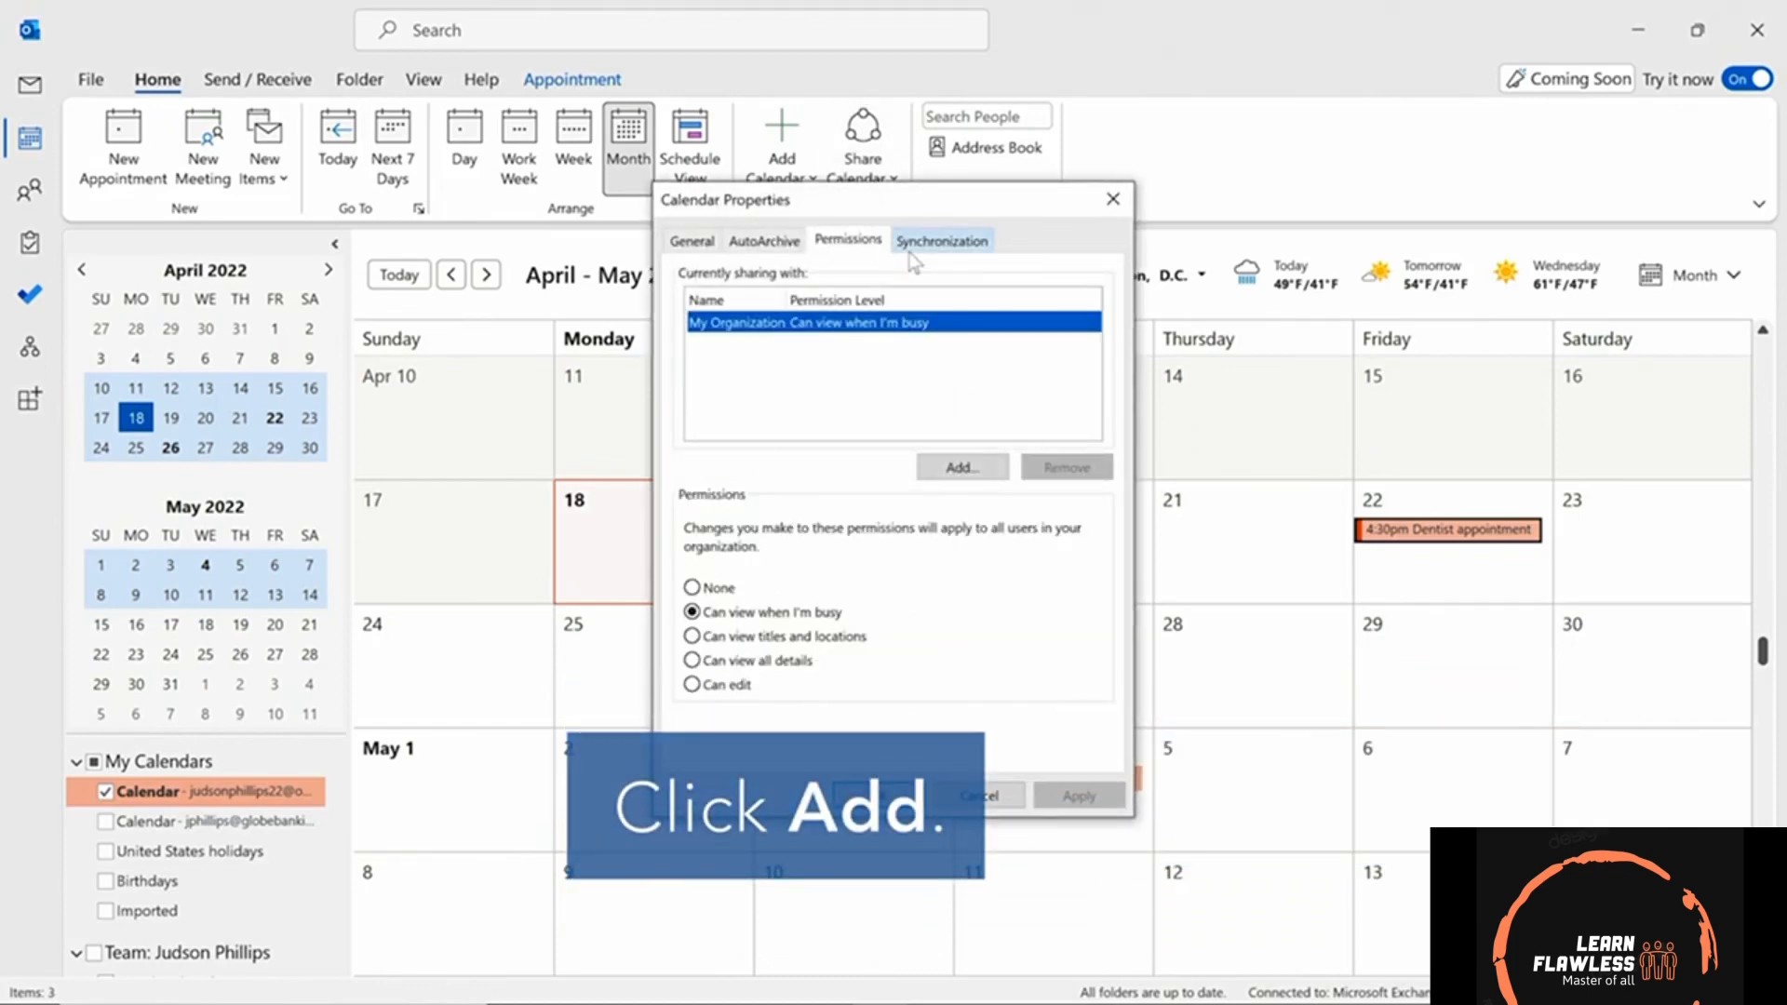
left_click(954, 465)
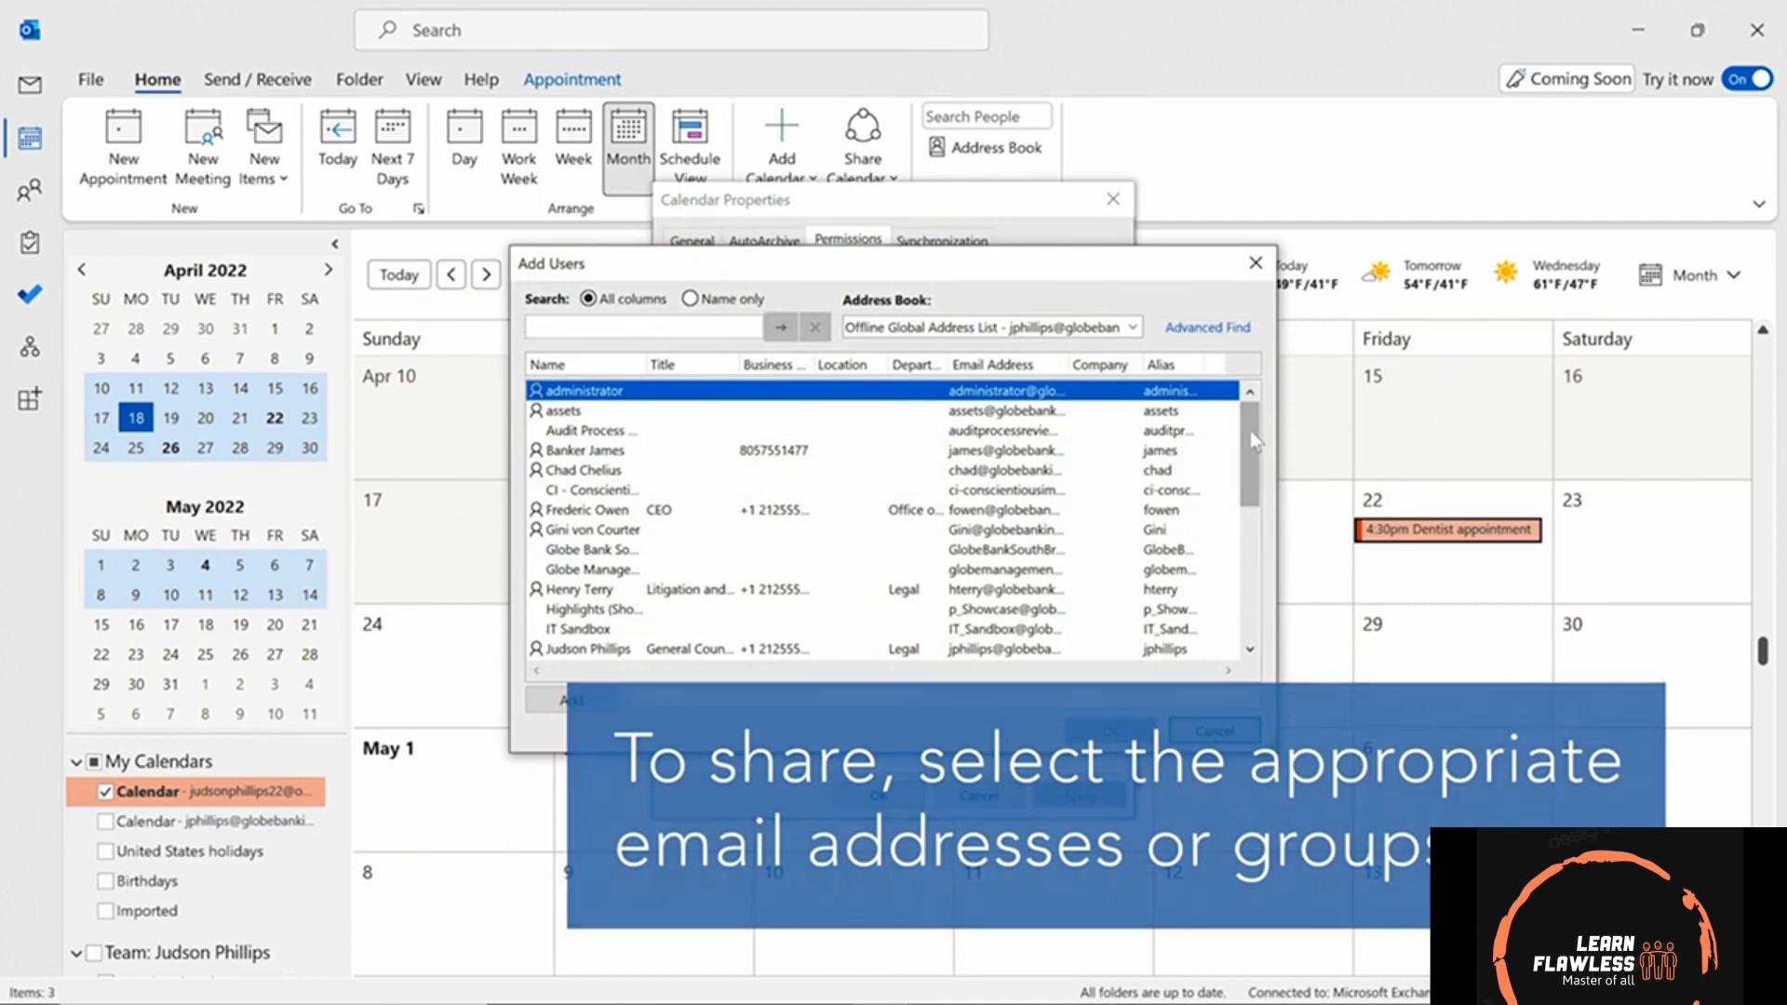
left_click_drag(1249, 430, 1247, 550)
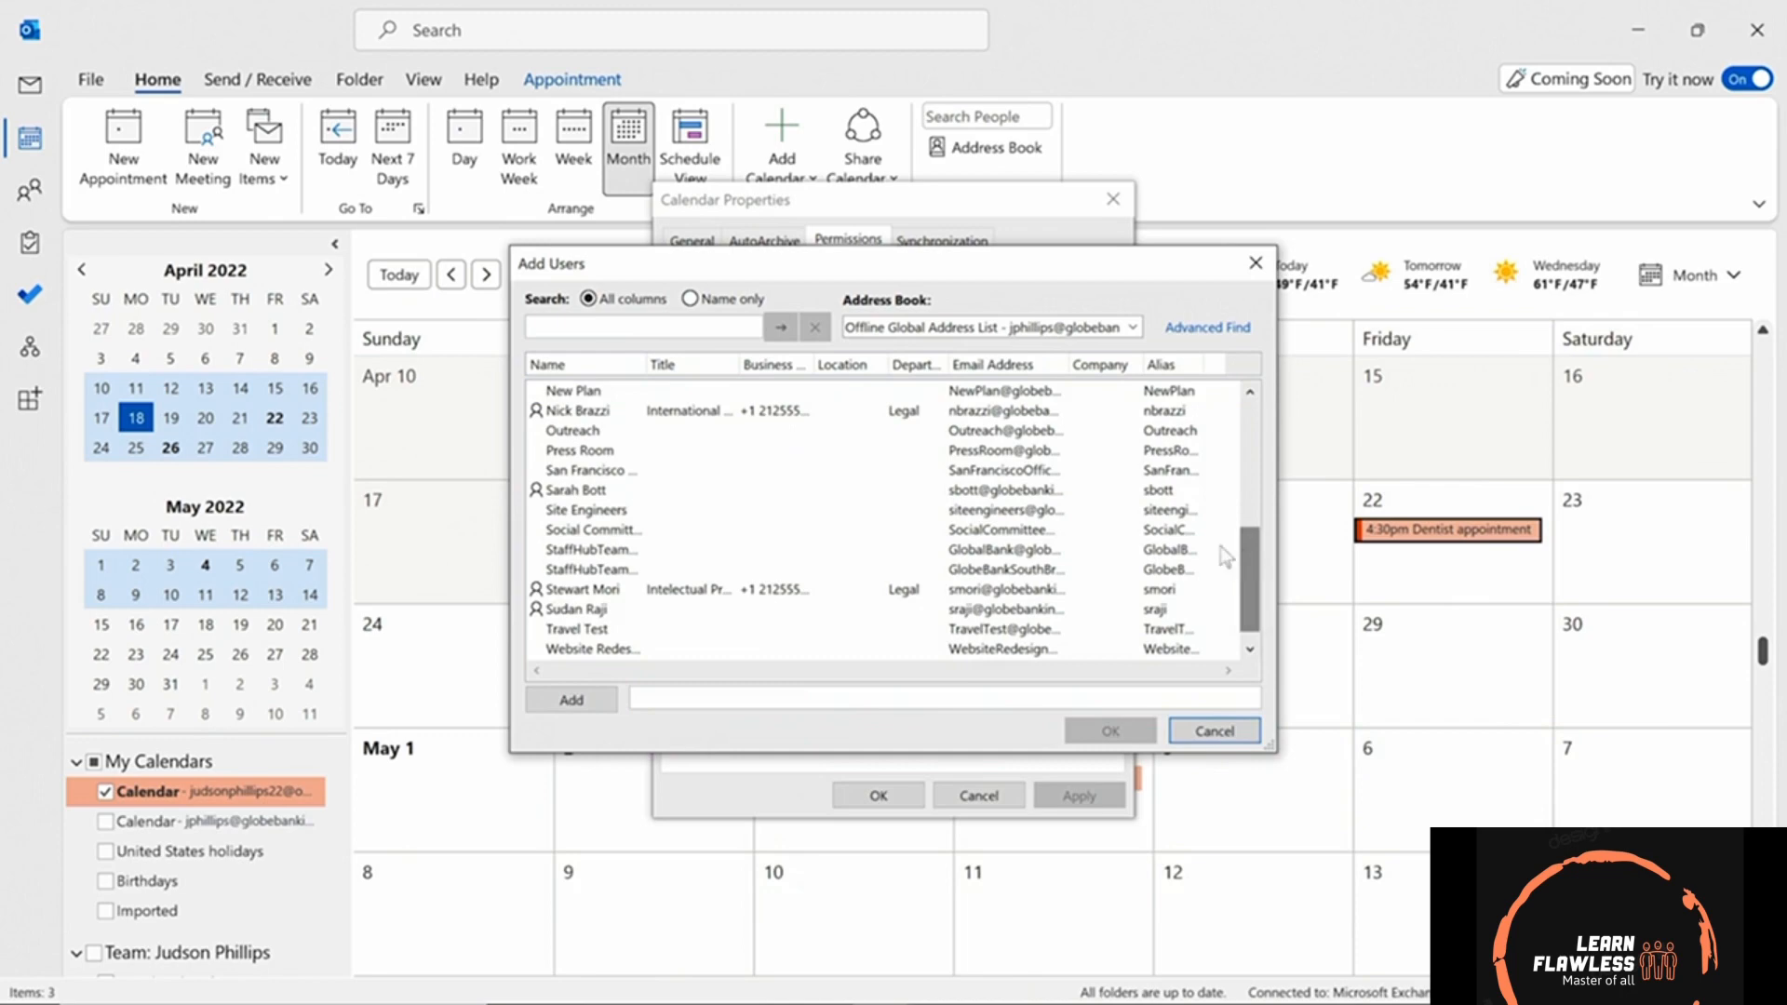
left_click(603, 415)
double_click(604, 415)
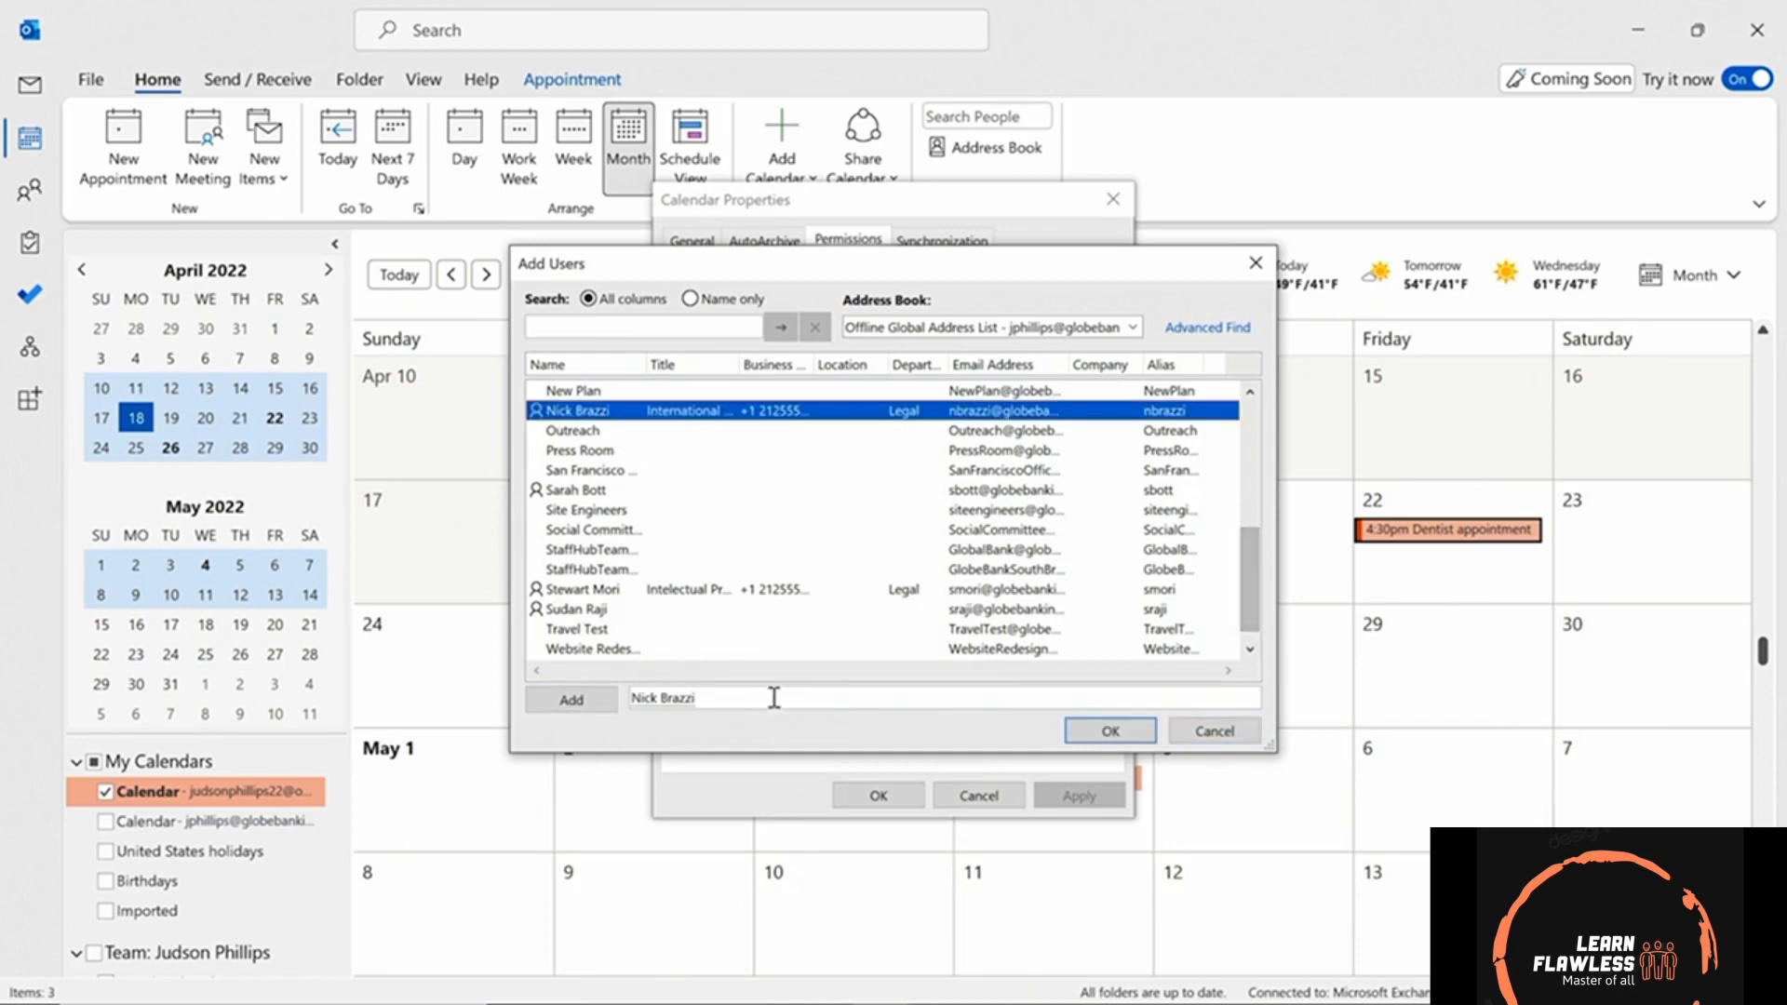
left_click(1103, 731)
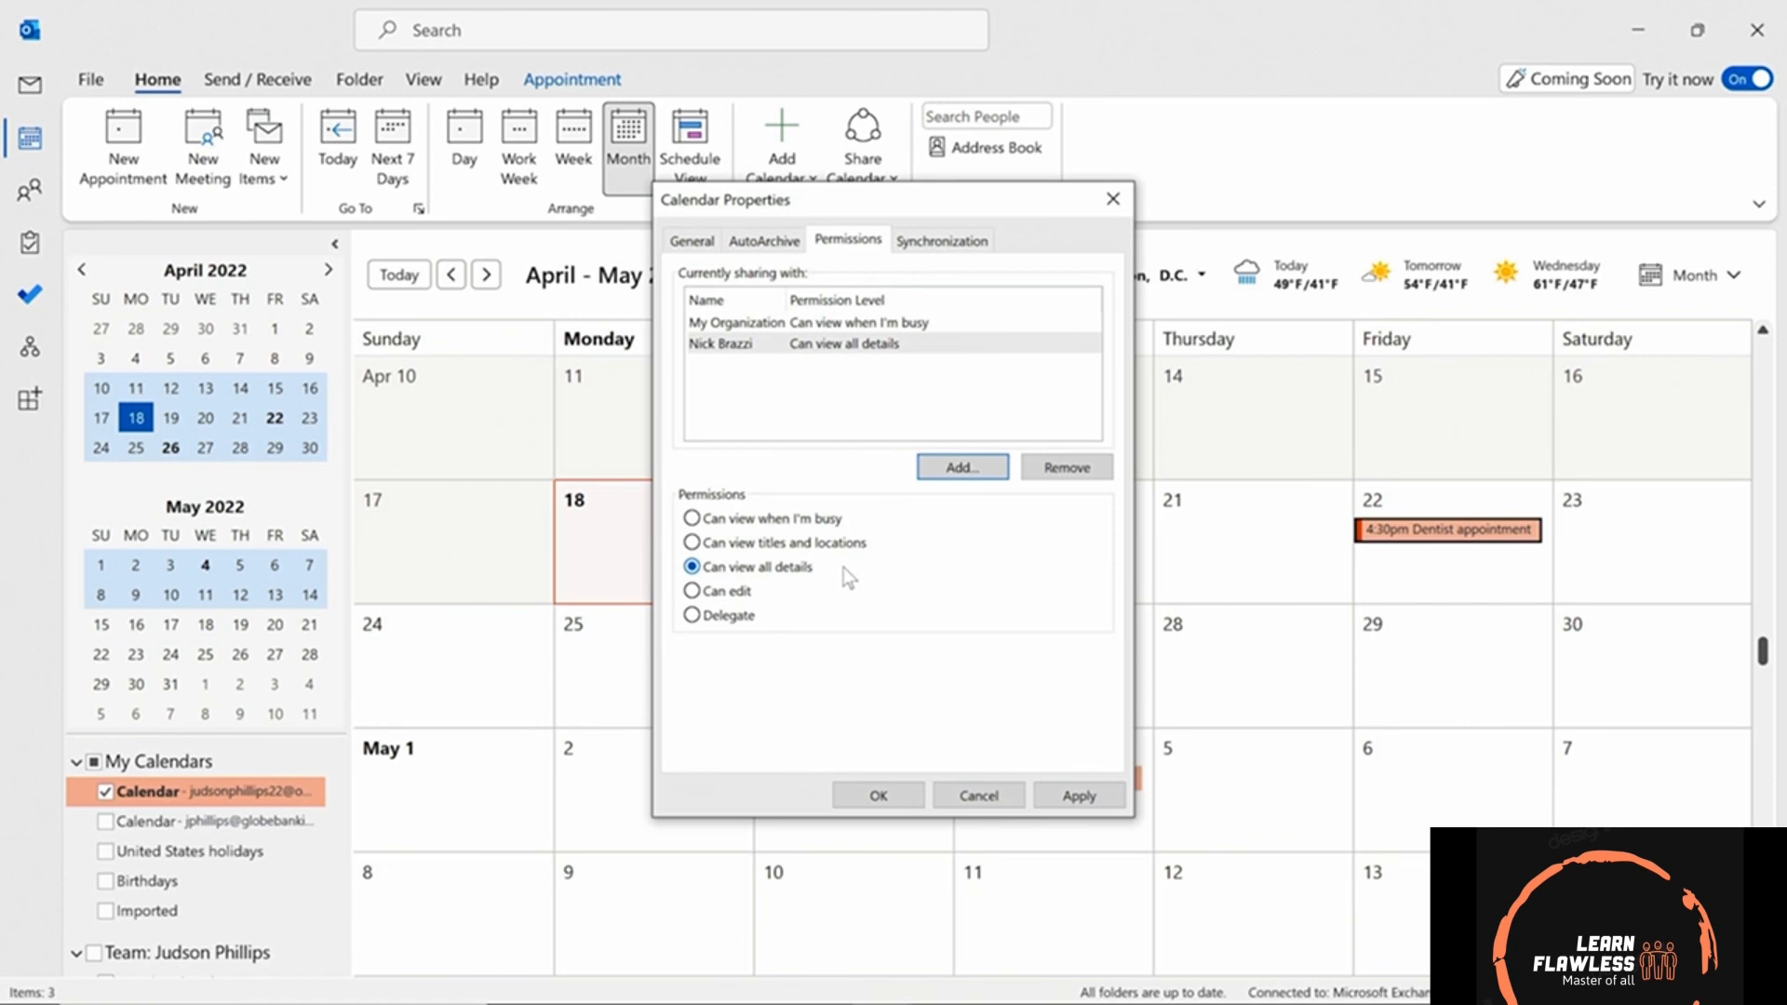
mouse_move(705, 602)
mouse_move(740, 625)
left_click(879, 791)
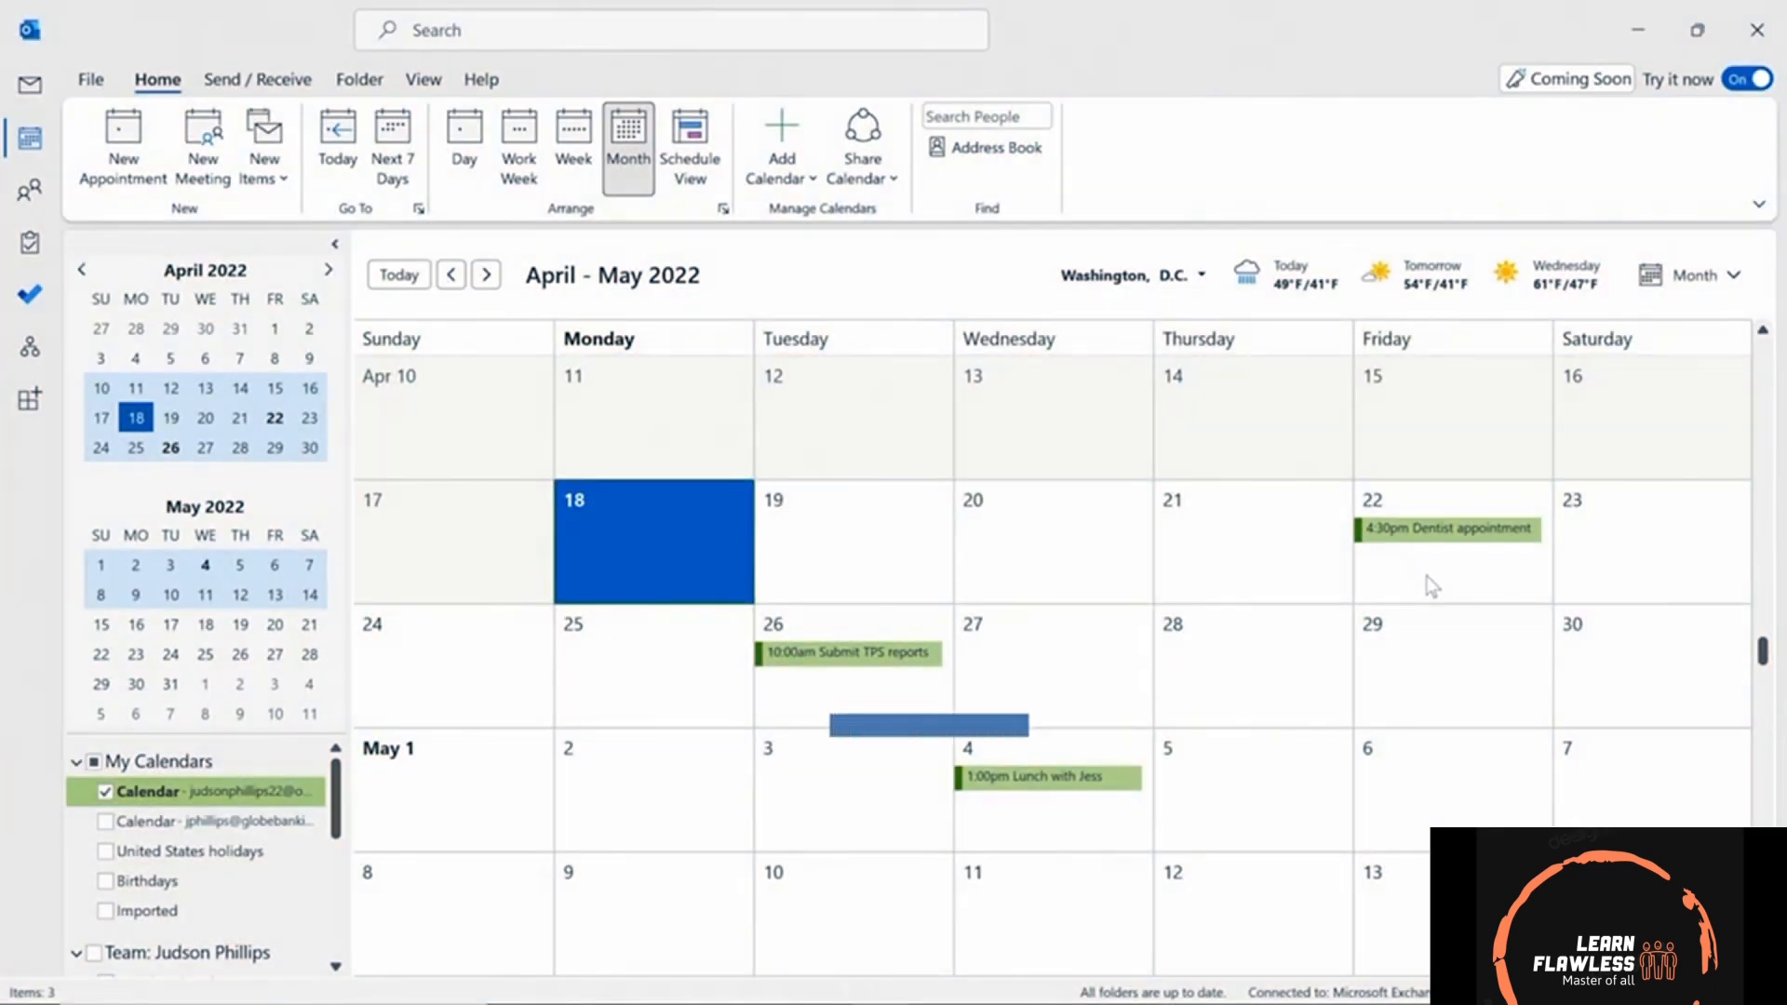
- Select the Dentist appointment on April 22 and check which reminder times can be chosen for it
left_click(1475, 530)
mouse_move(1475, 532)
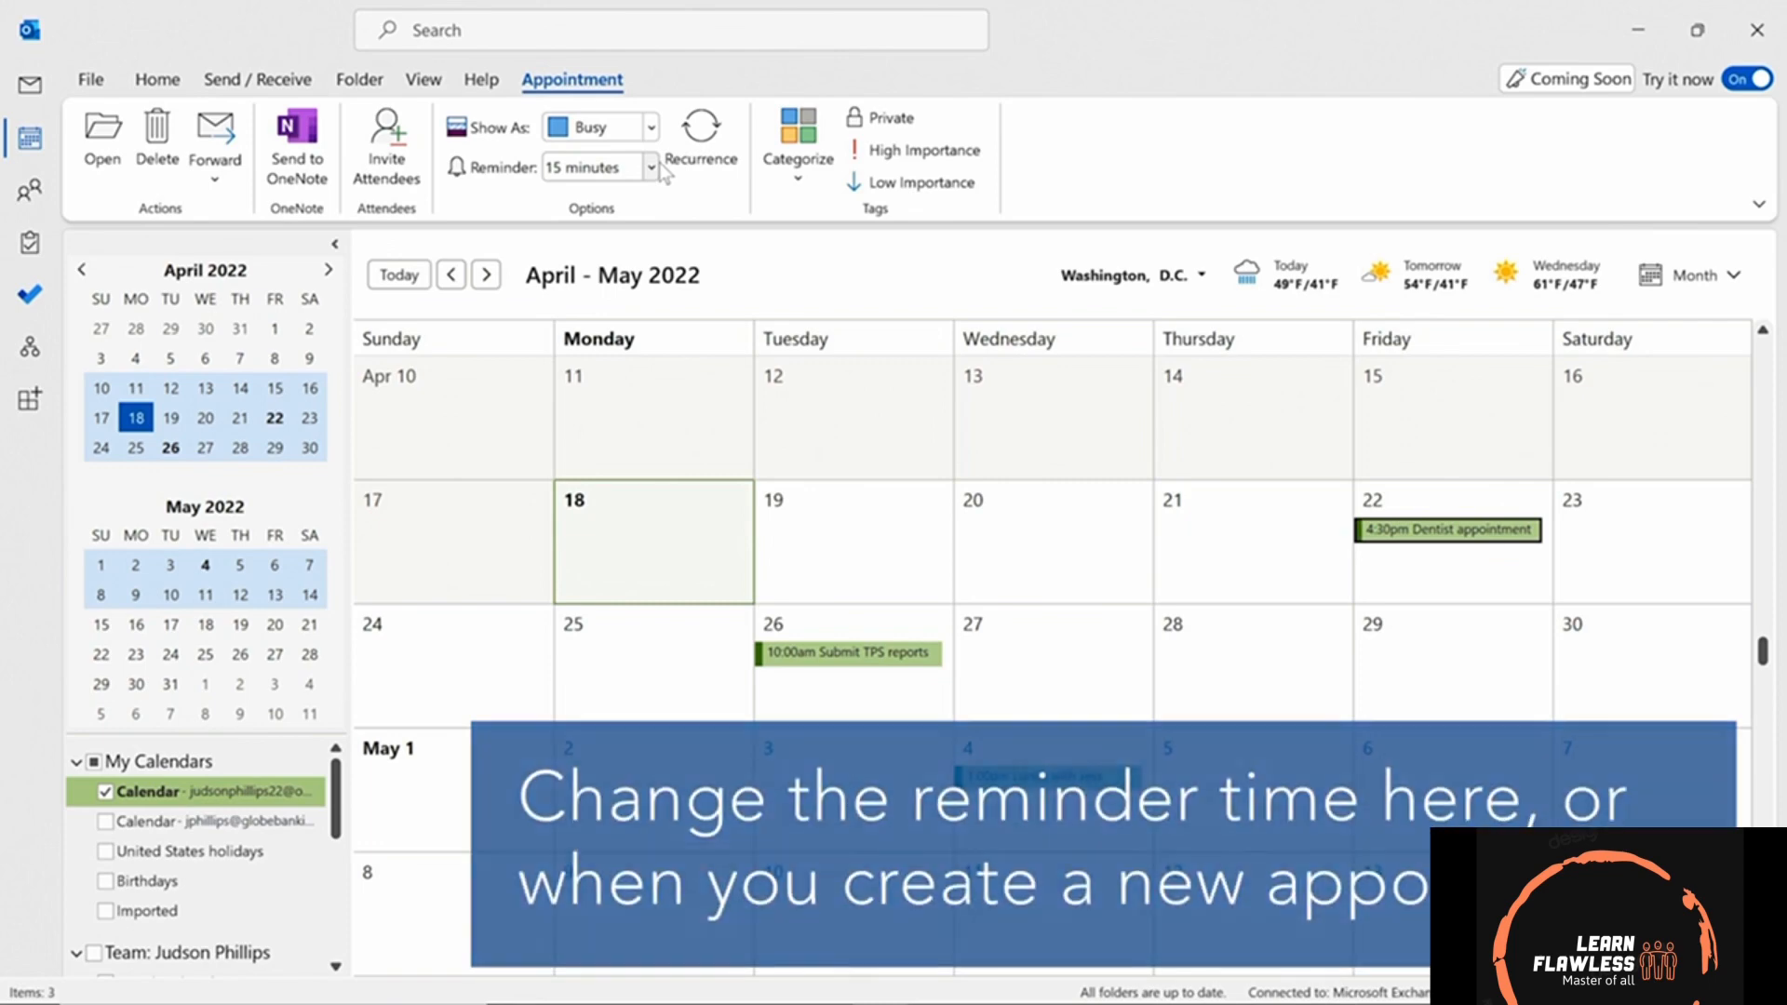
left_click(651, 168)
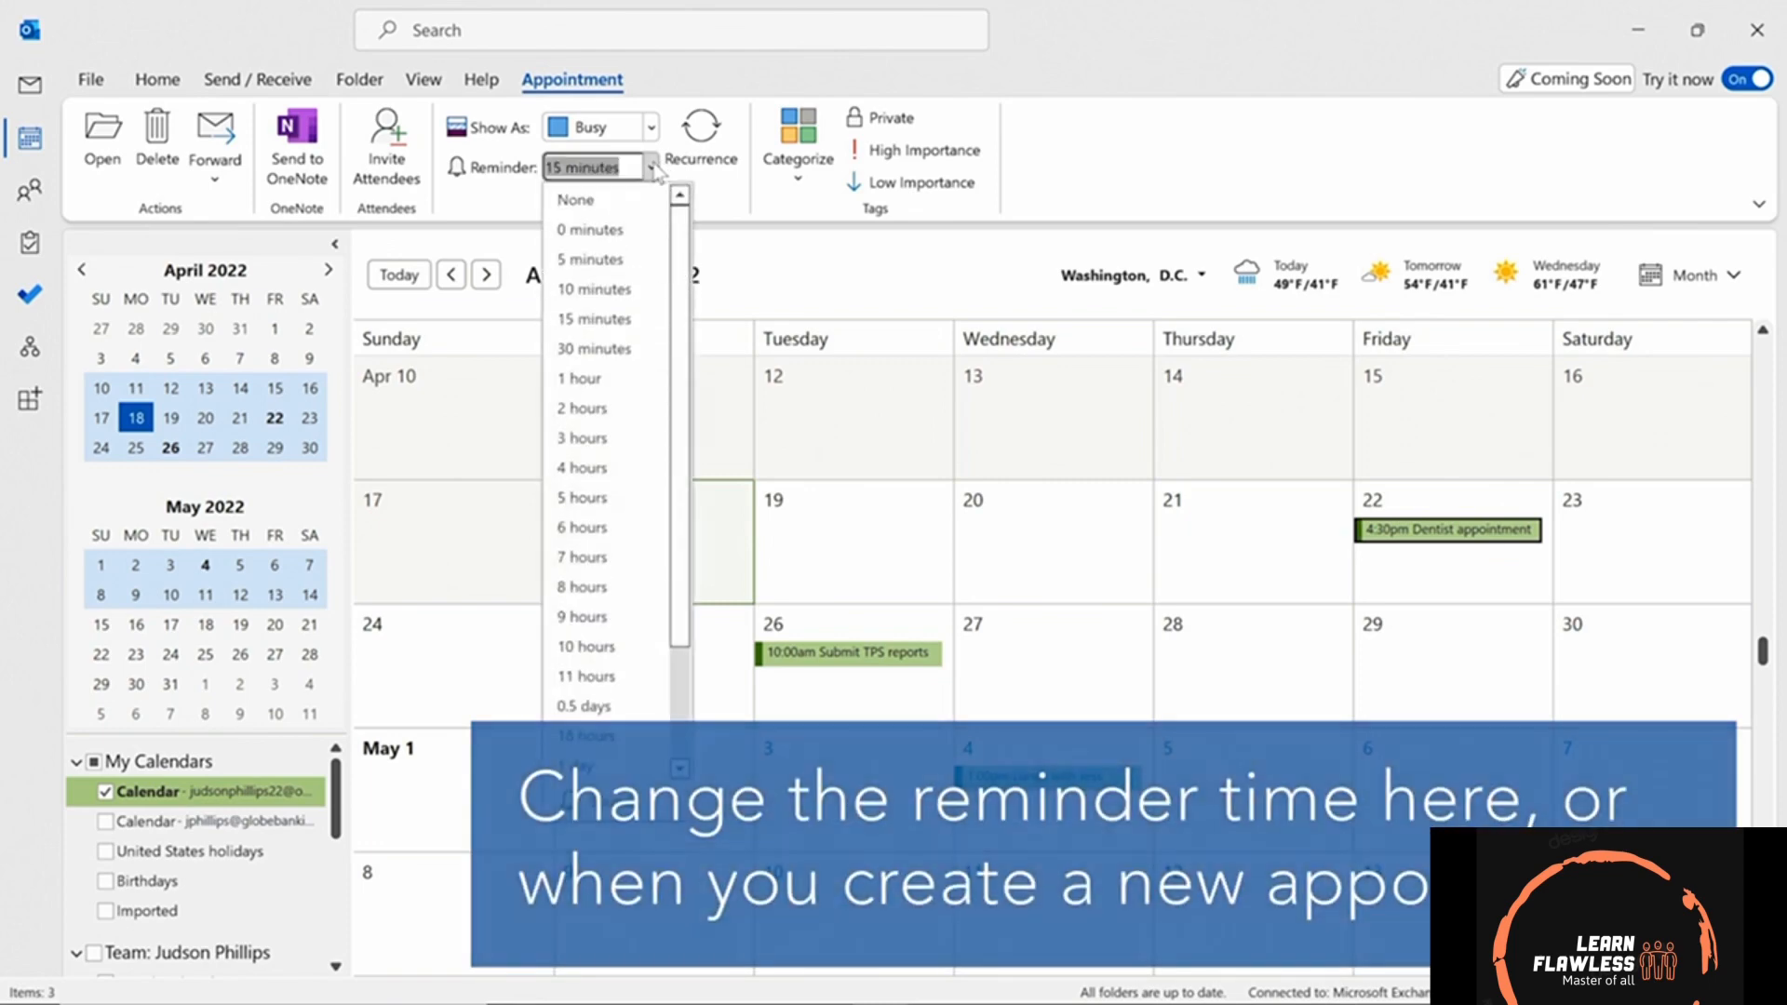
left_click(652, 167)
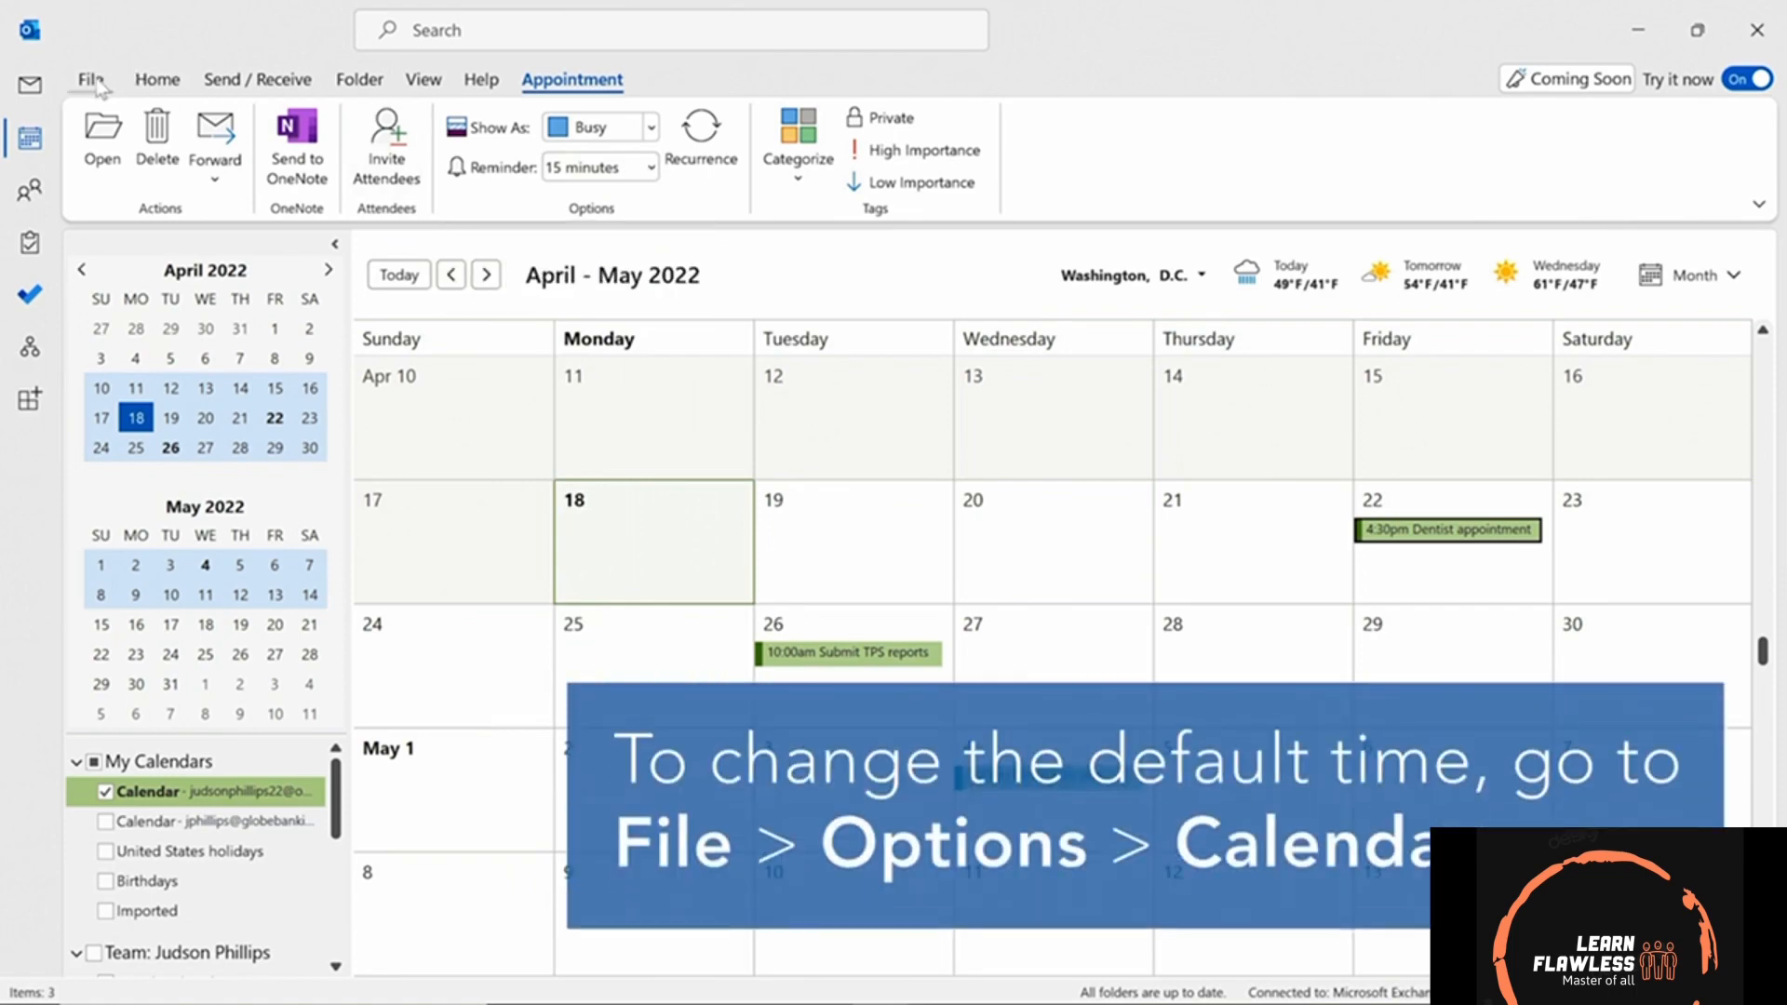
- Open the program's Calendar options and show the choices for the default reminder time
left_click(93, 80)
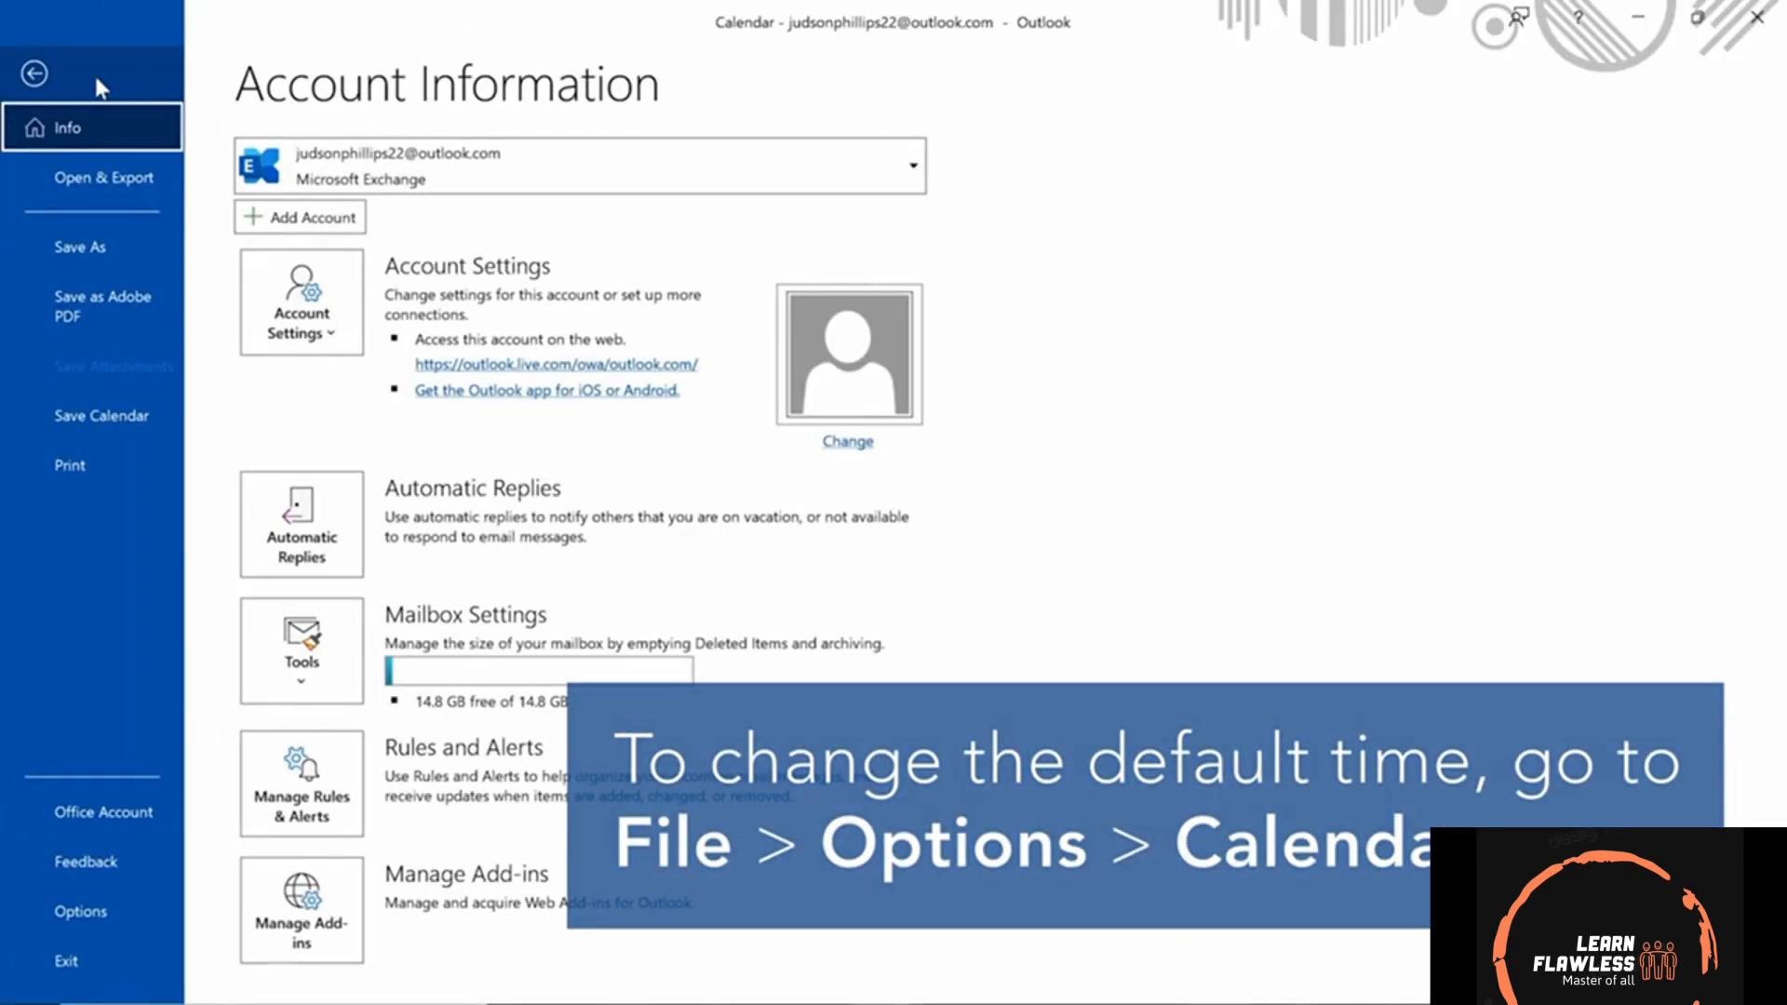
left_click(87, 908)
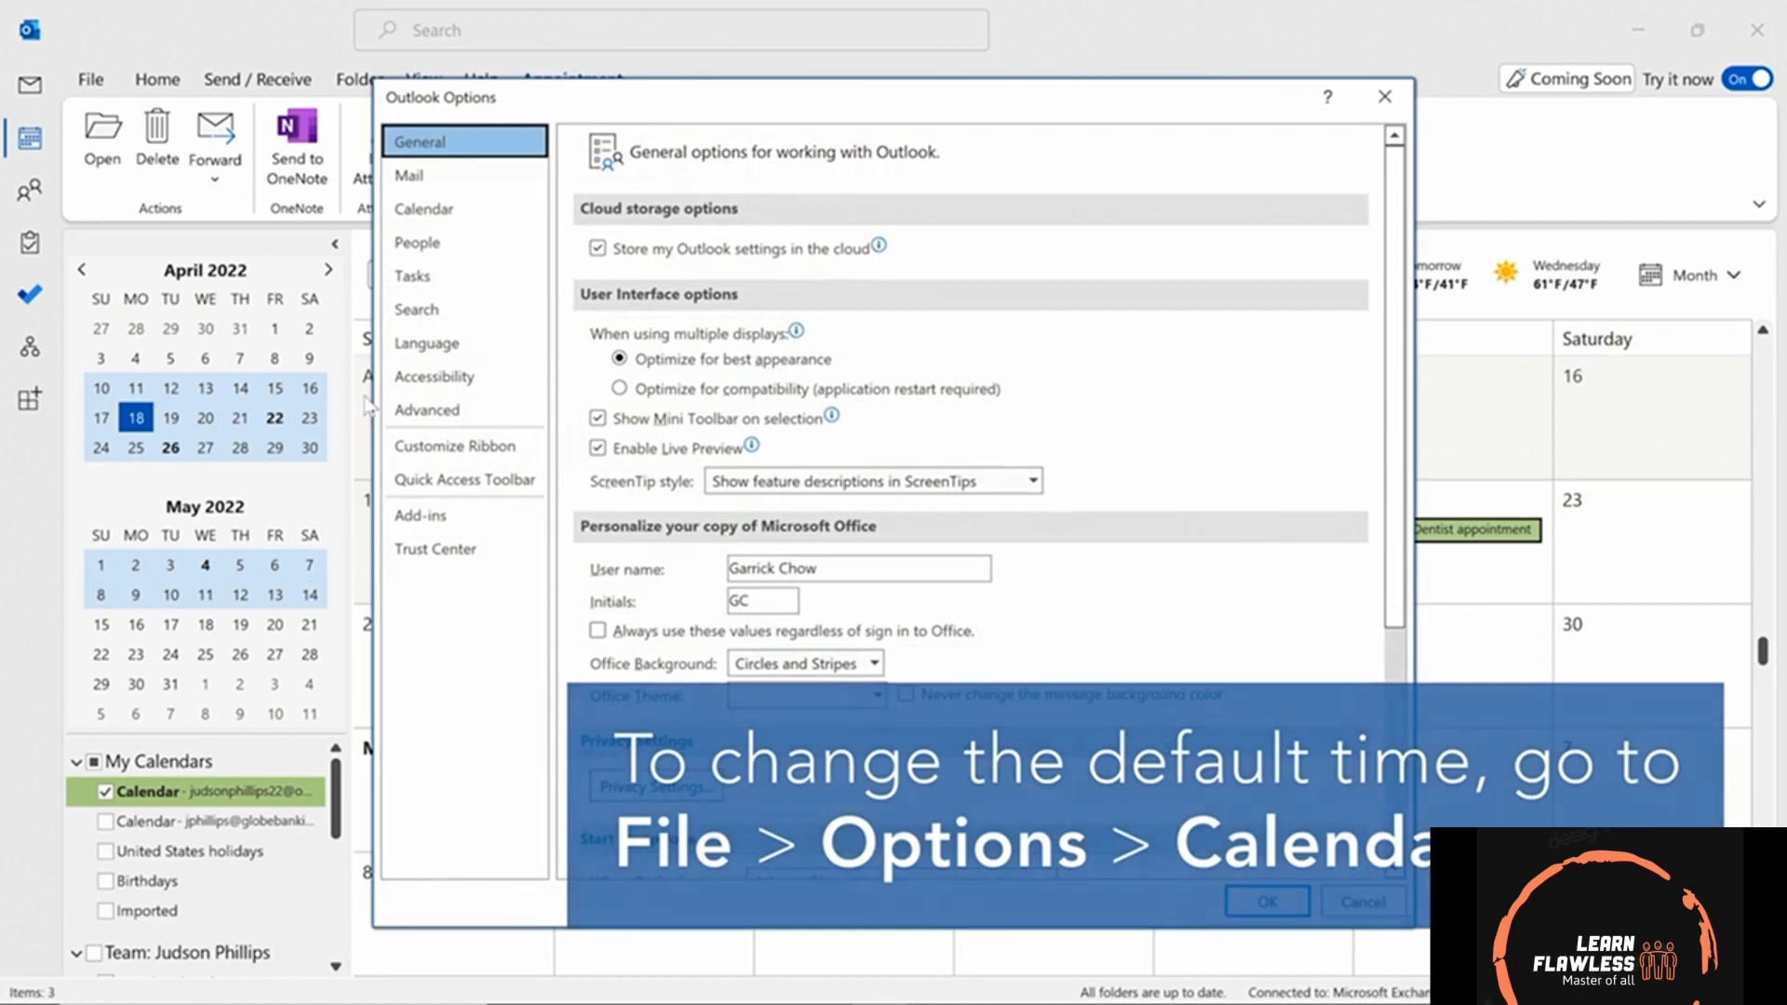
left_click(449, 211)
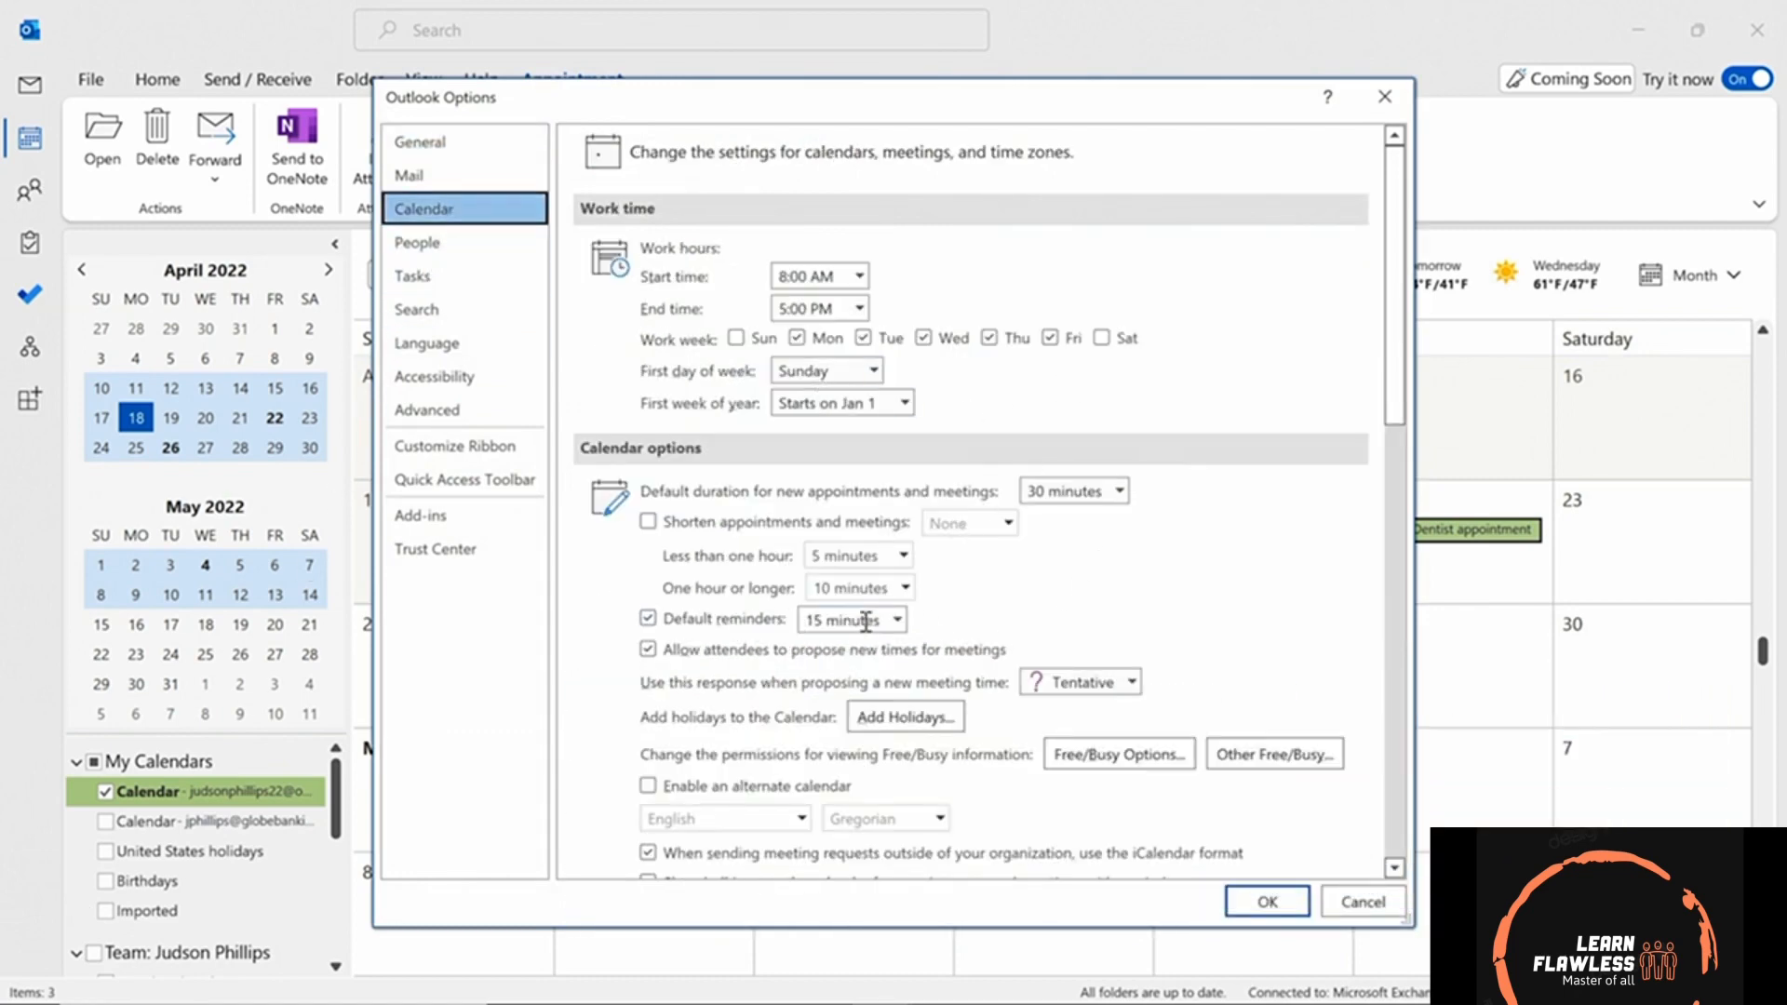
left_click(897, 620)
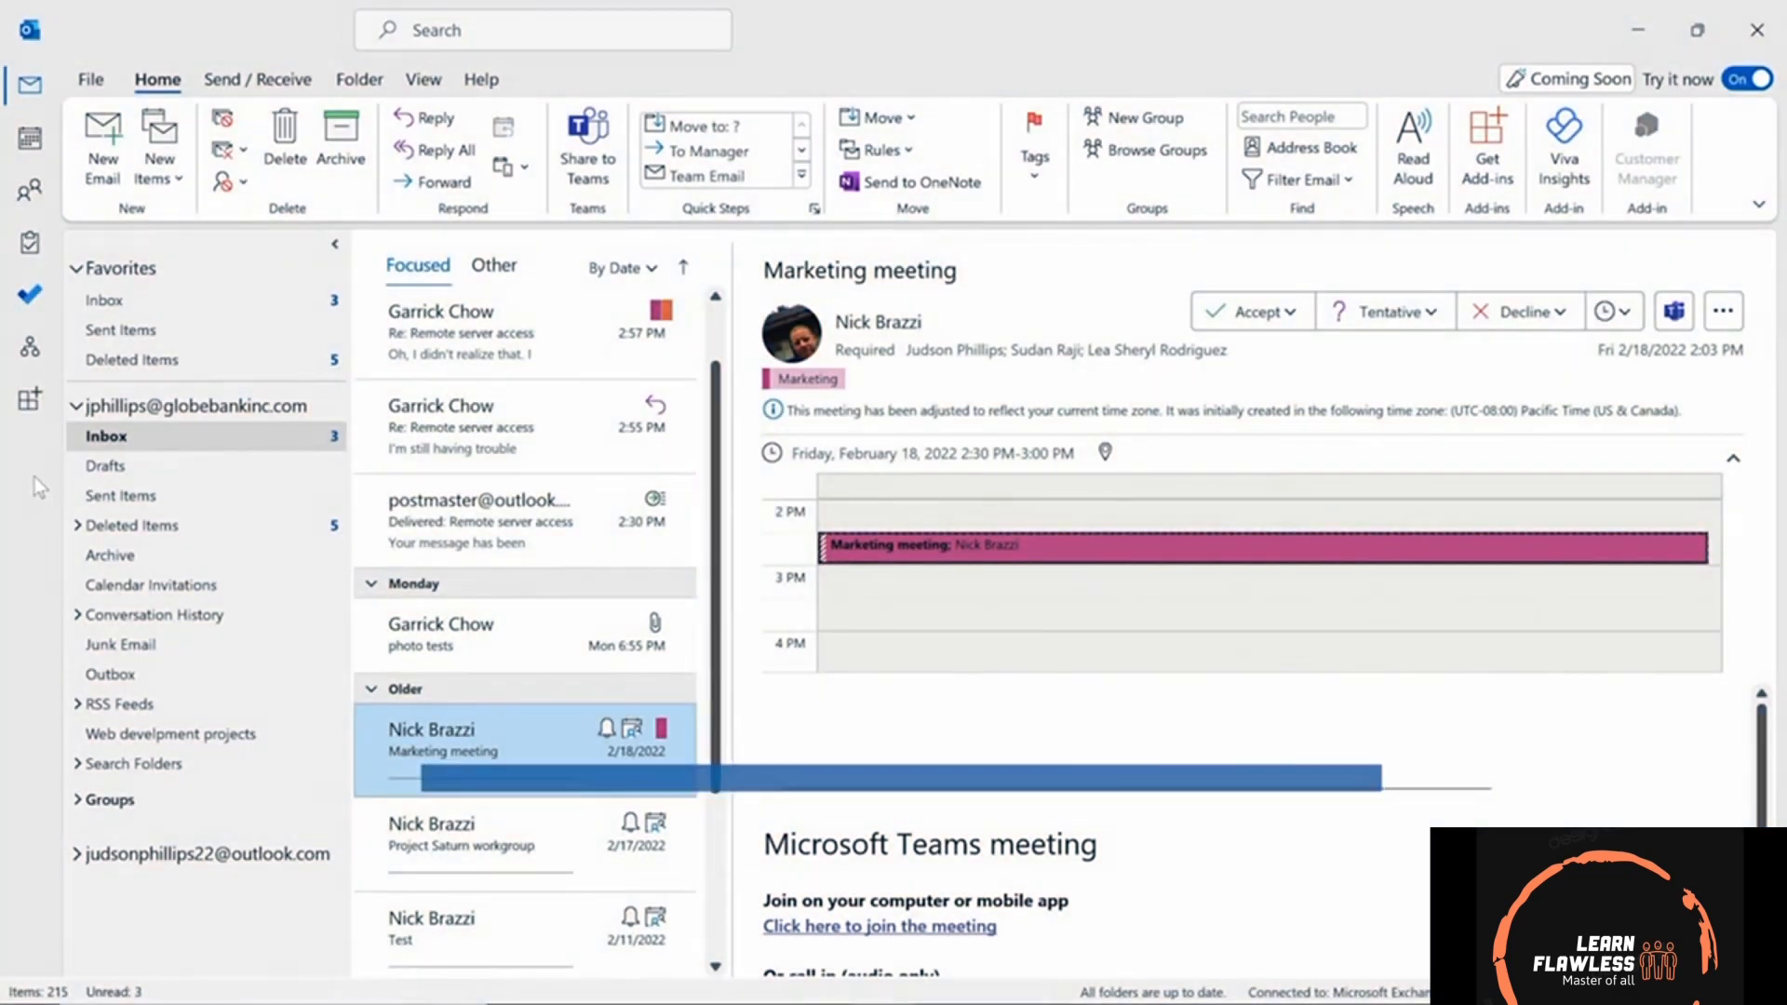
- Create a new task with the subject "Pack boxes for move" and save it
left_click(179, 186)
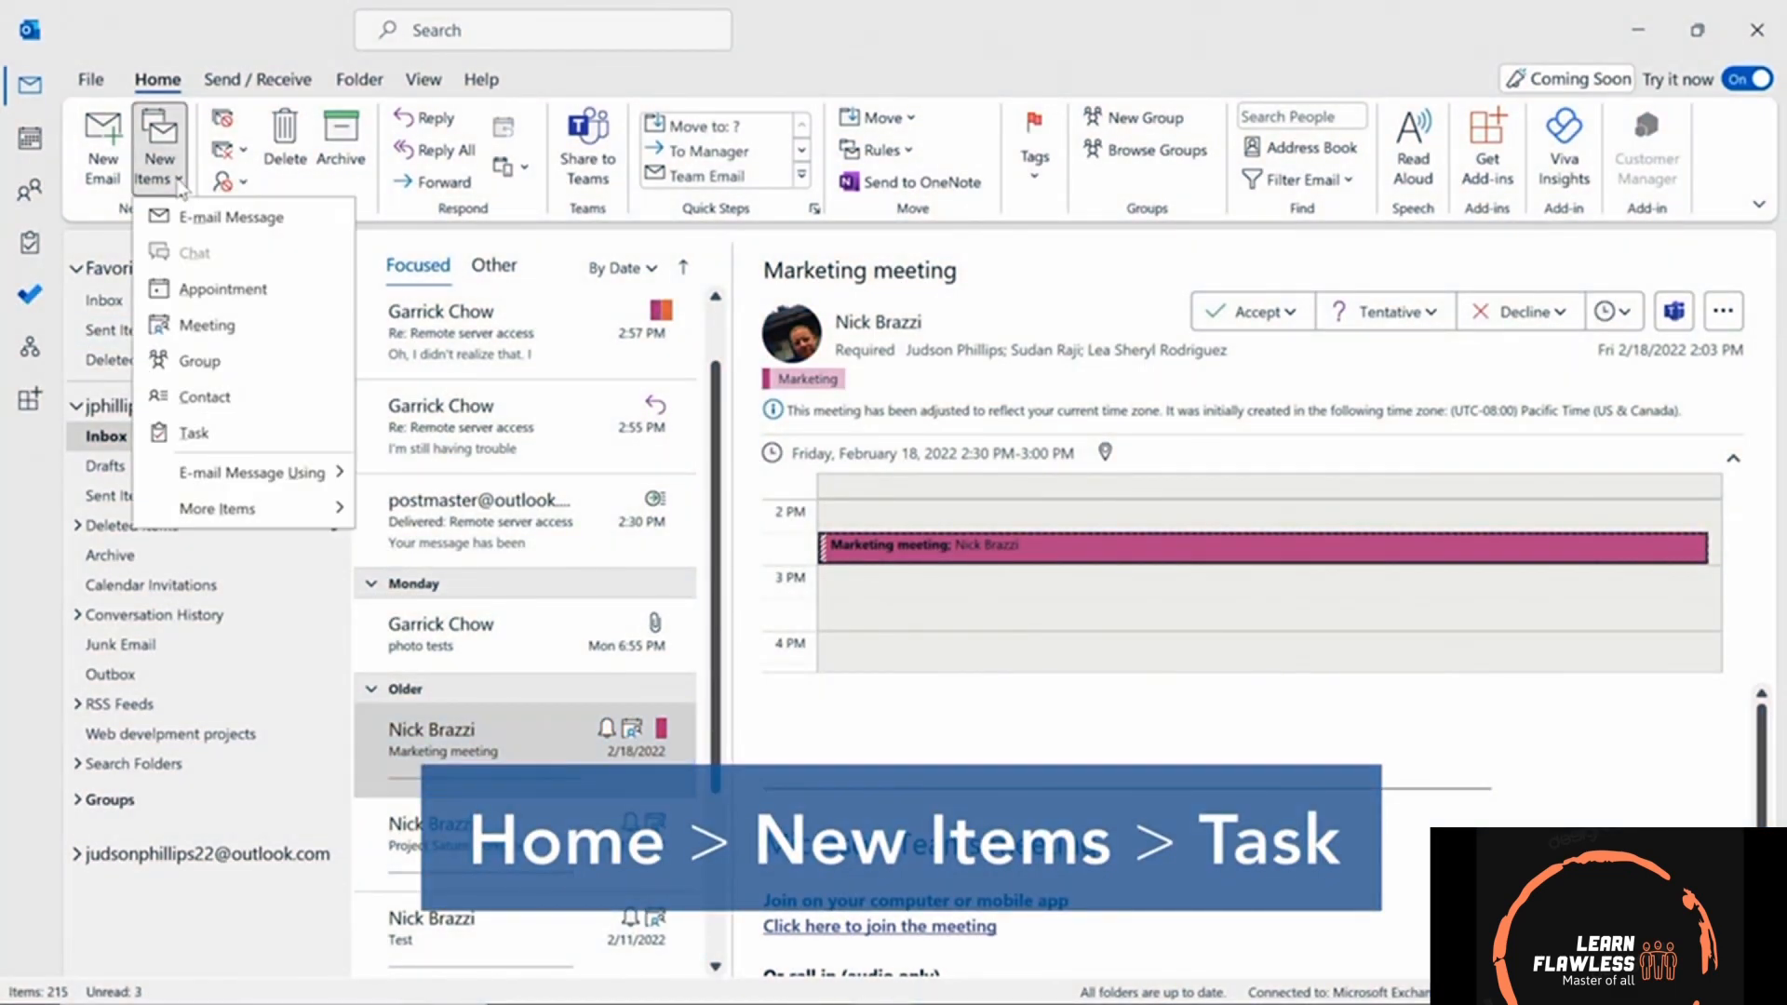
left_click(240, 447)
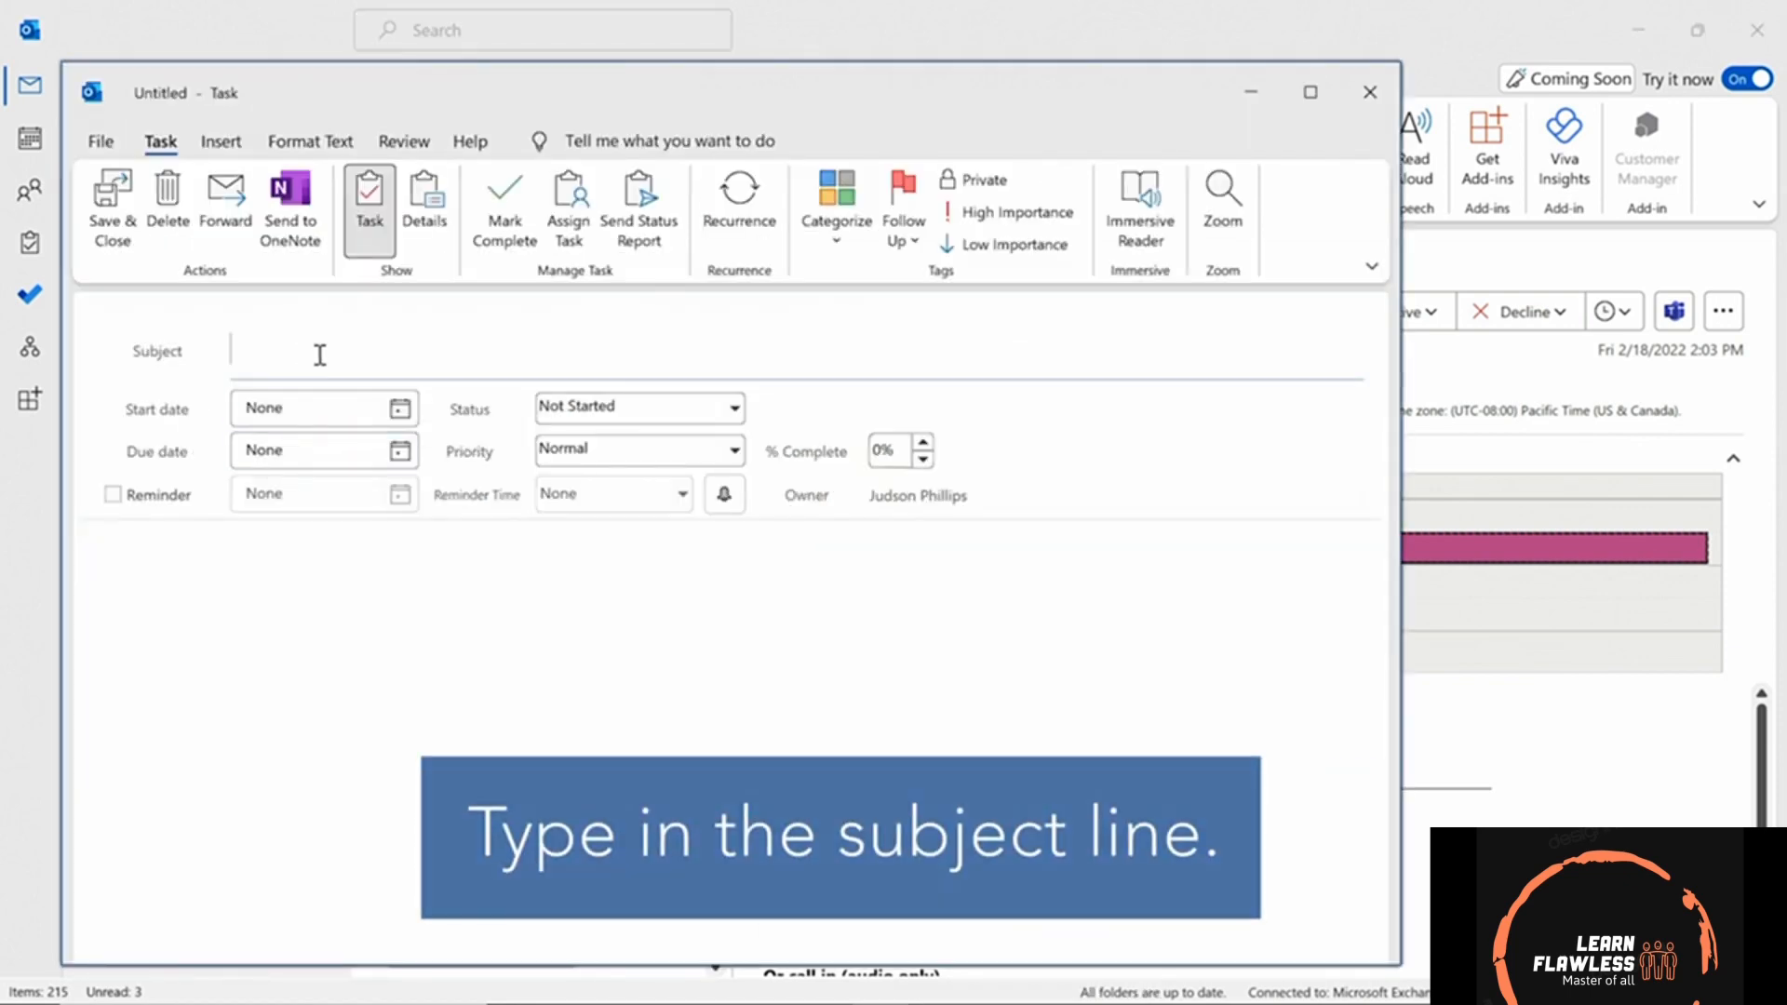
type("Pack bo")
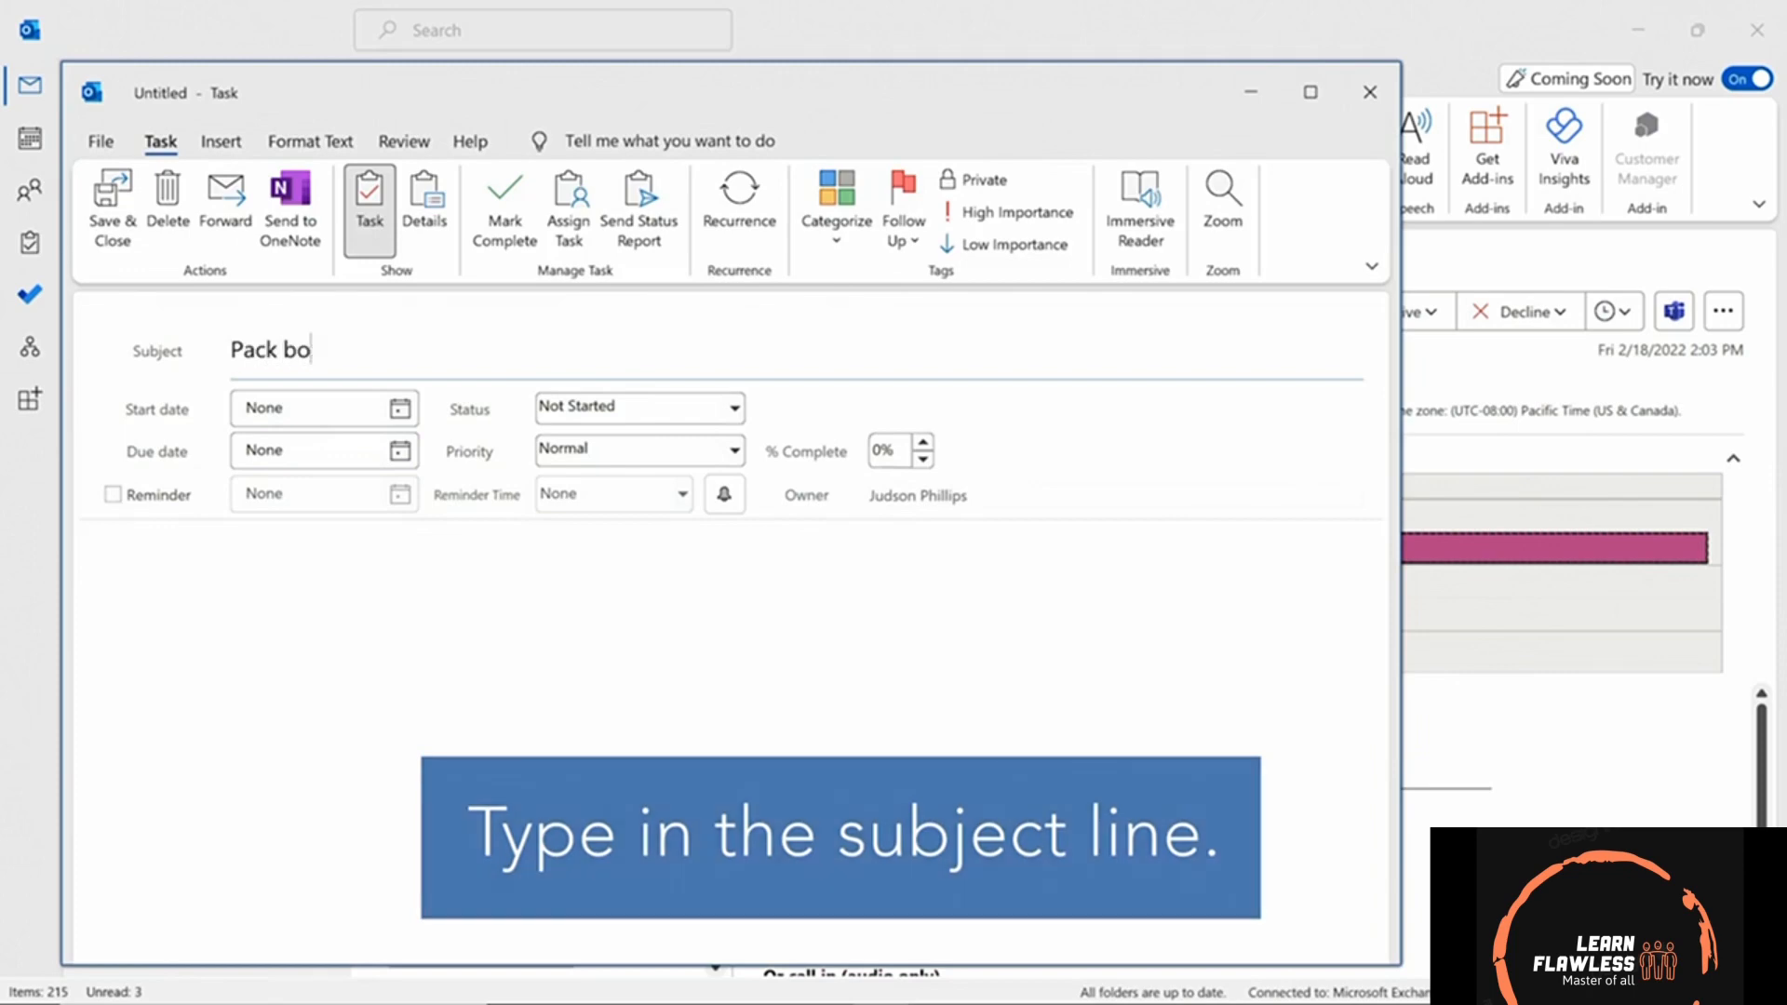
type("xes for m ")
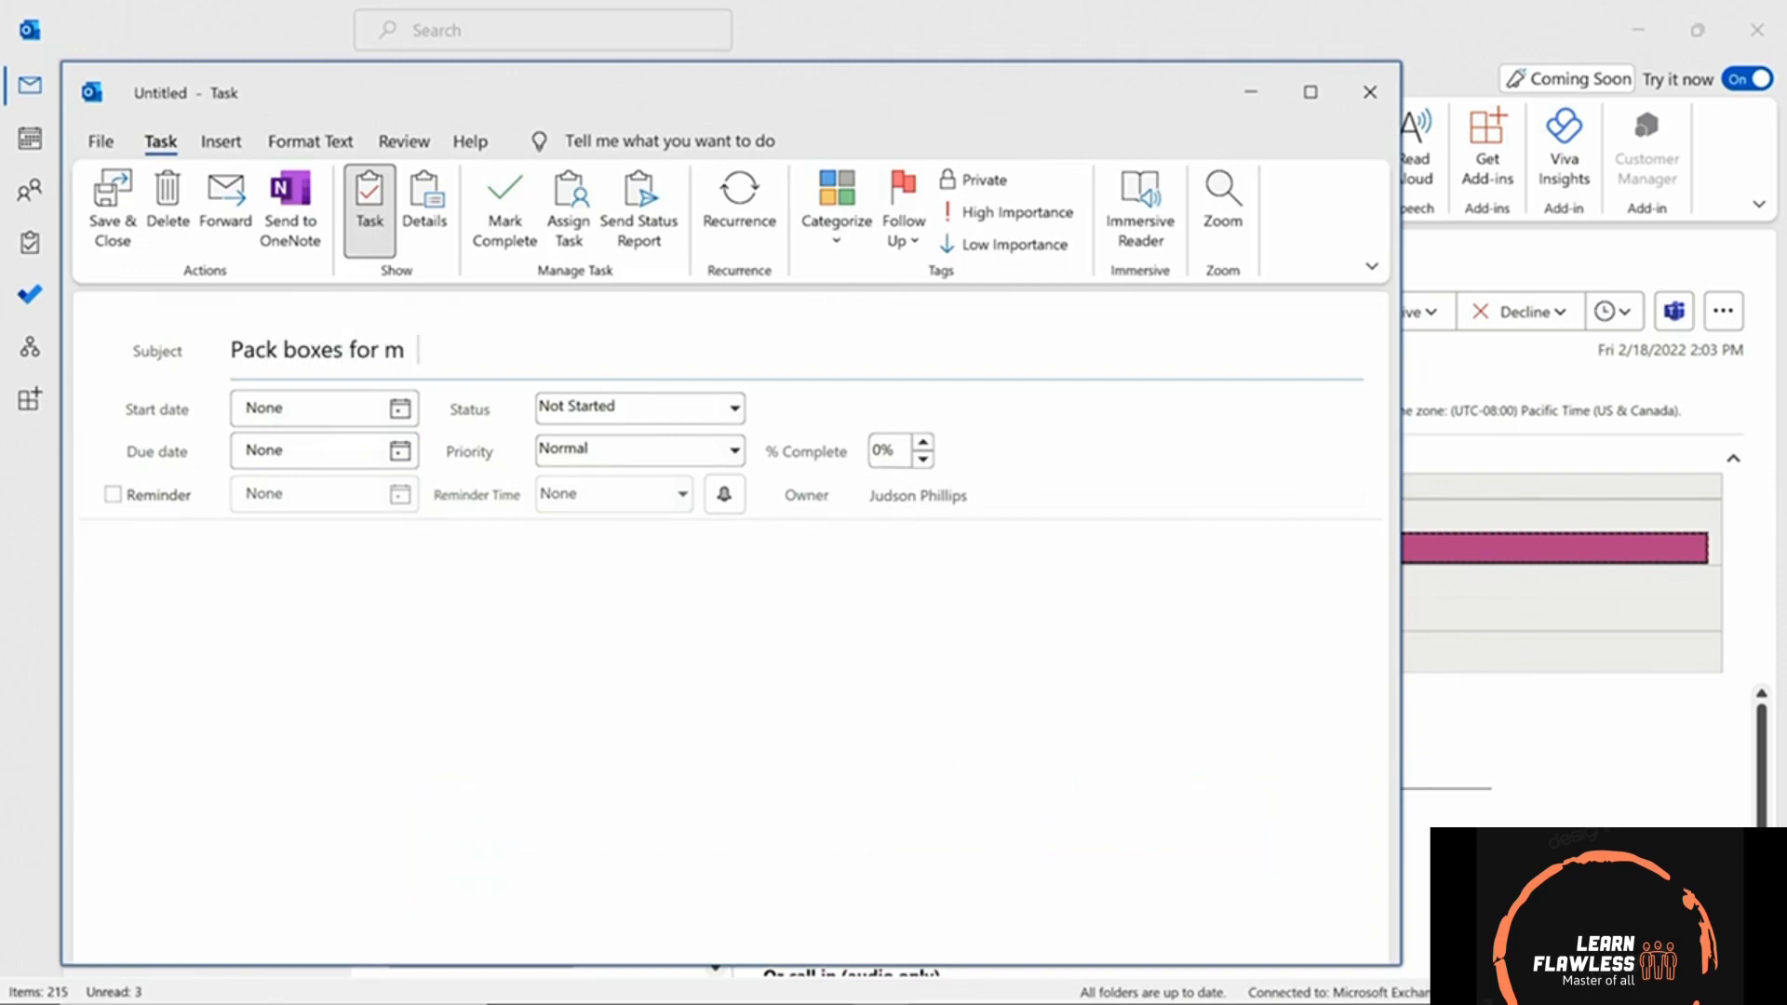
type("ove")
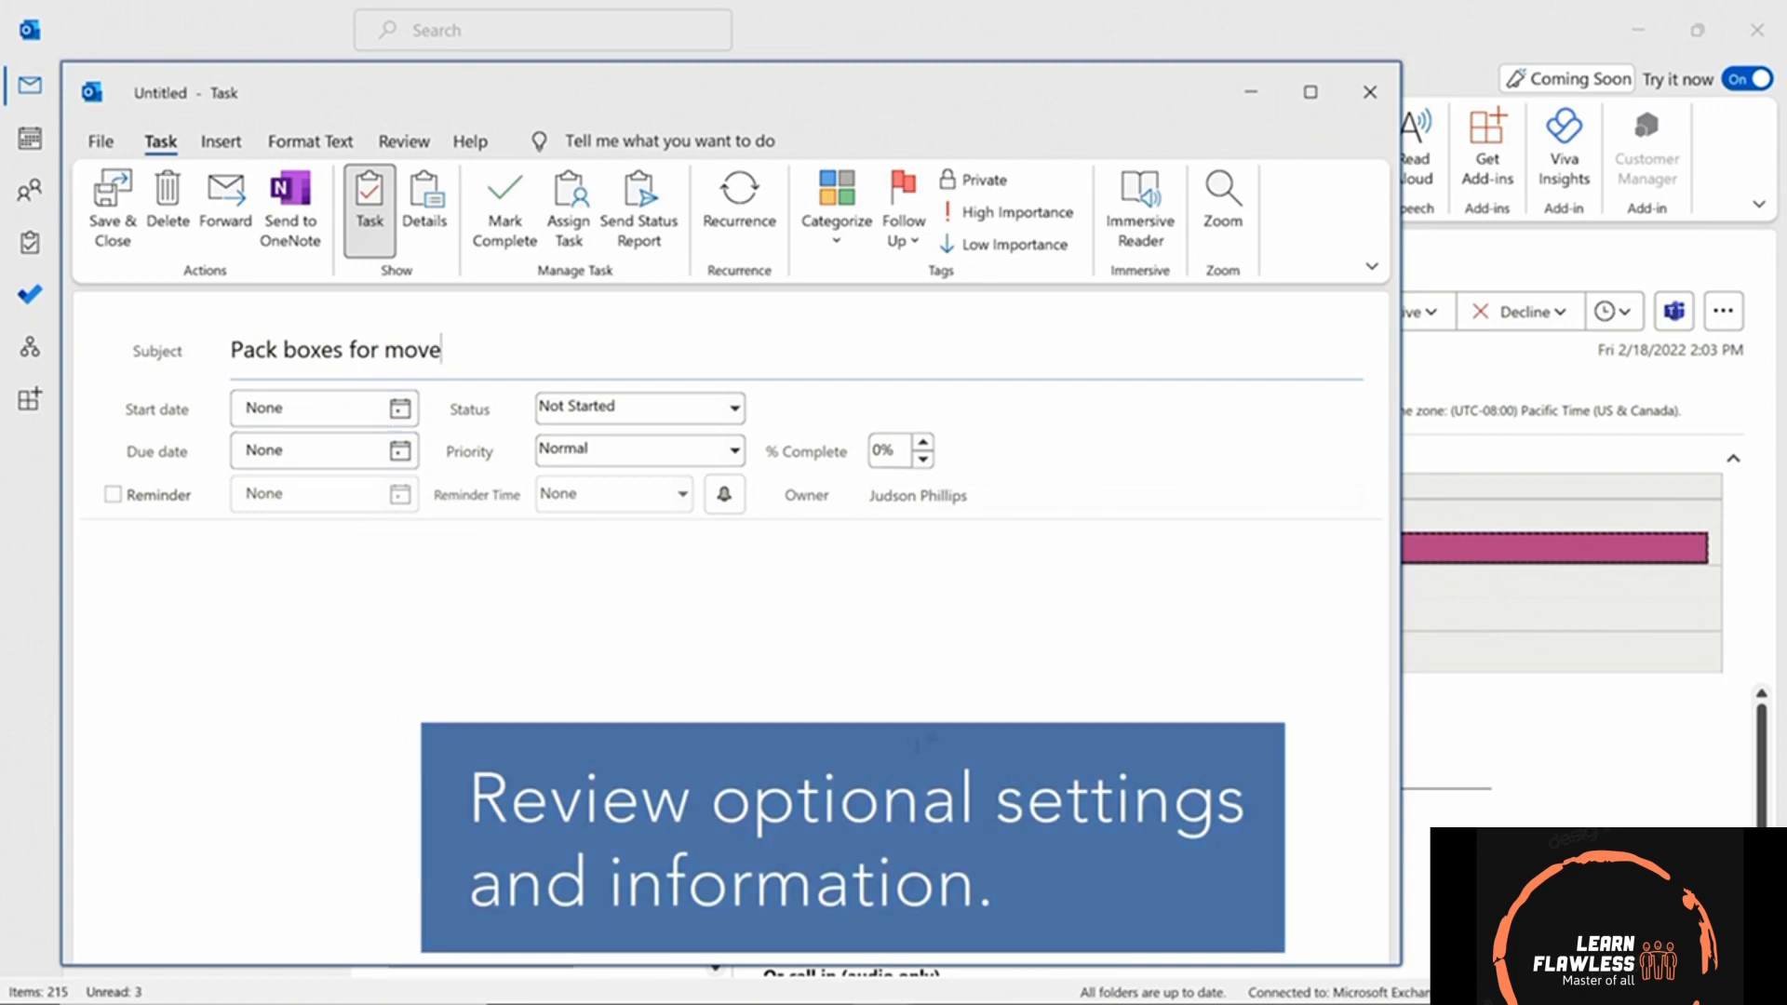
left_click(110, 226)
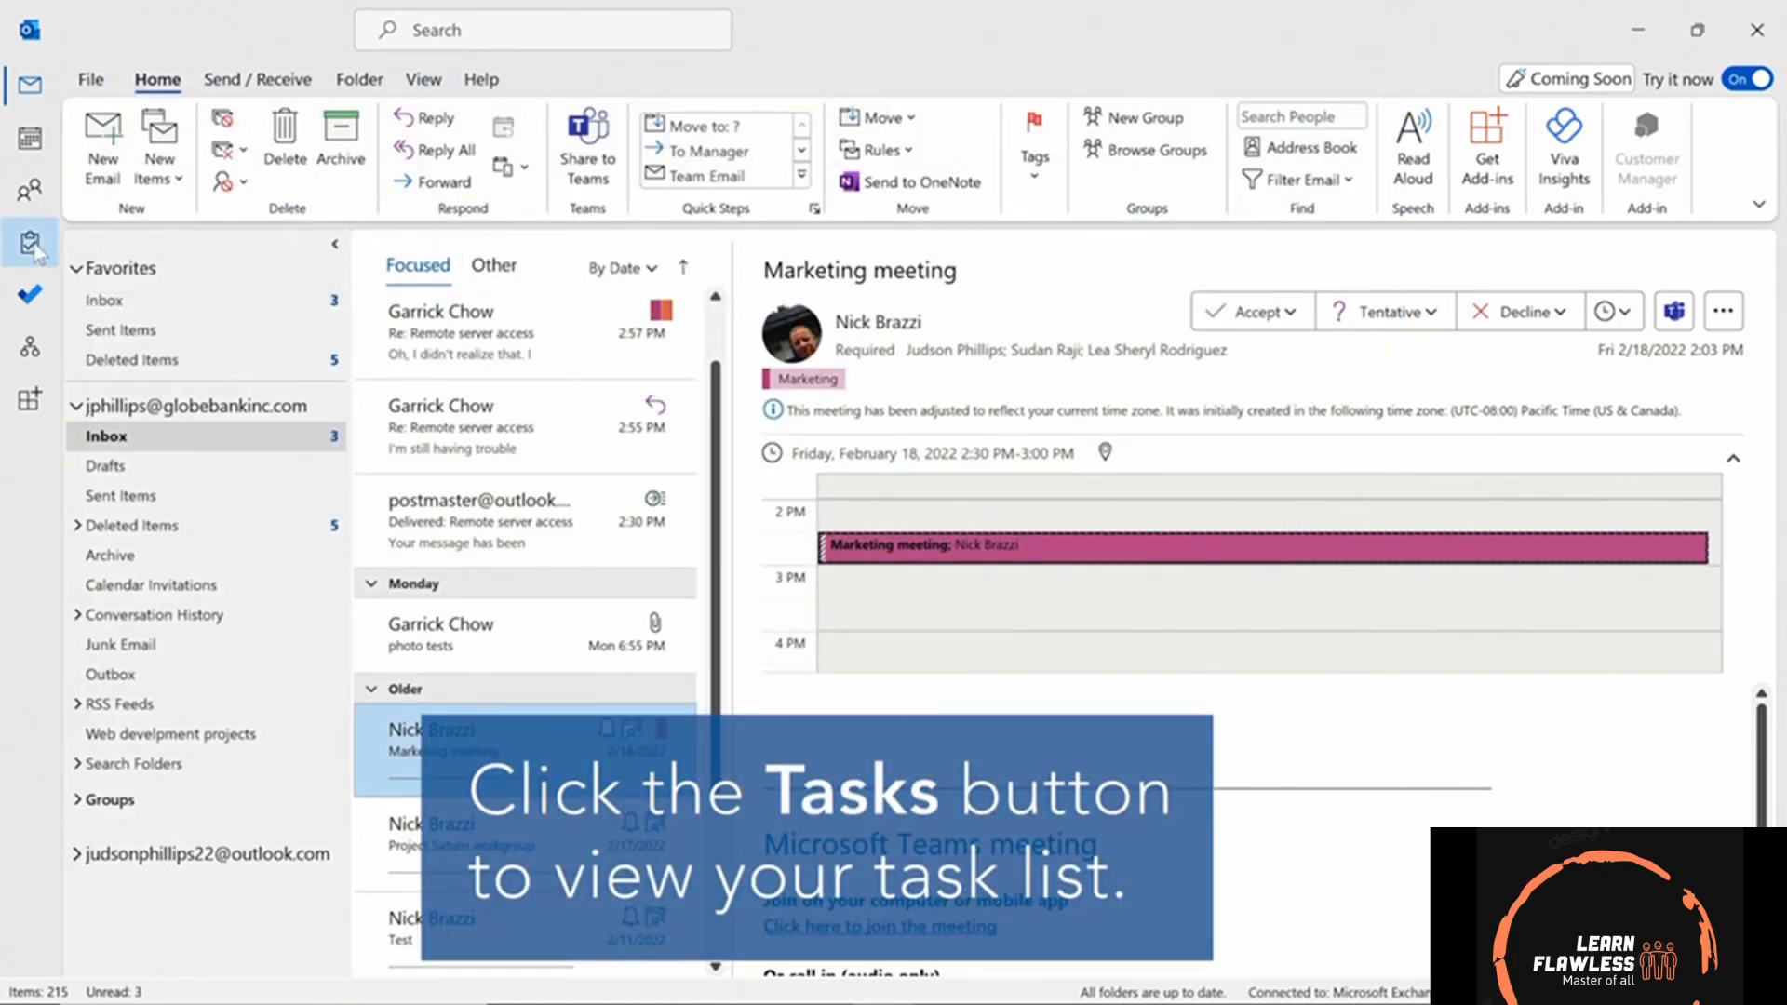
- Open the task list and mark the "Pack boxes for move" task as complete
left_click(9, 225)
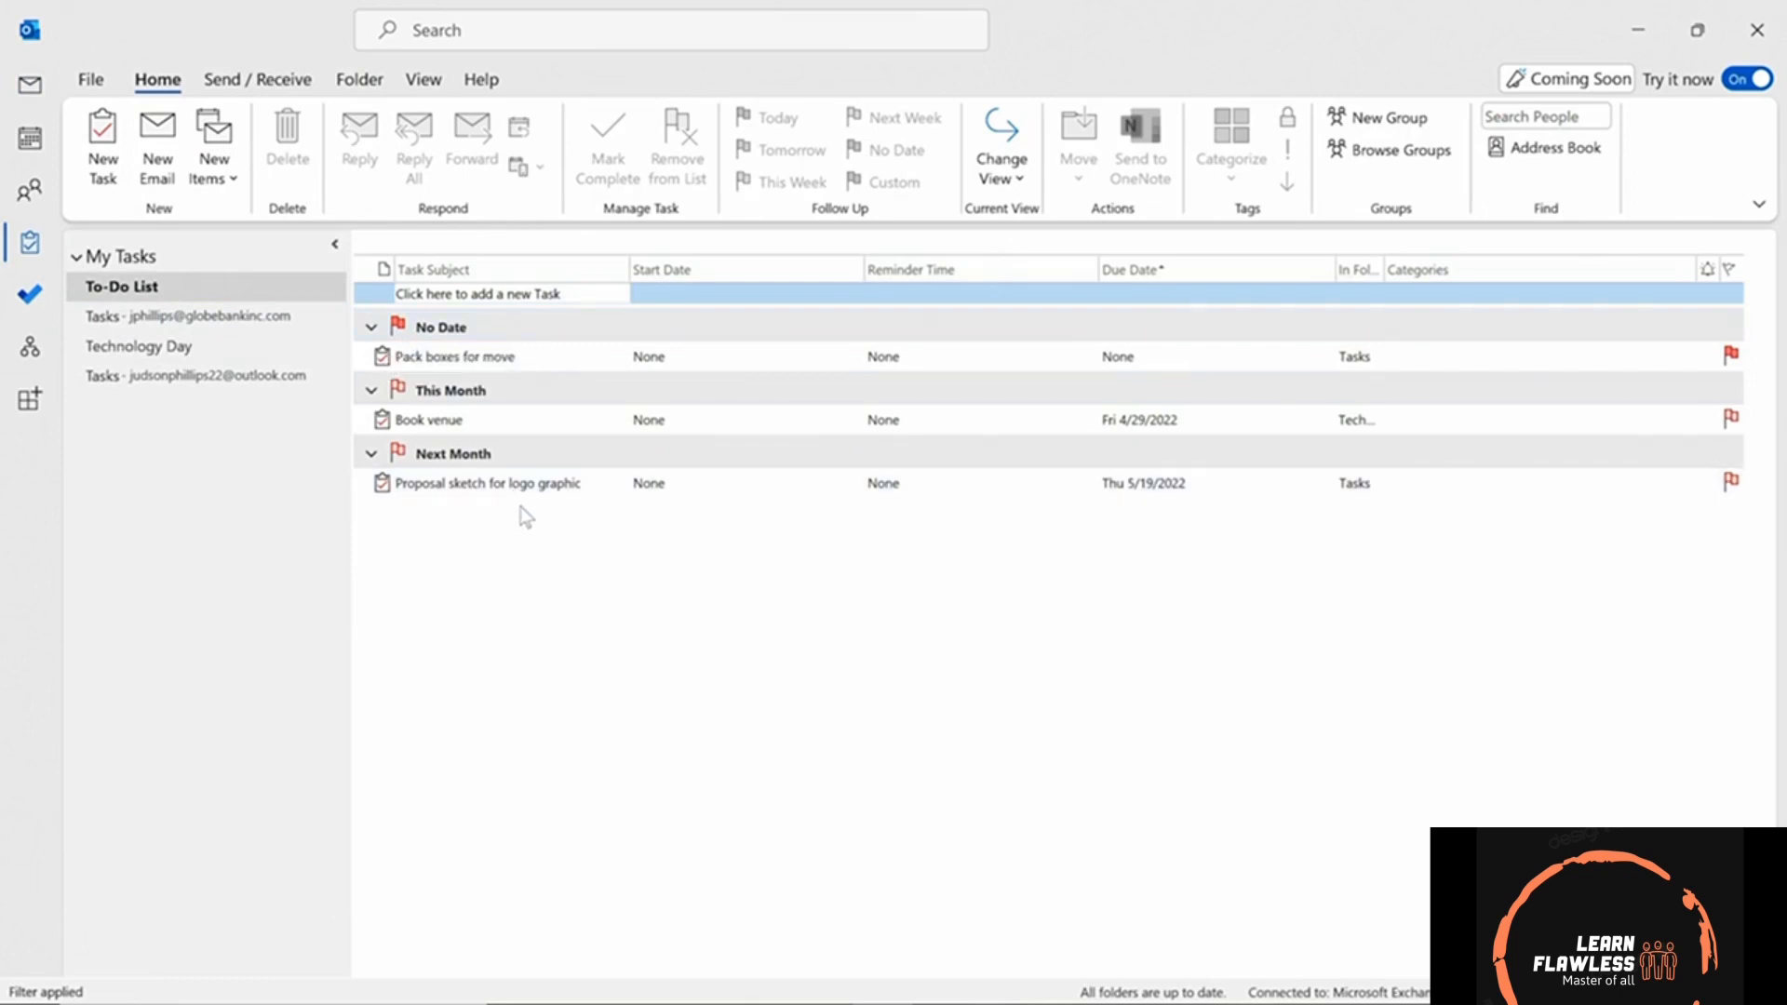
left_click(513, 363)
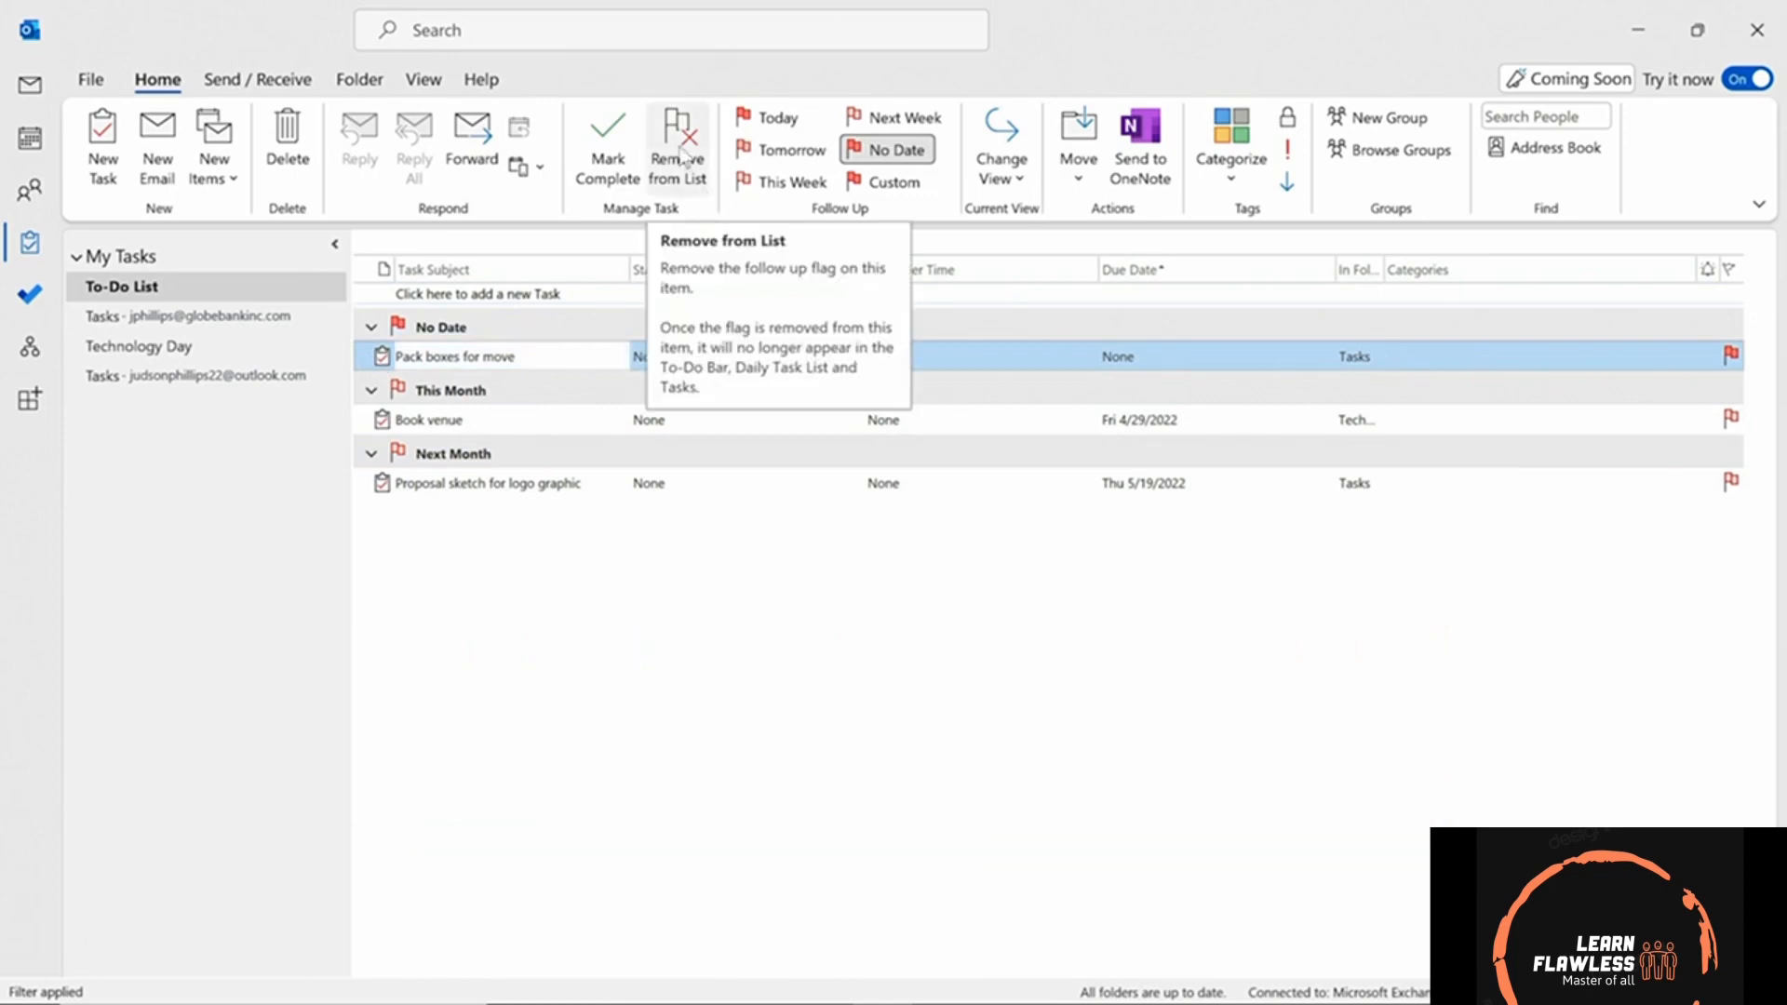
left_click(608, 149)
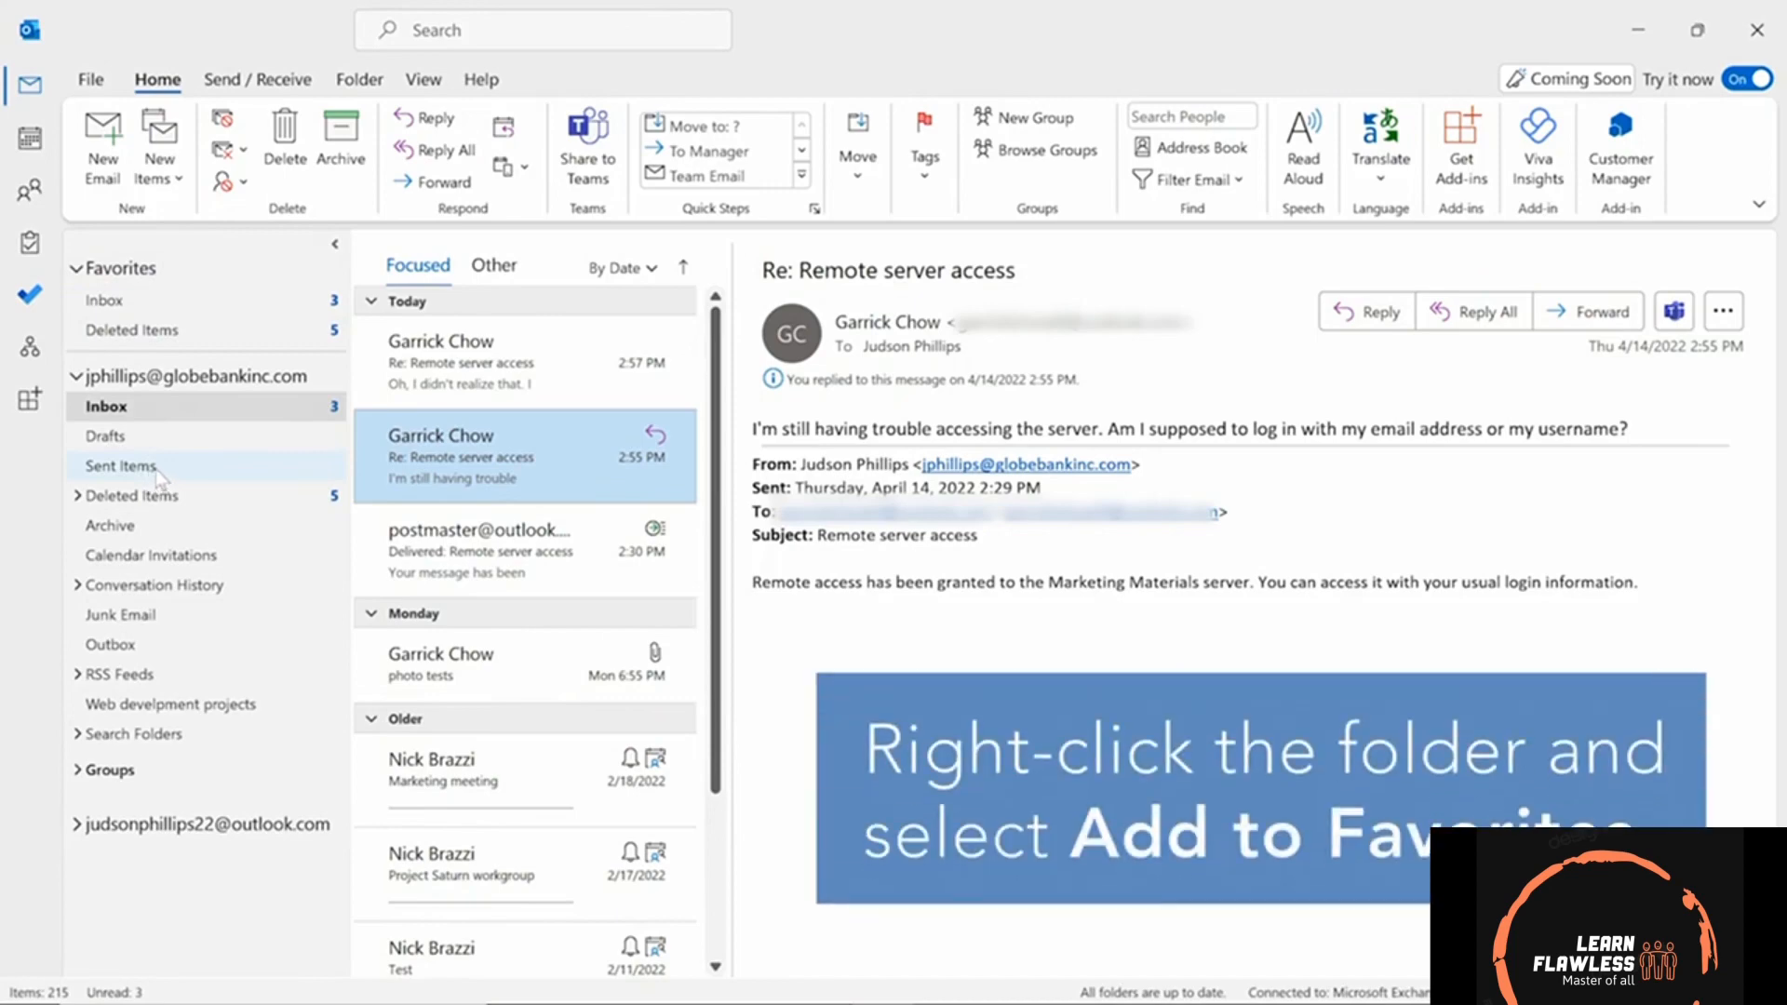
- Add the work account's Sent Items folder to Favorites and open it from there
left_click(159, 470)
right_click(158, 470)
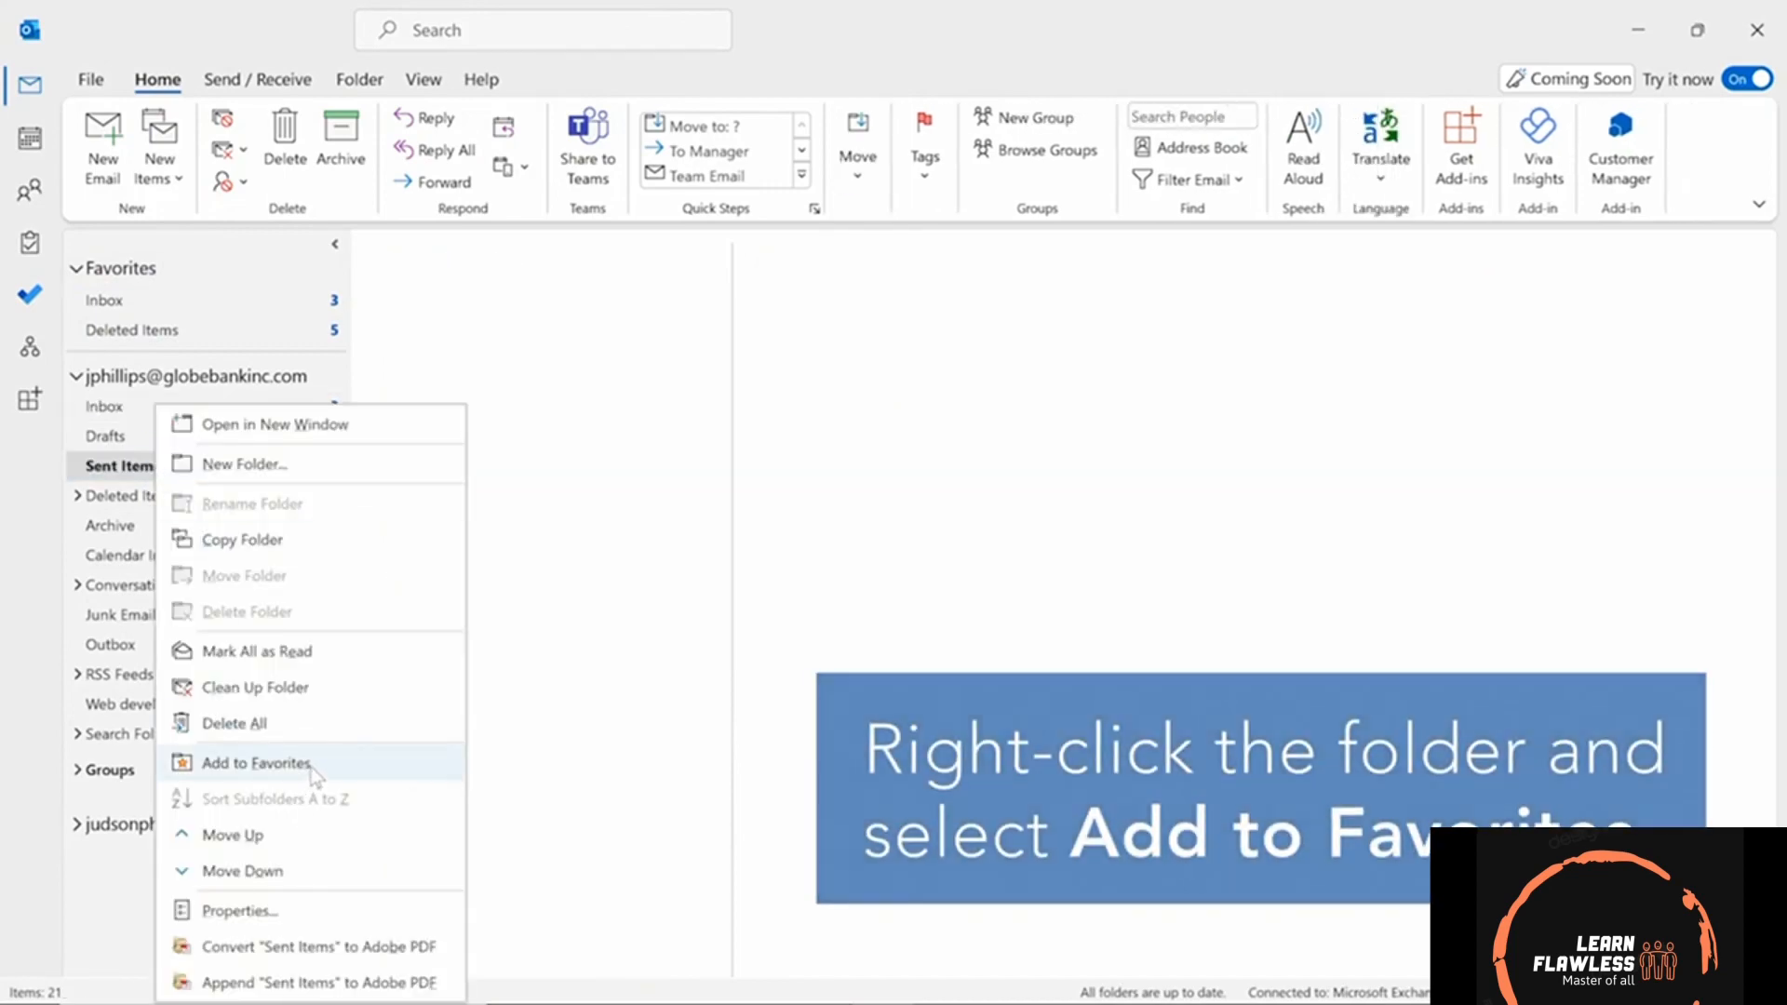
left_click(256, 762)
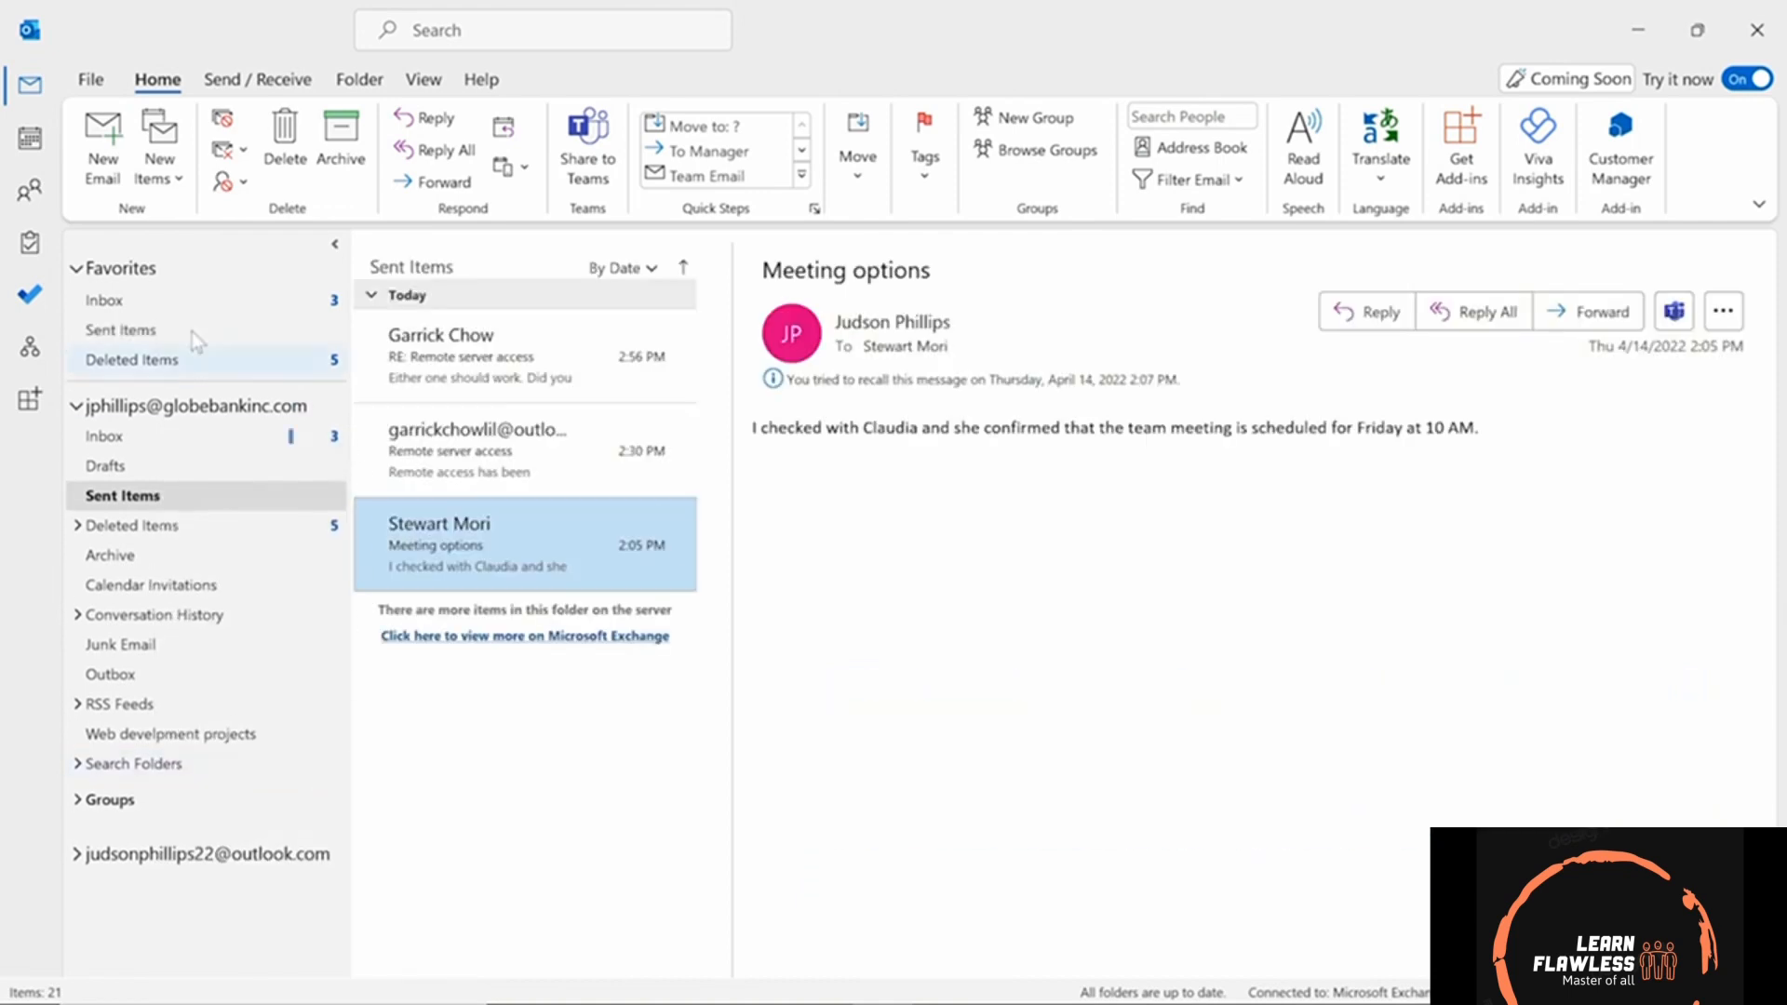
left_click(155, 333)
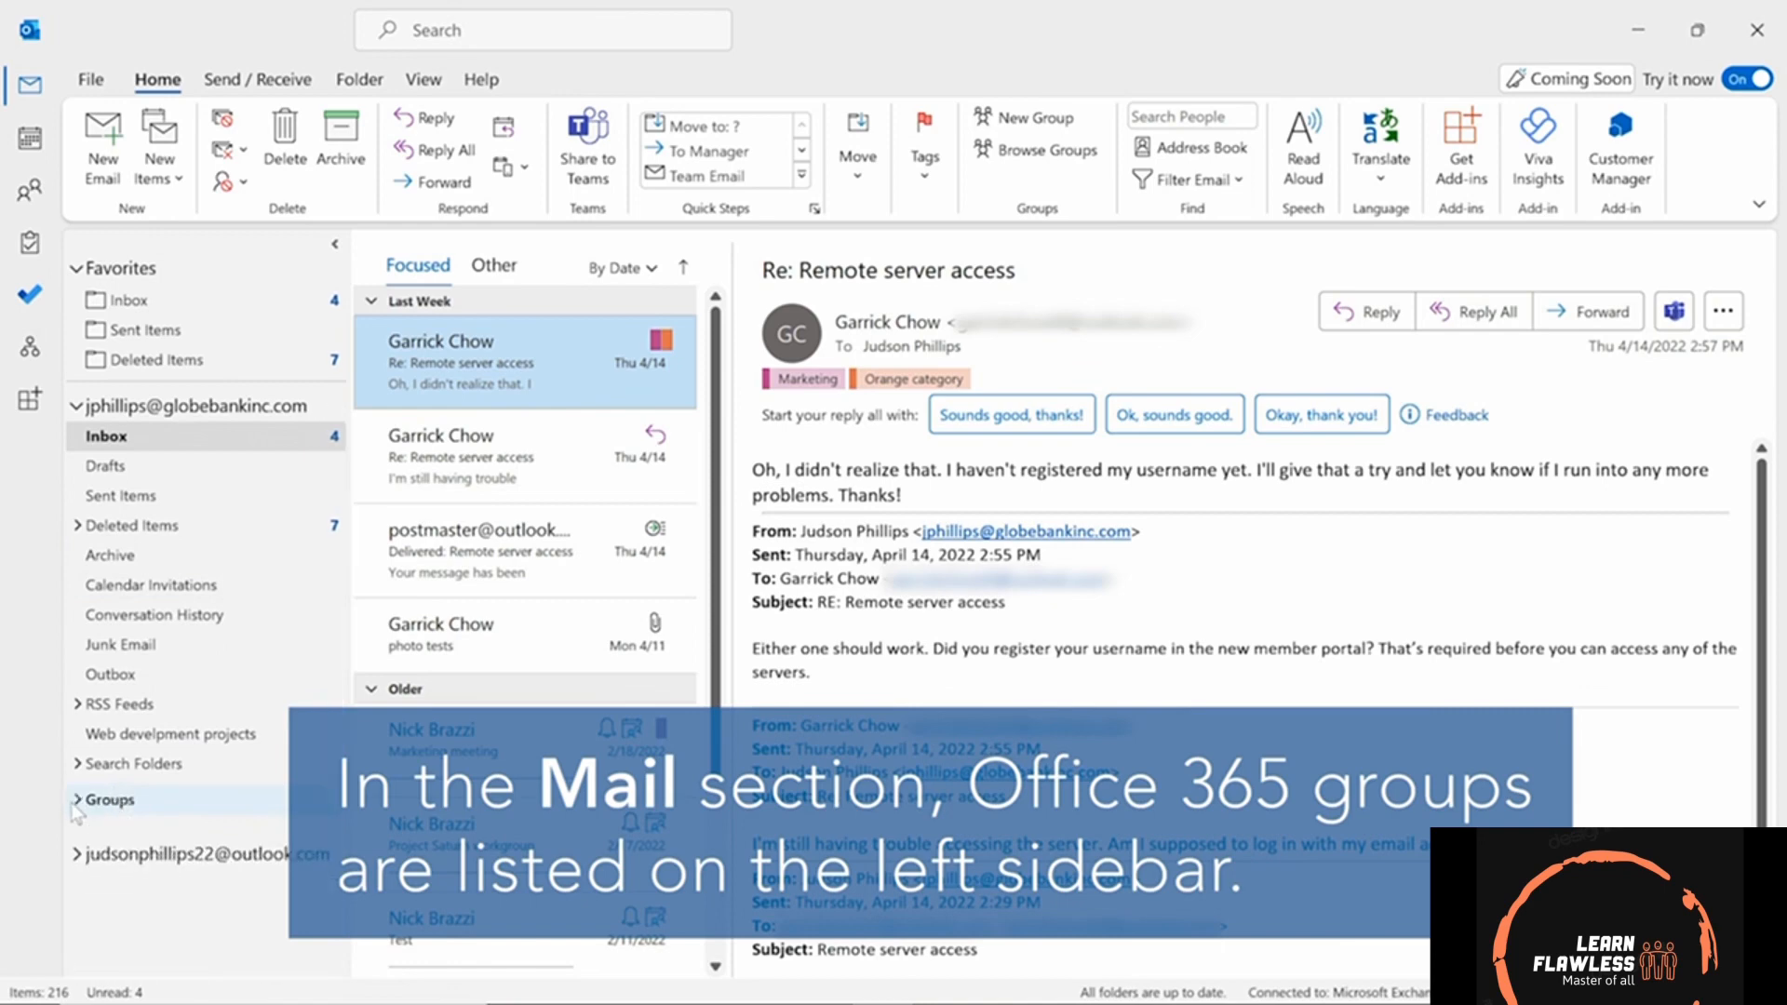
- View the Site Engineers group's mailbox and display its calendar from All Group Calendars
left_click(138, 862)
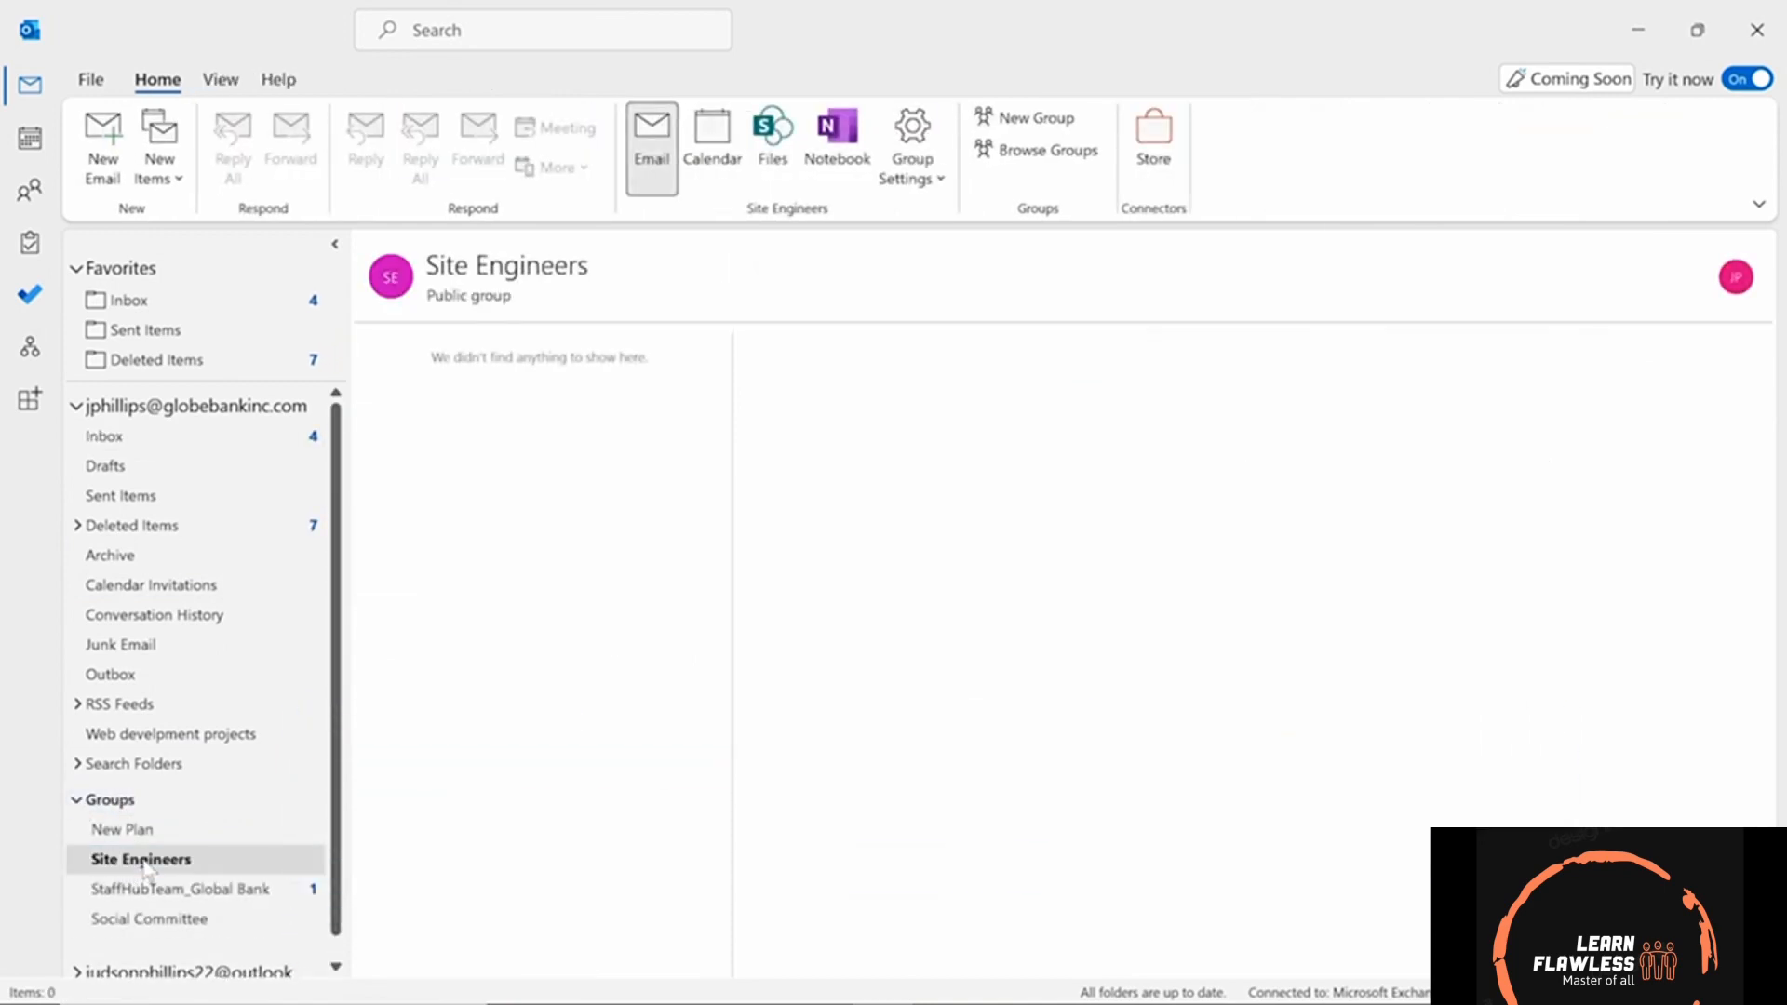
left_click(31, 139)
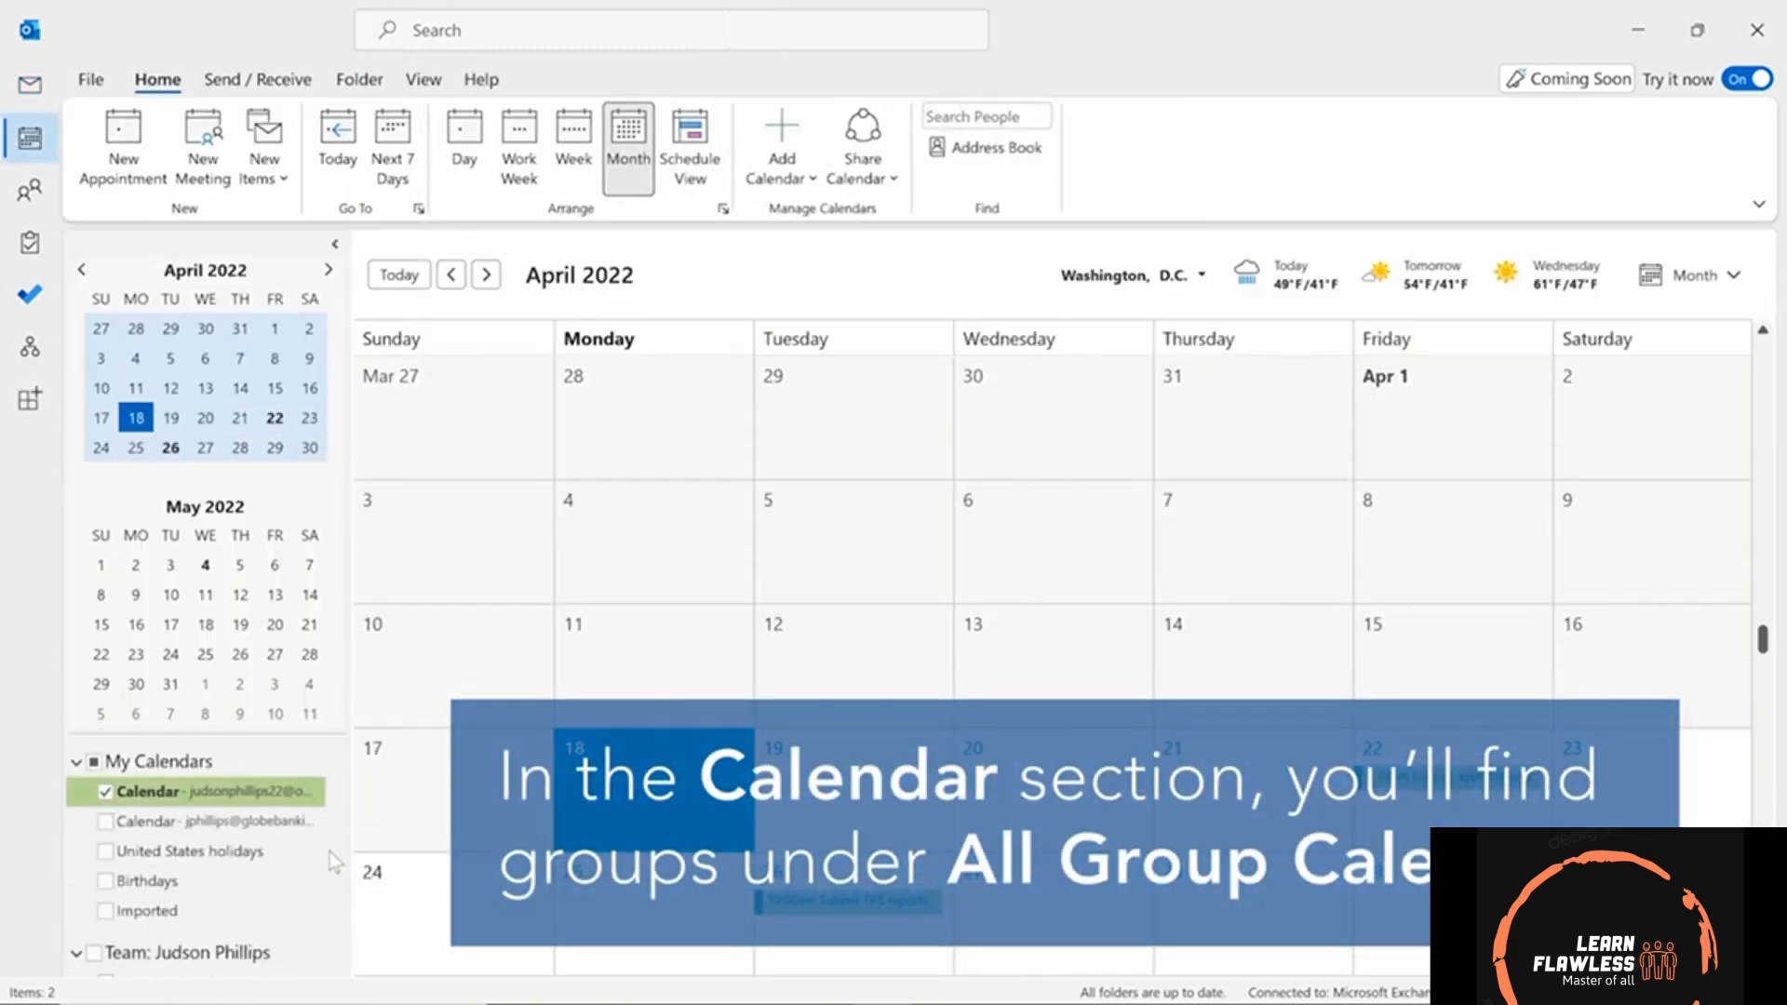
left_click(338, 911)
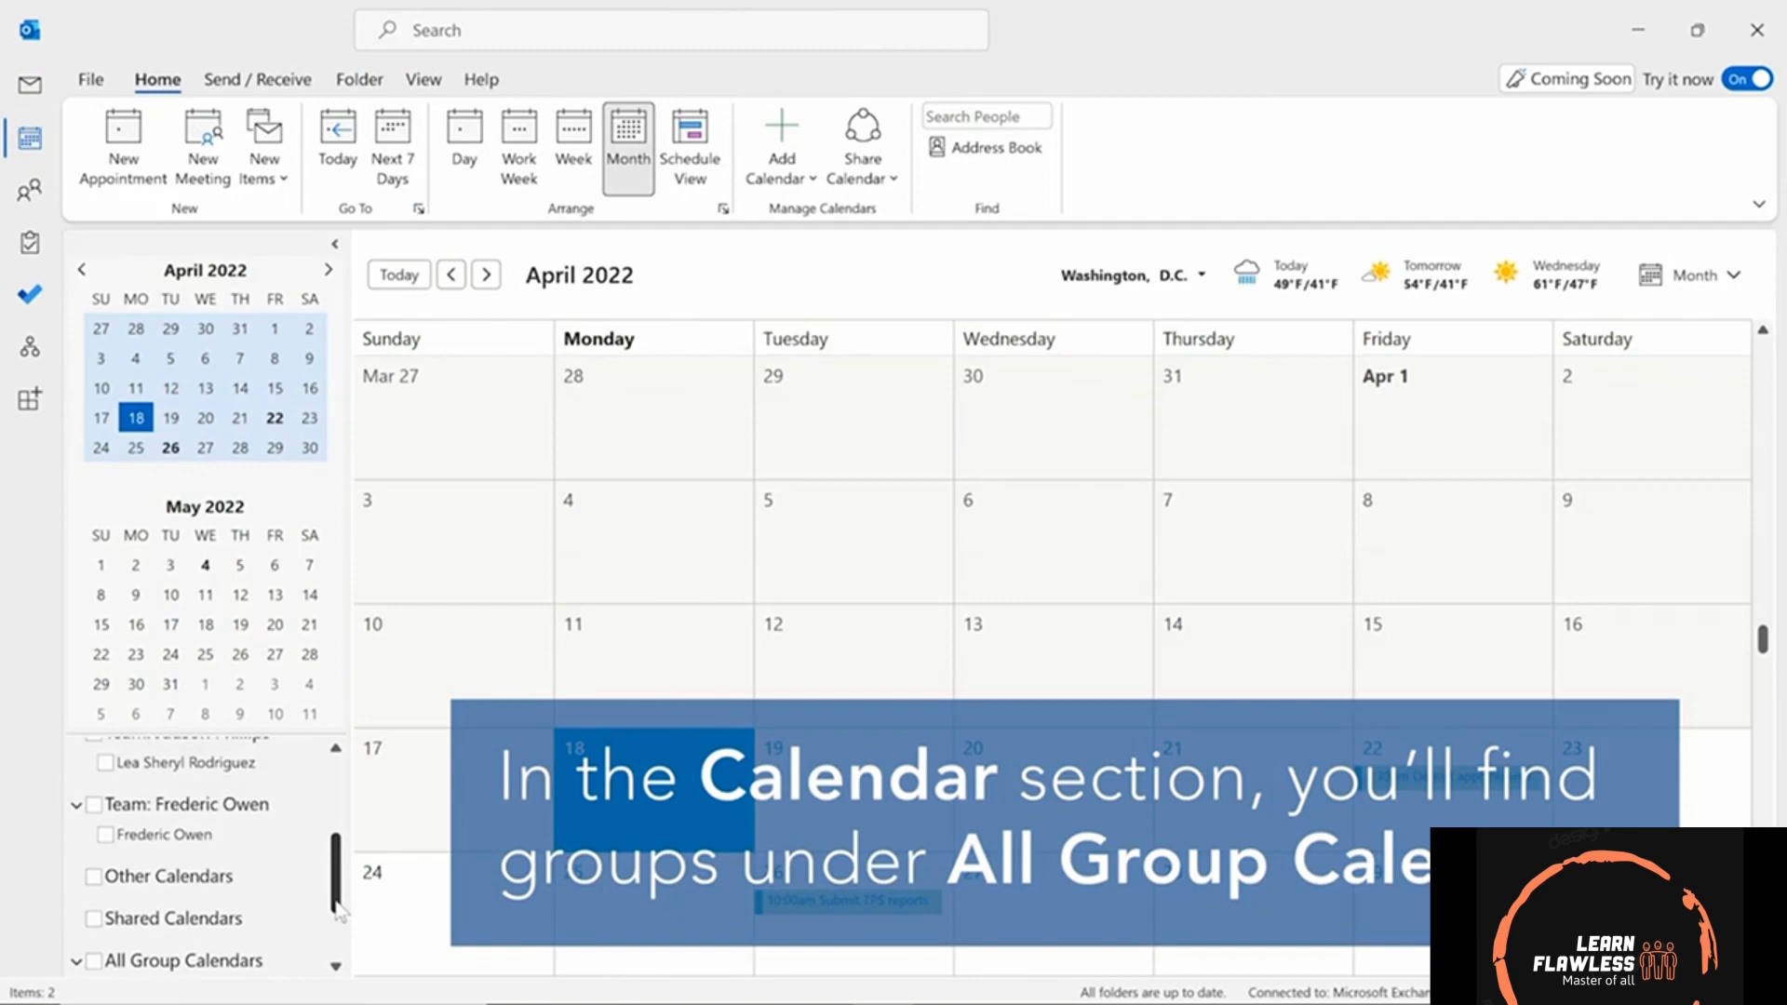
scroll(339, 911, "down", 3)
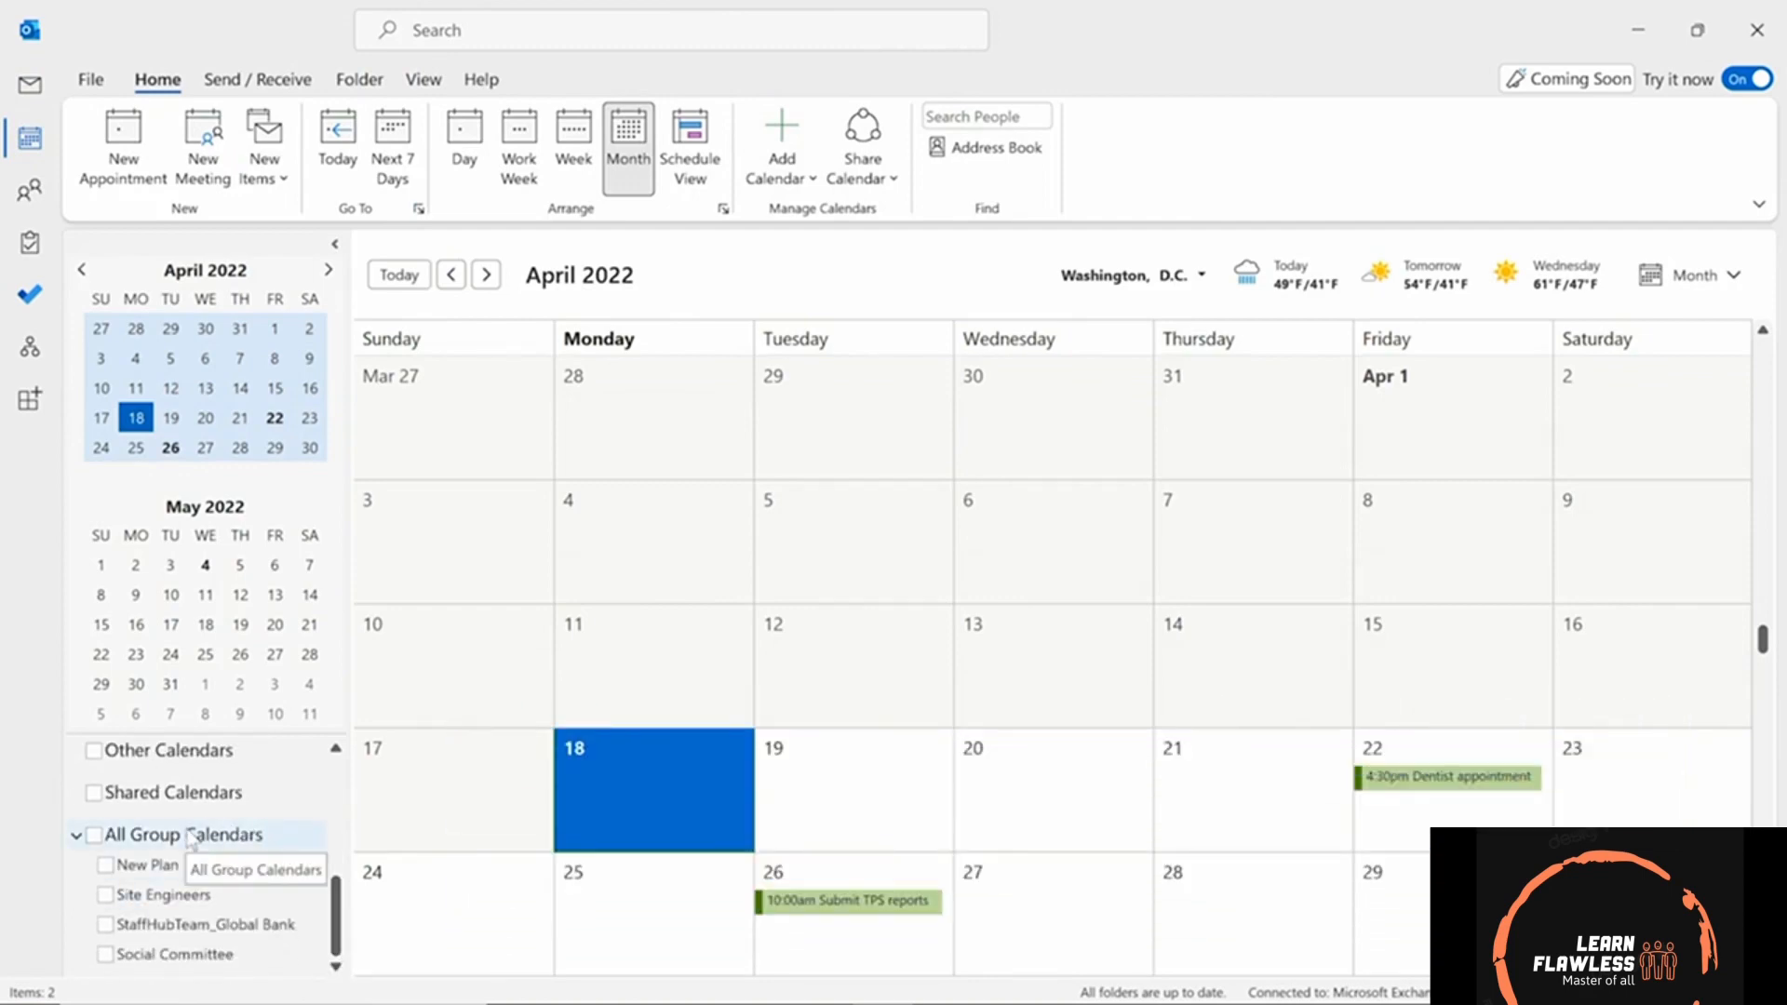
left_click(106, 896)
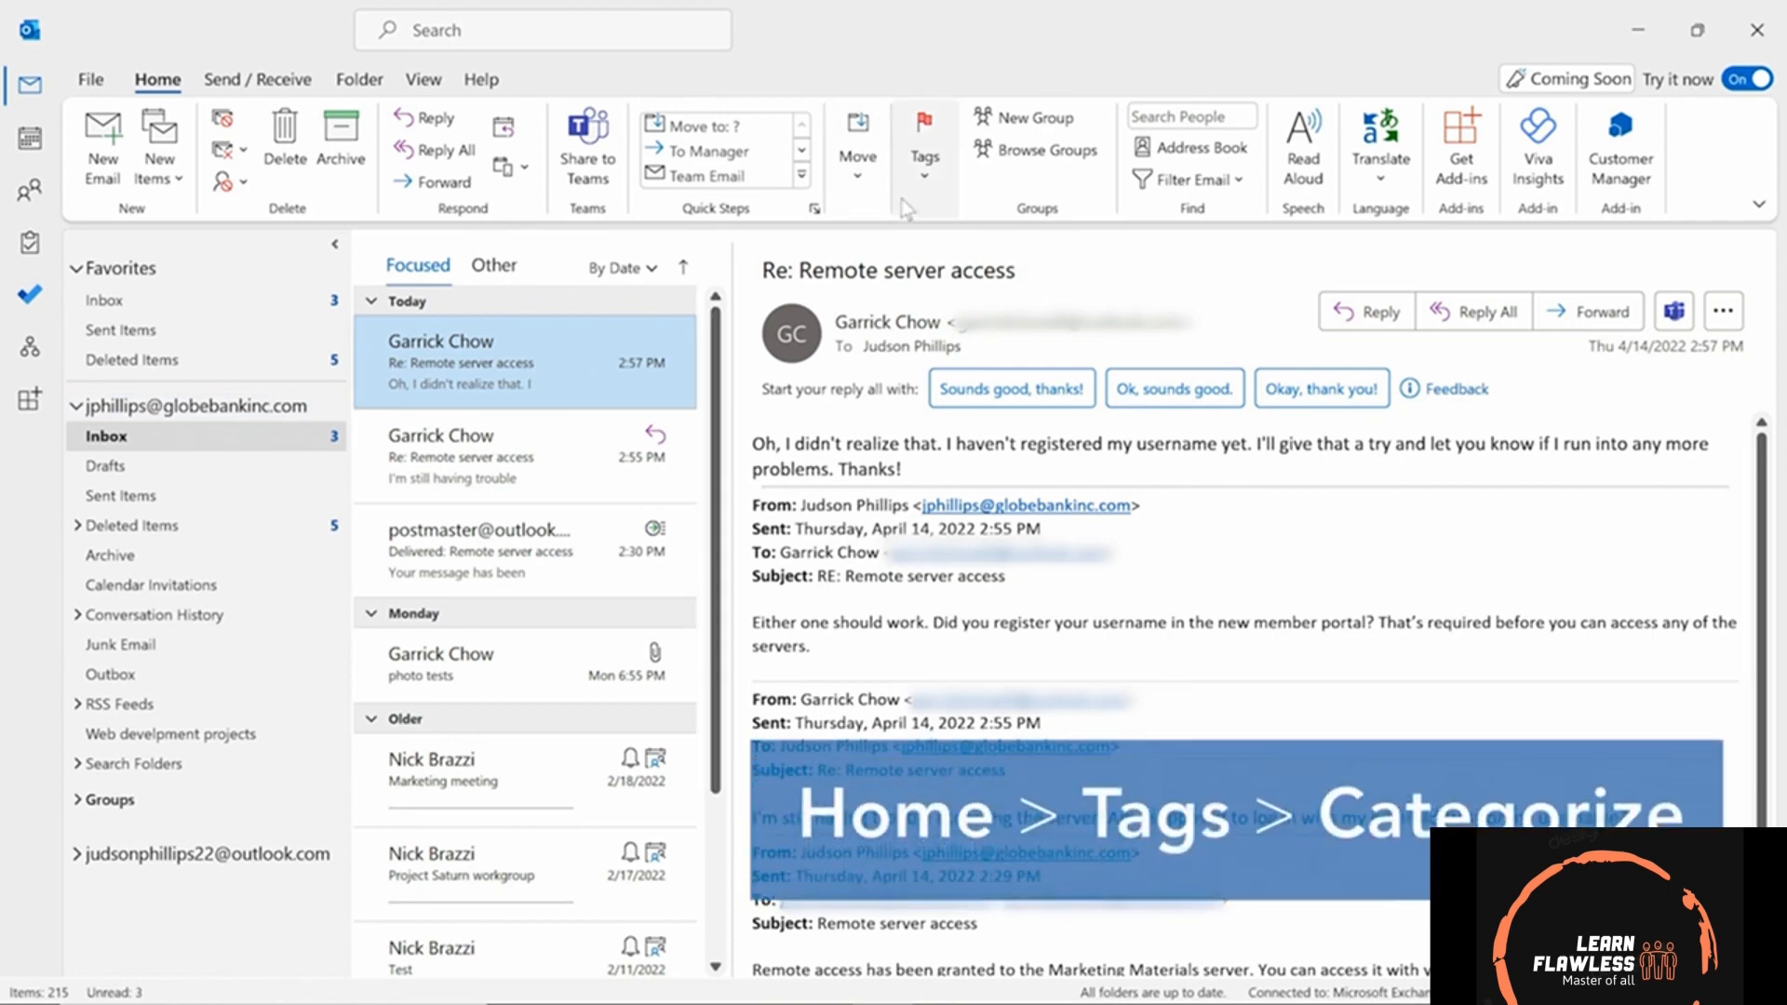
- Assign the Orange category to the newest "Re: Remote server access" message in the inbox
left_click(927, 173)
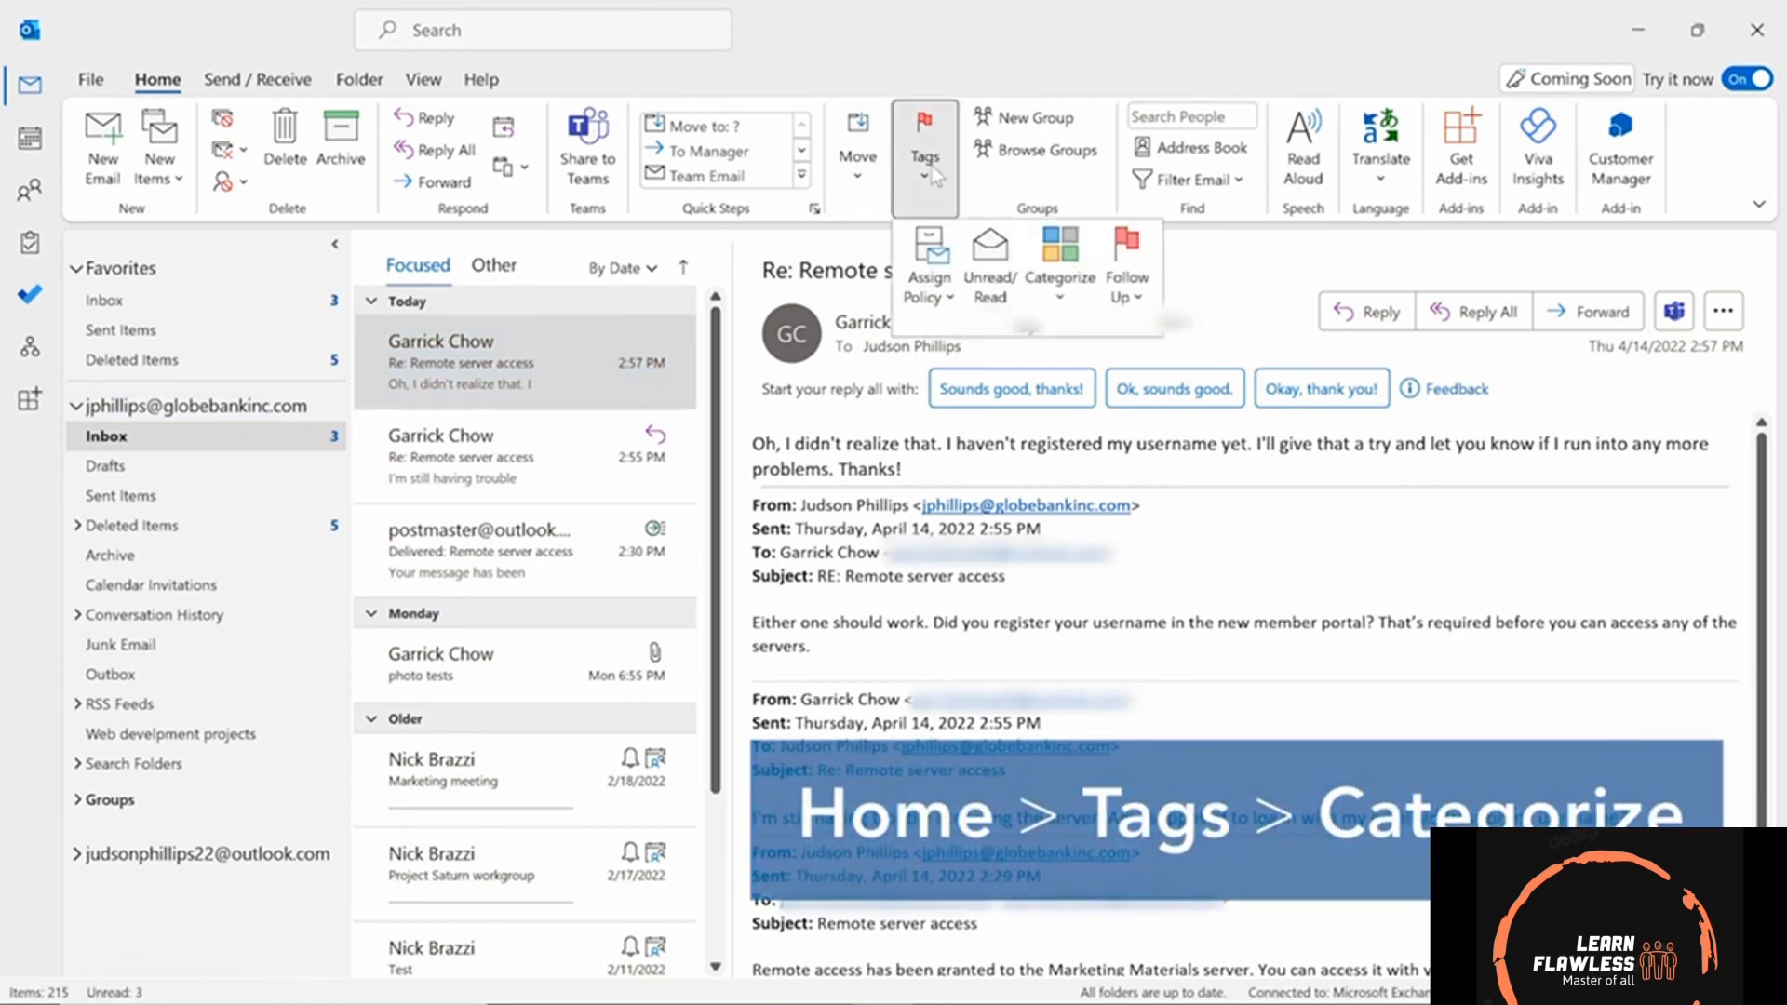
left_click(1076, 297)
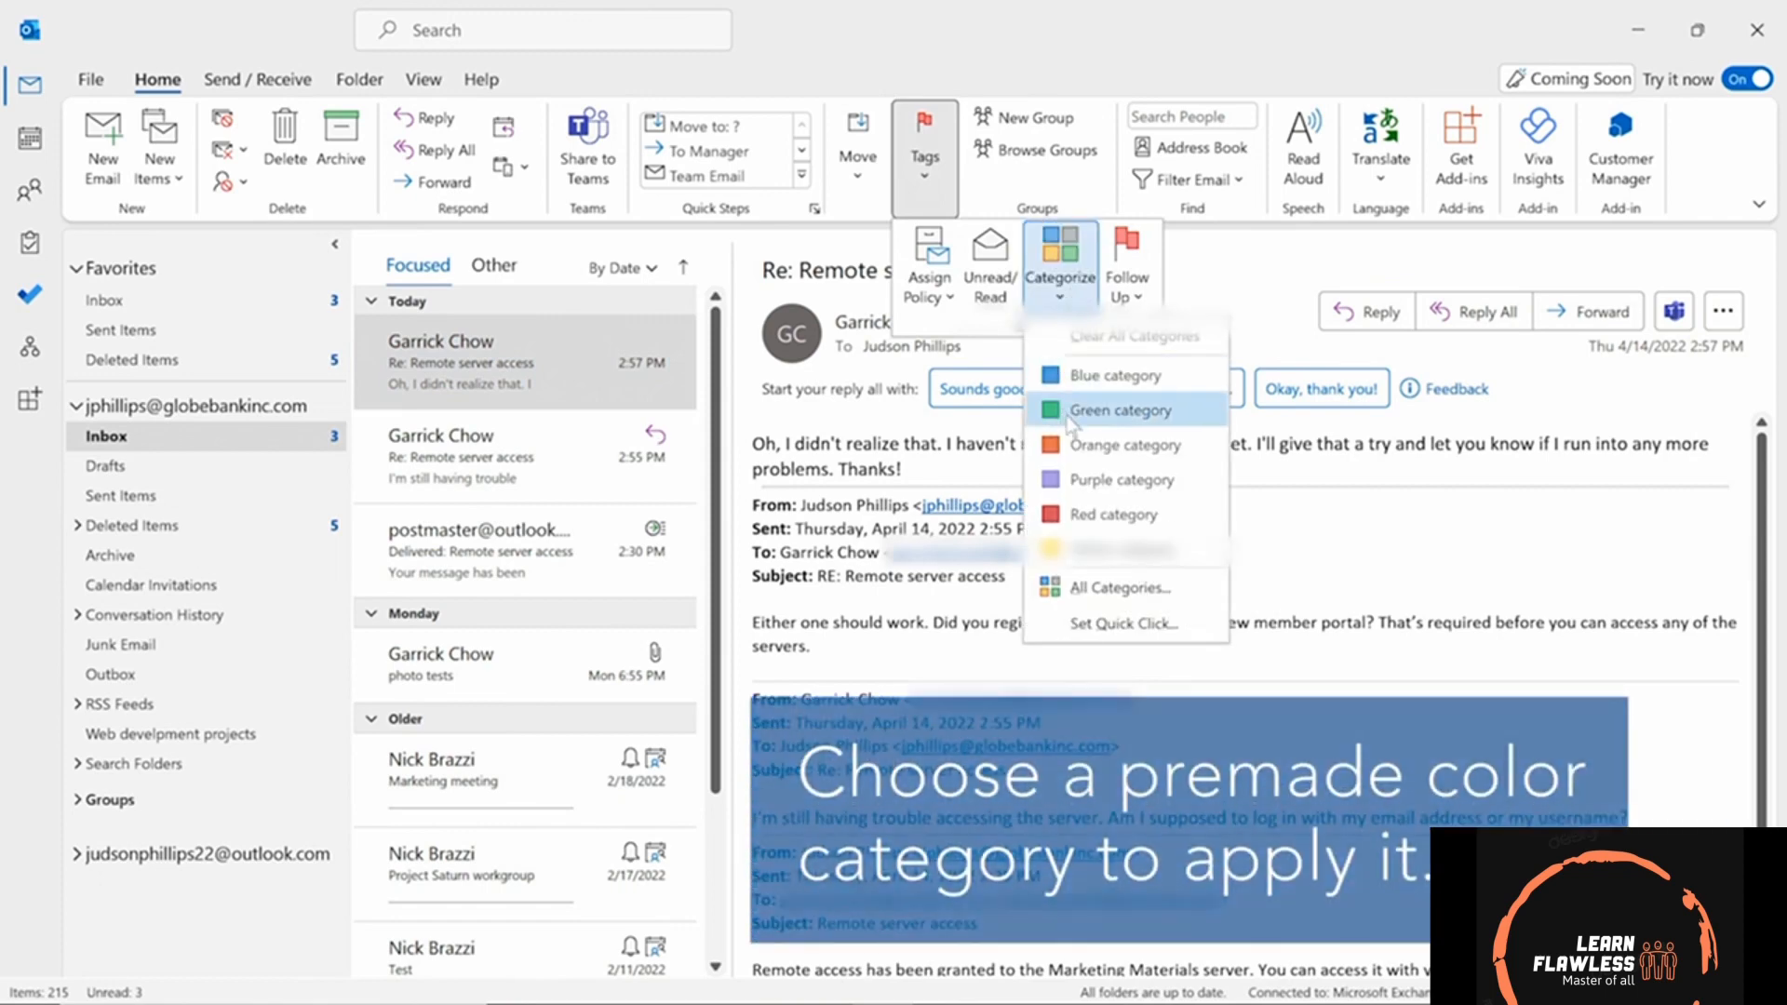
left_click(1085, 446)
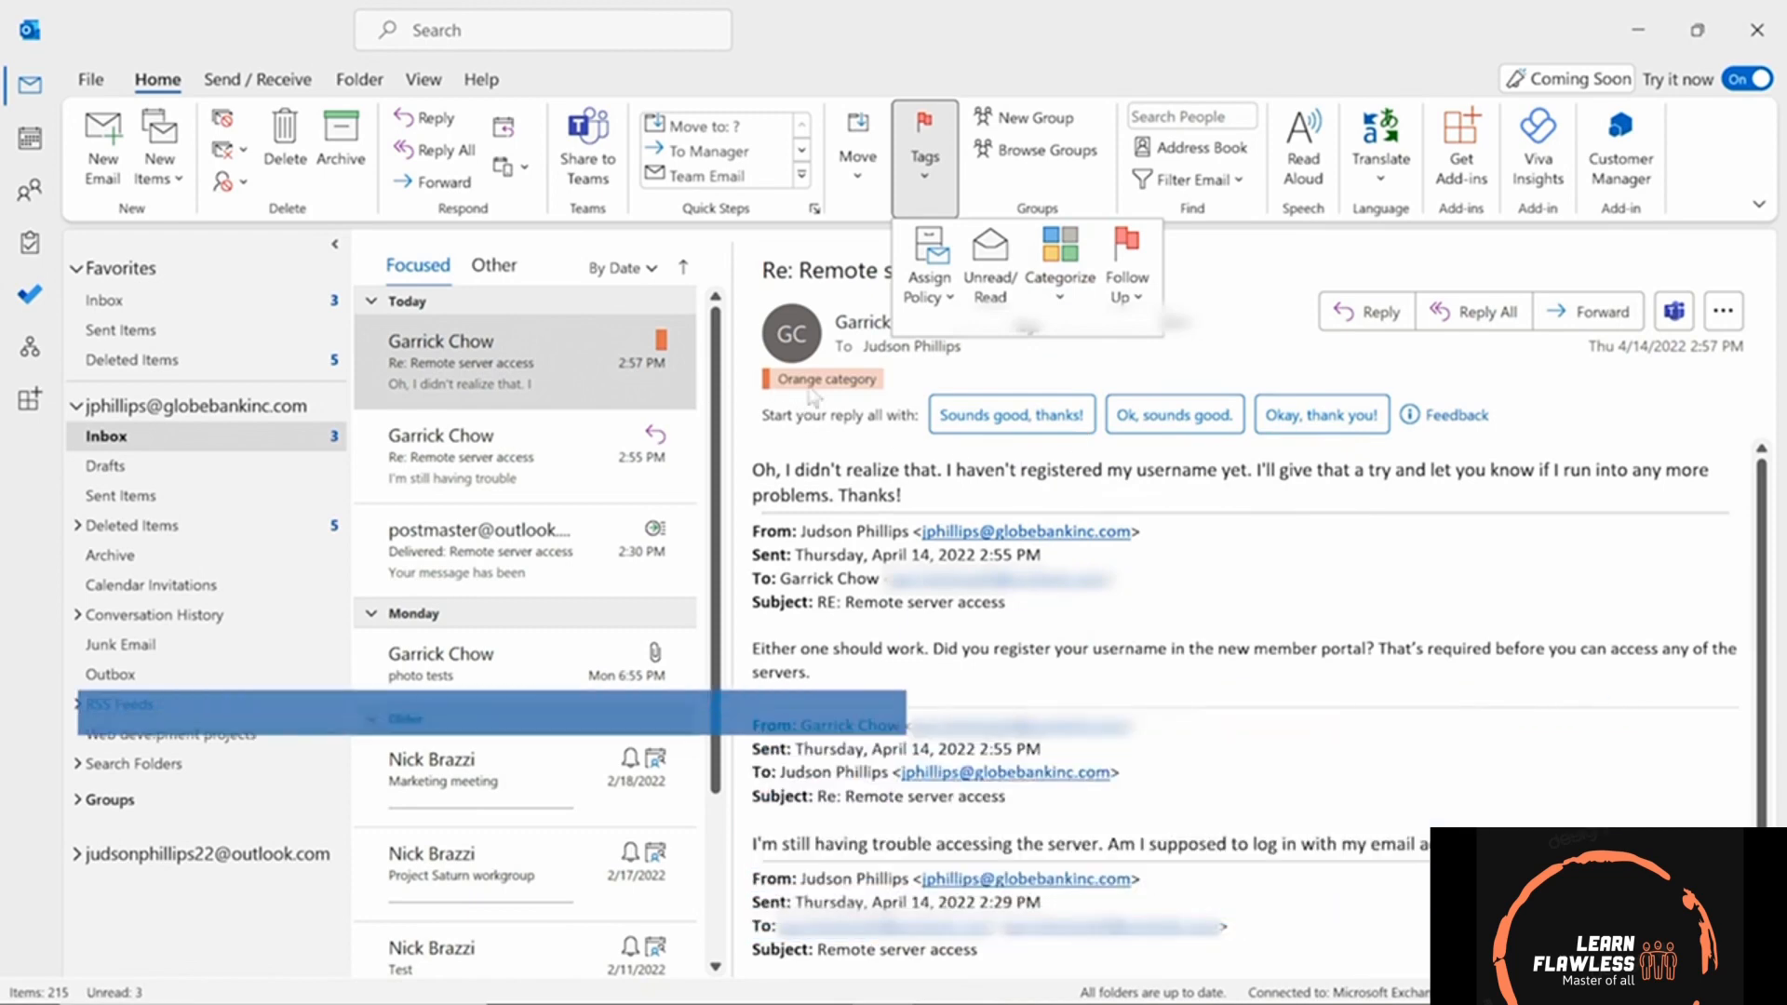
- Create a new color category named Marketing in dark pink and assign it to the selected "Re: Remote server access" message
left_click(1071, 294)
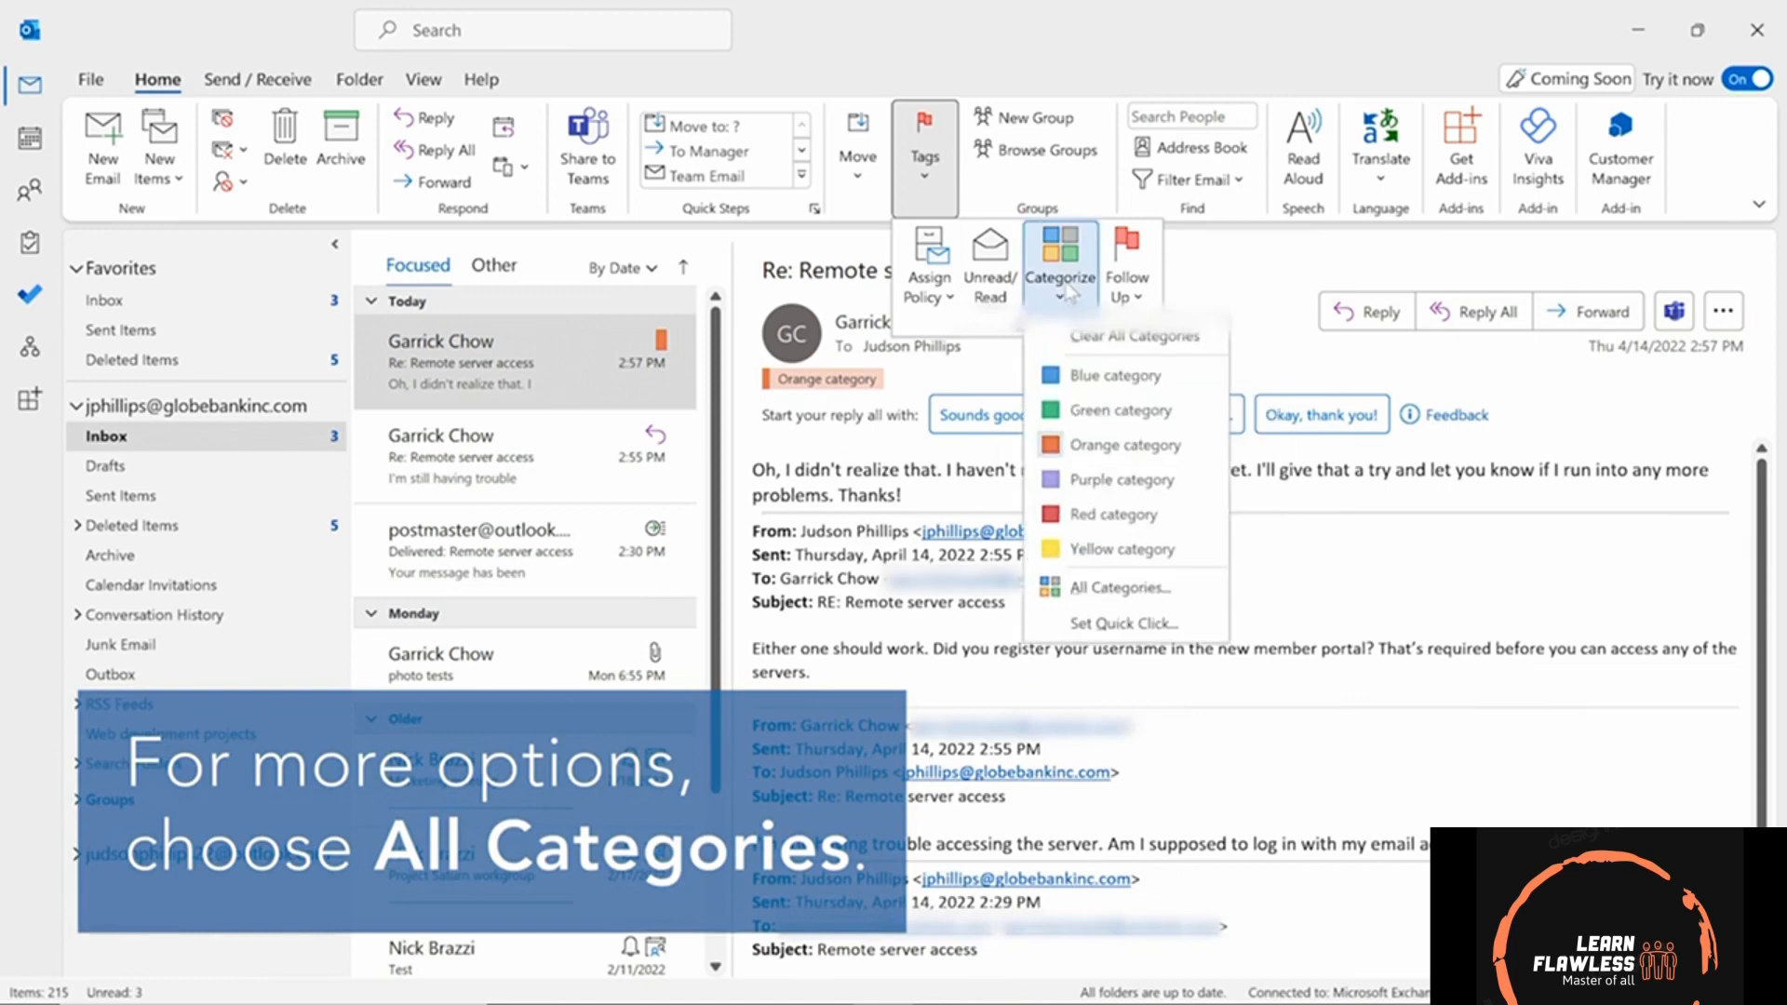
left_click(1104, 588)
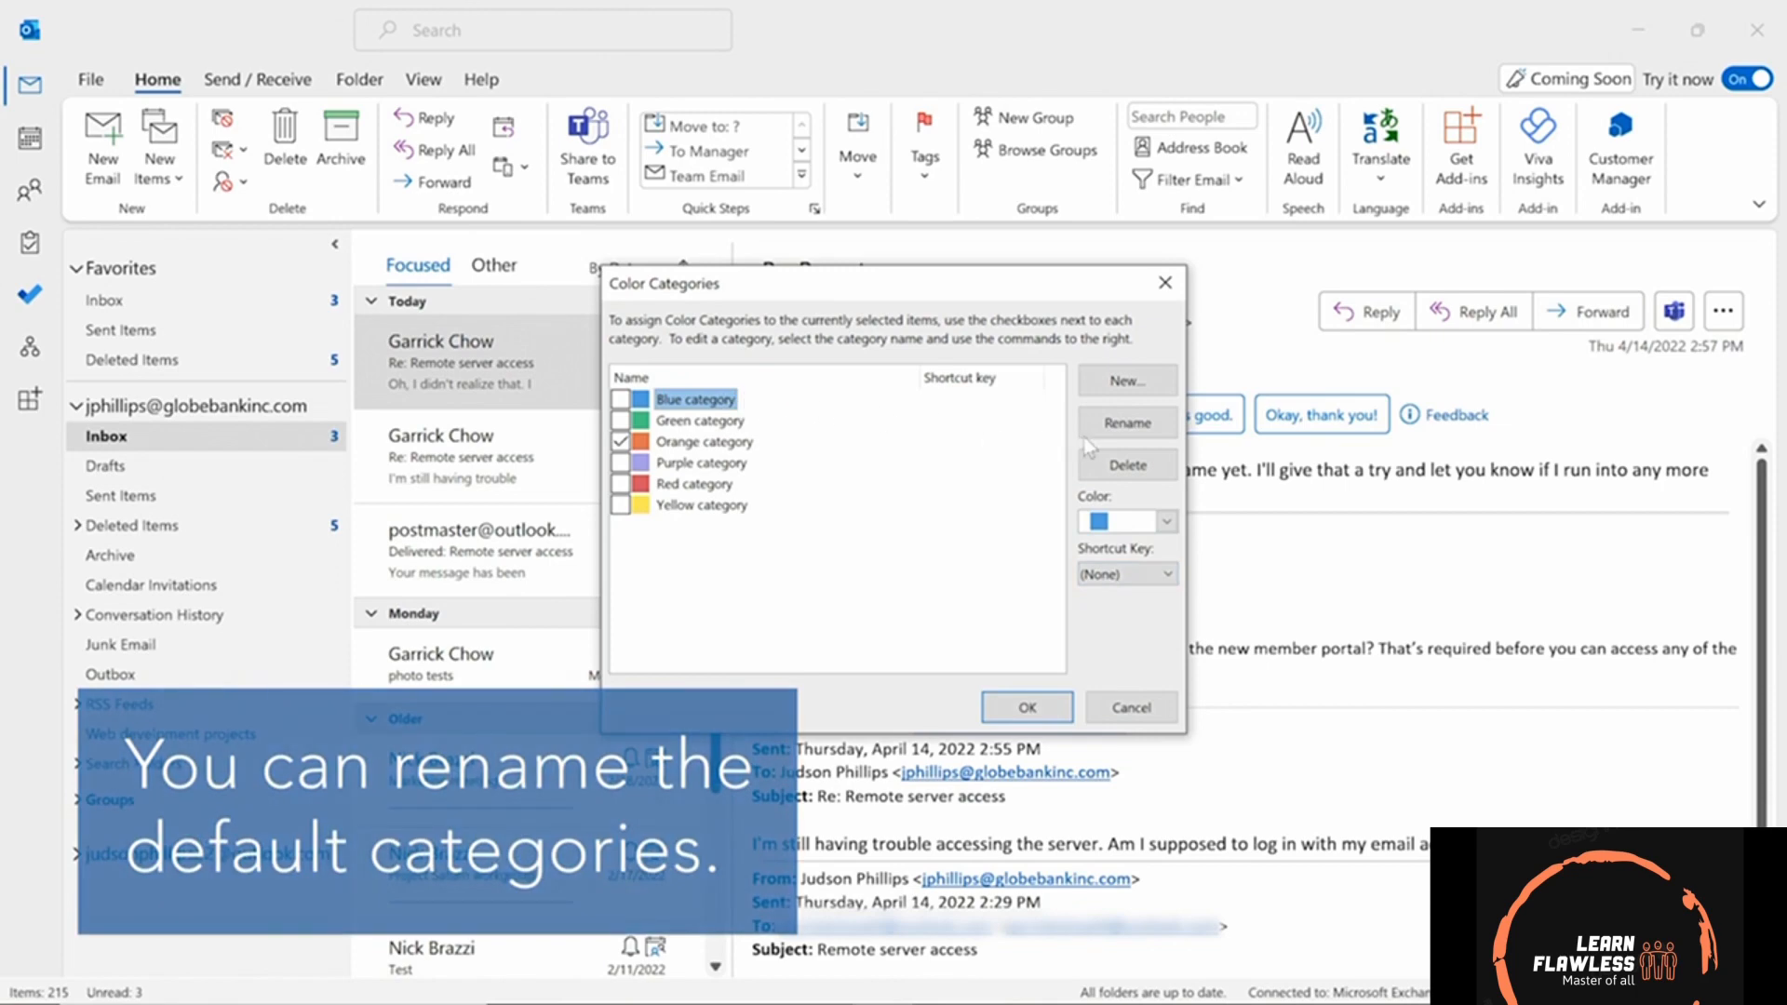
left_click(1128, 381)
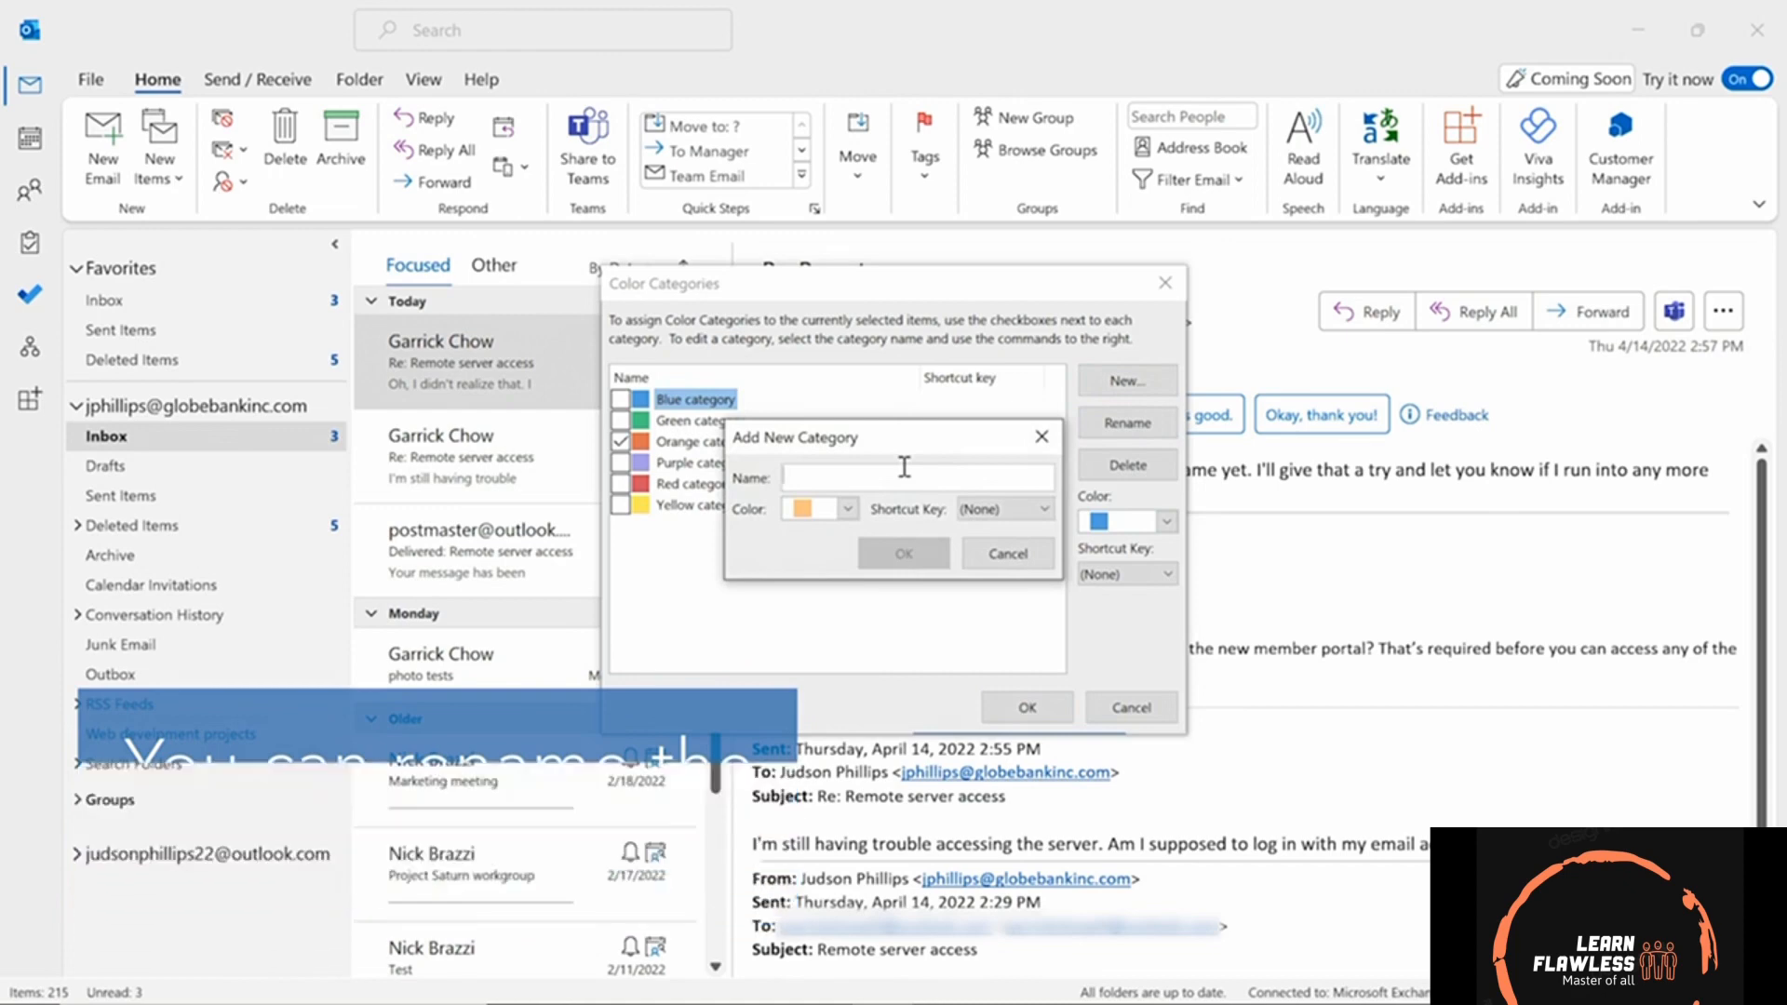
type("Marketing")
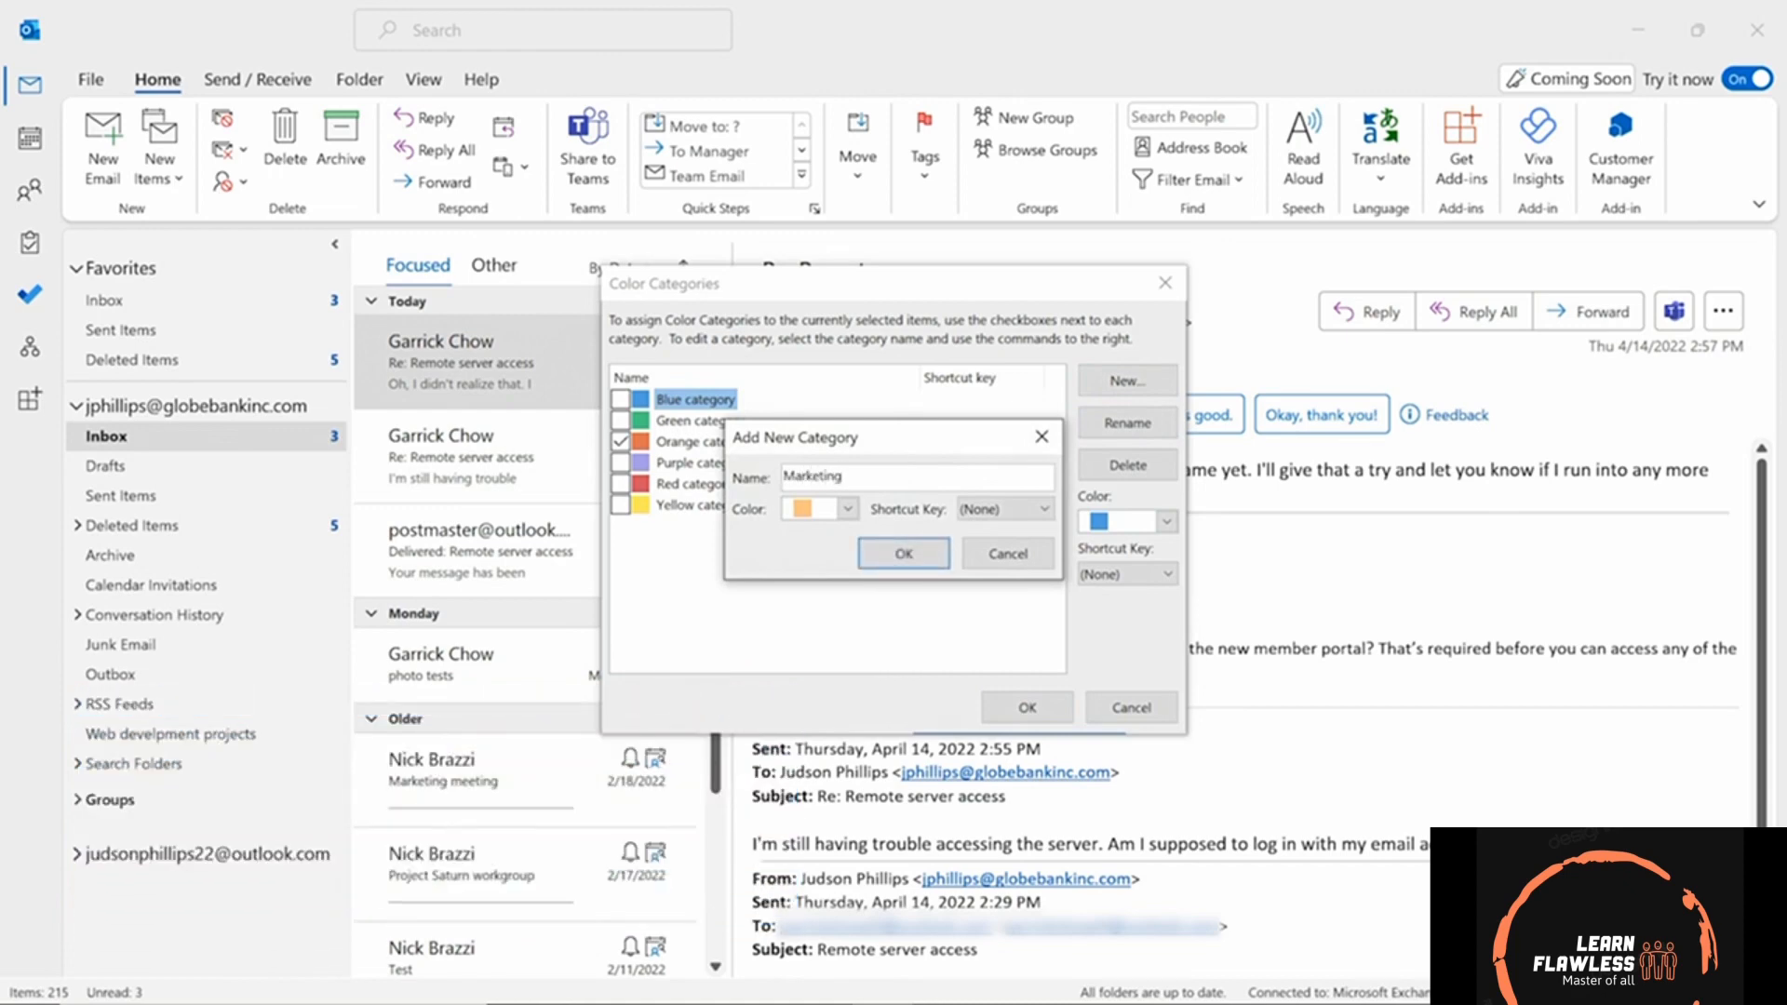
left_click(847, 509)
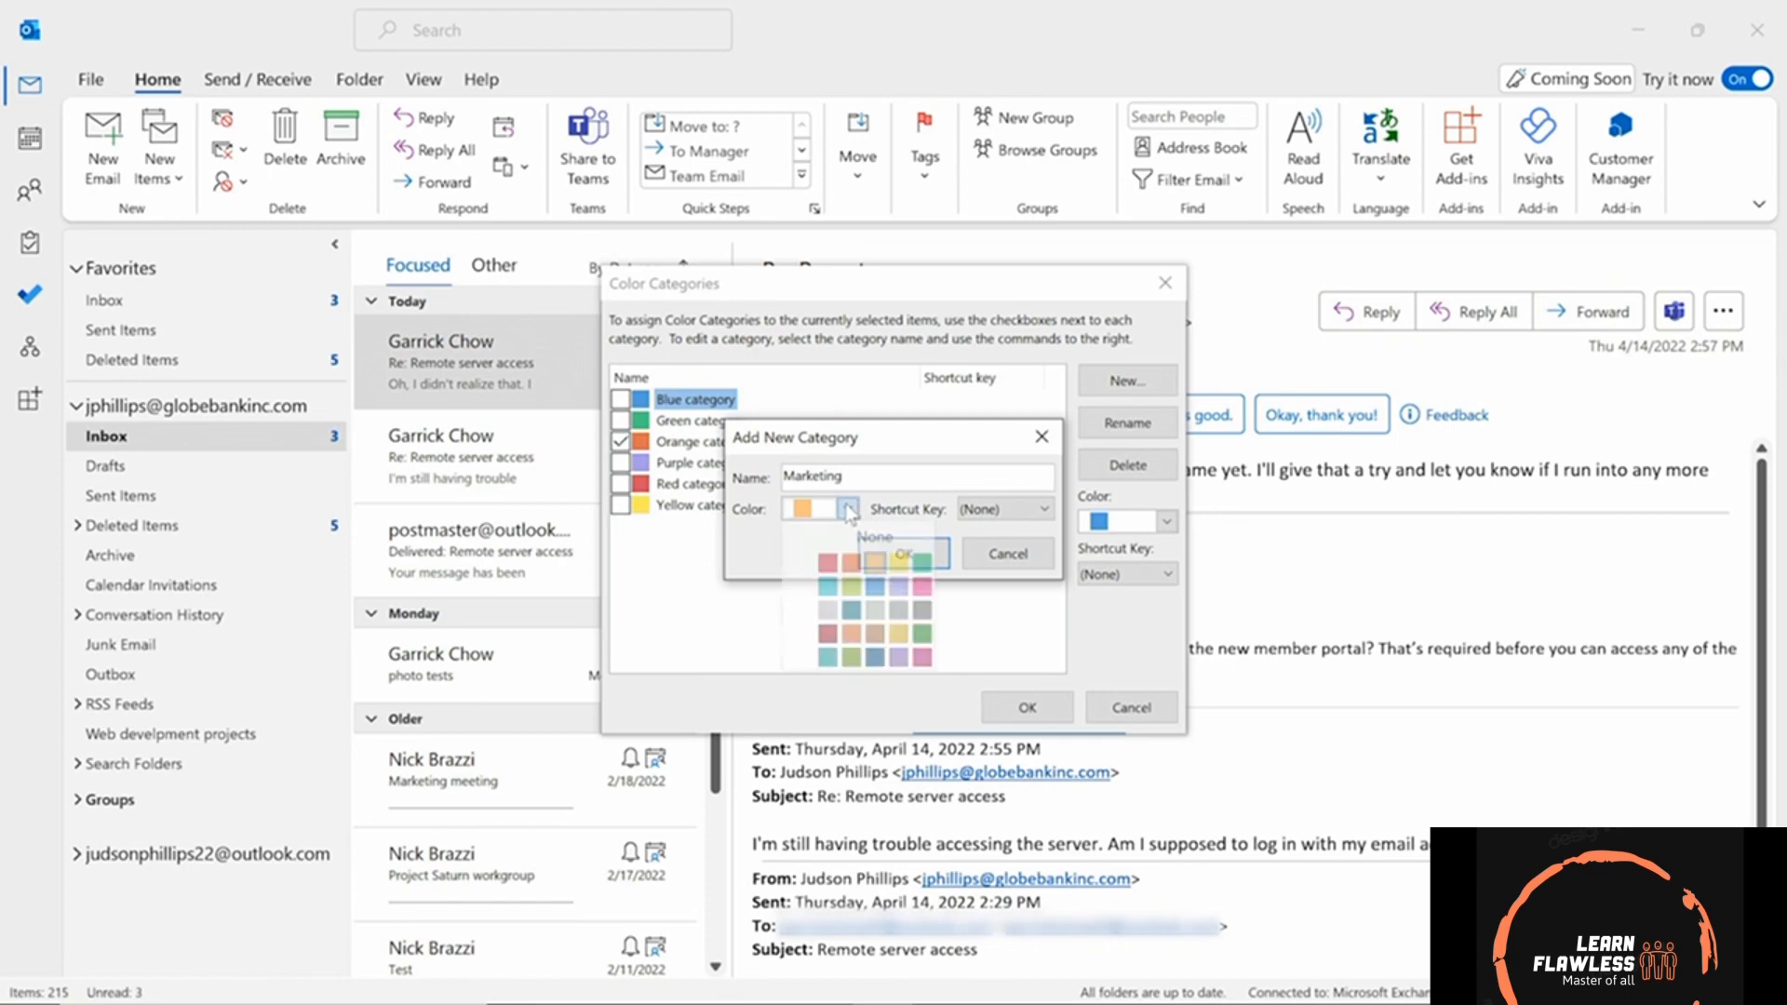
left_click(923, 658)
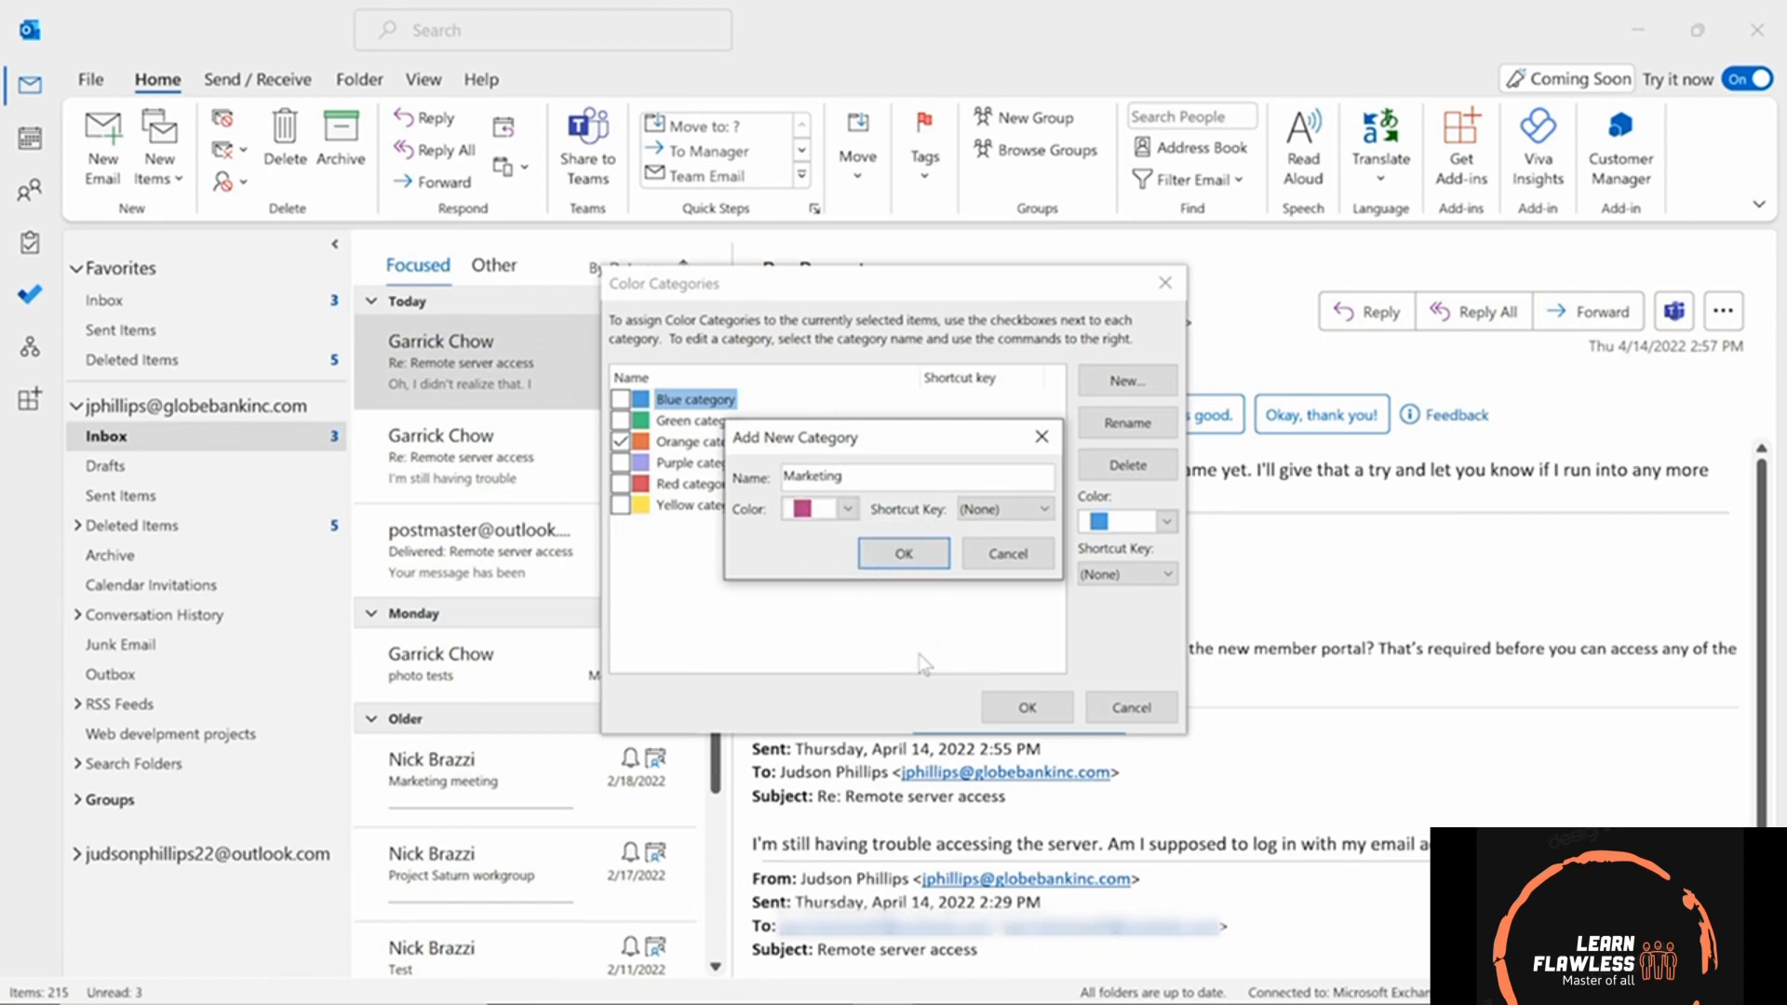
left_click(911, 555)
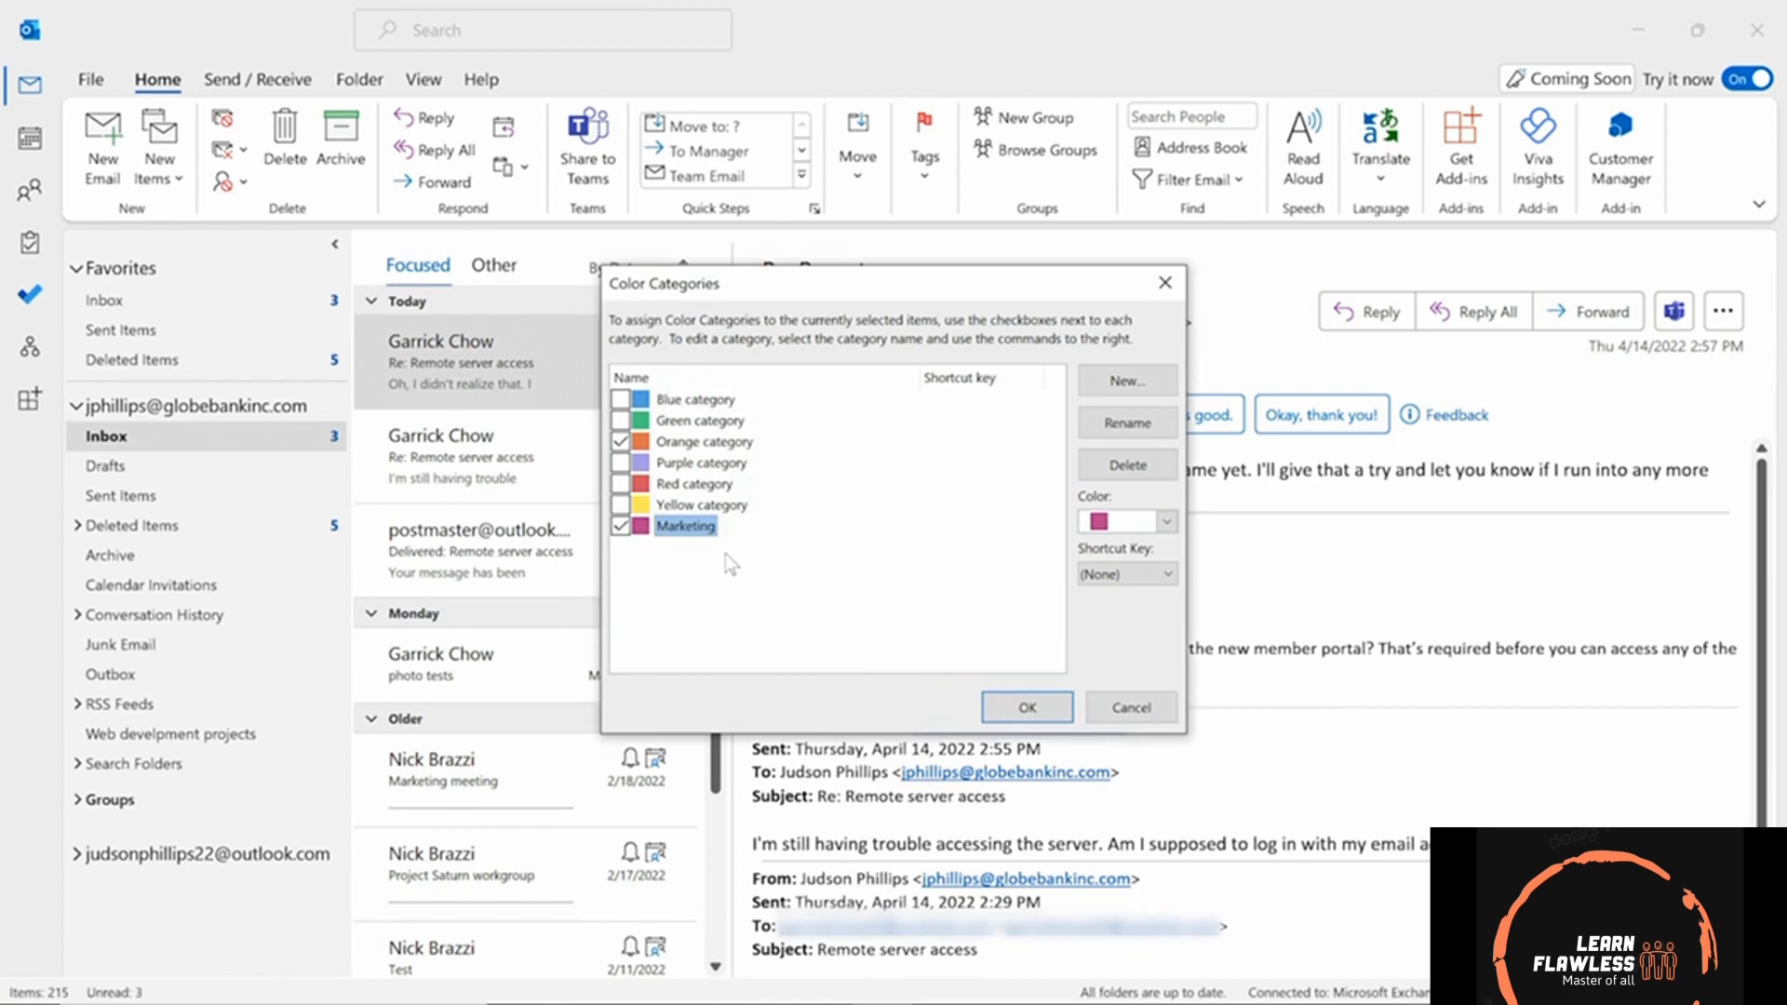
left_click(1026, 709)
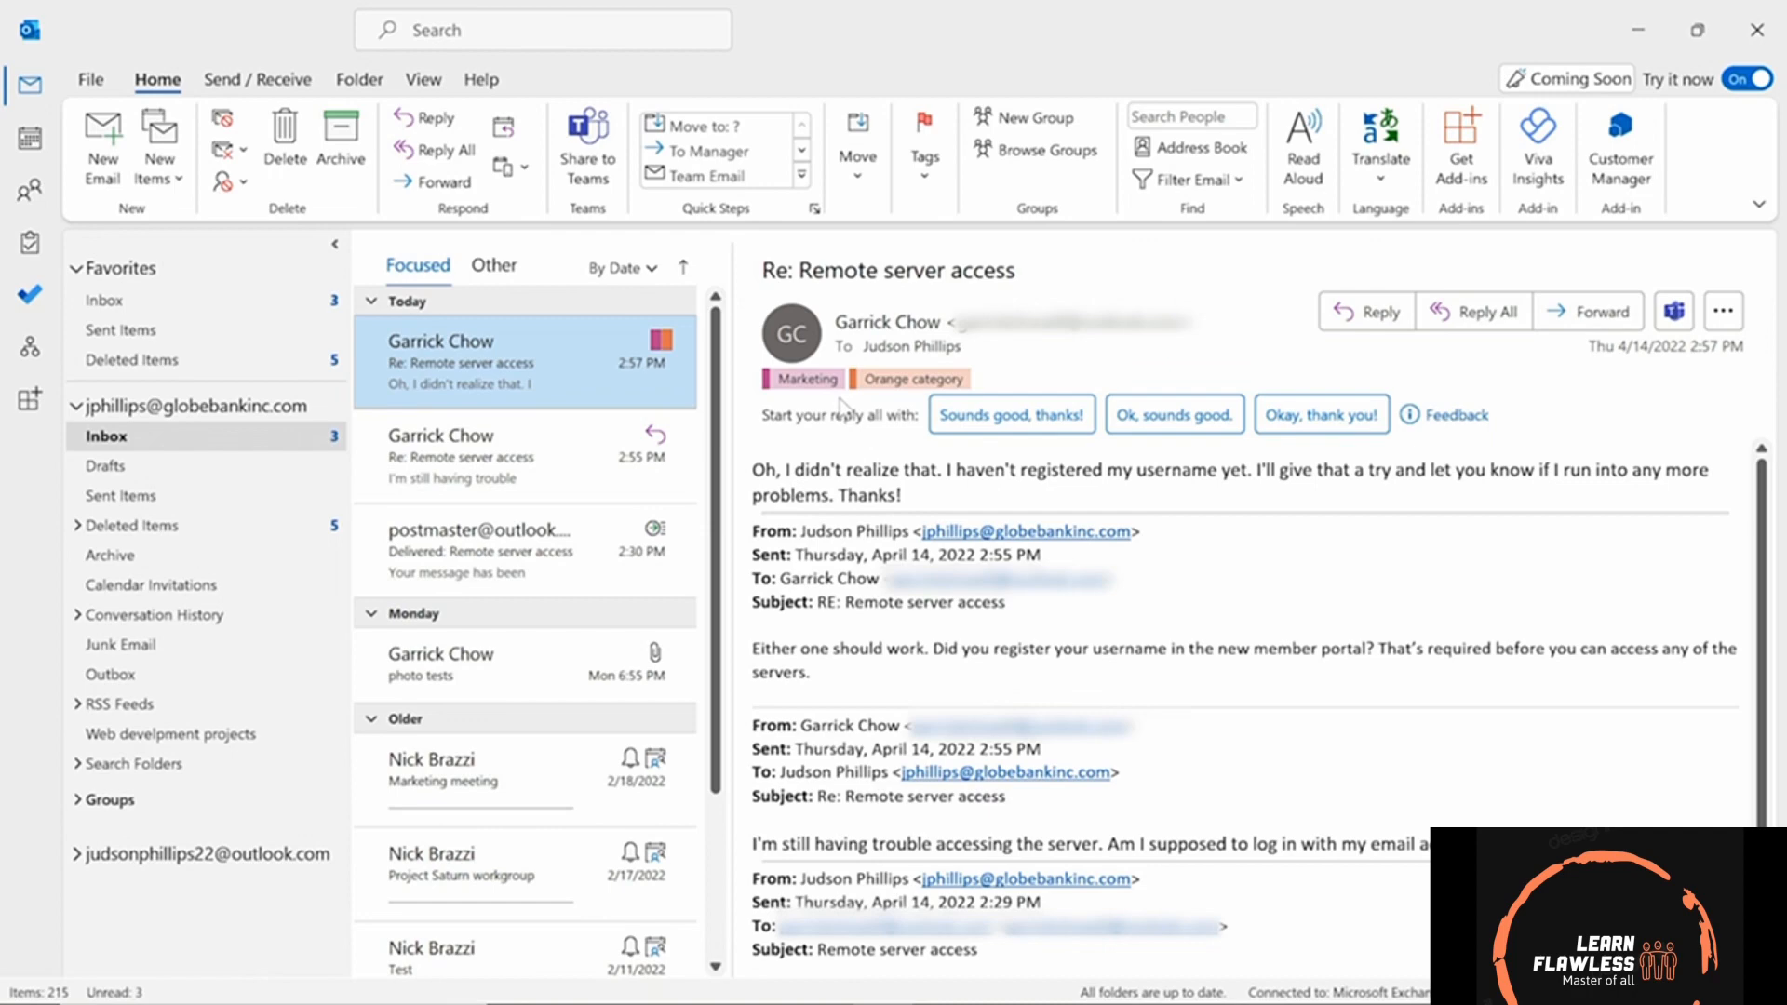
- Assign the Marketing category to the "Marketing meeting" invitation in the inbox
left_click(500, 773)
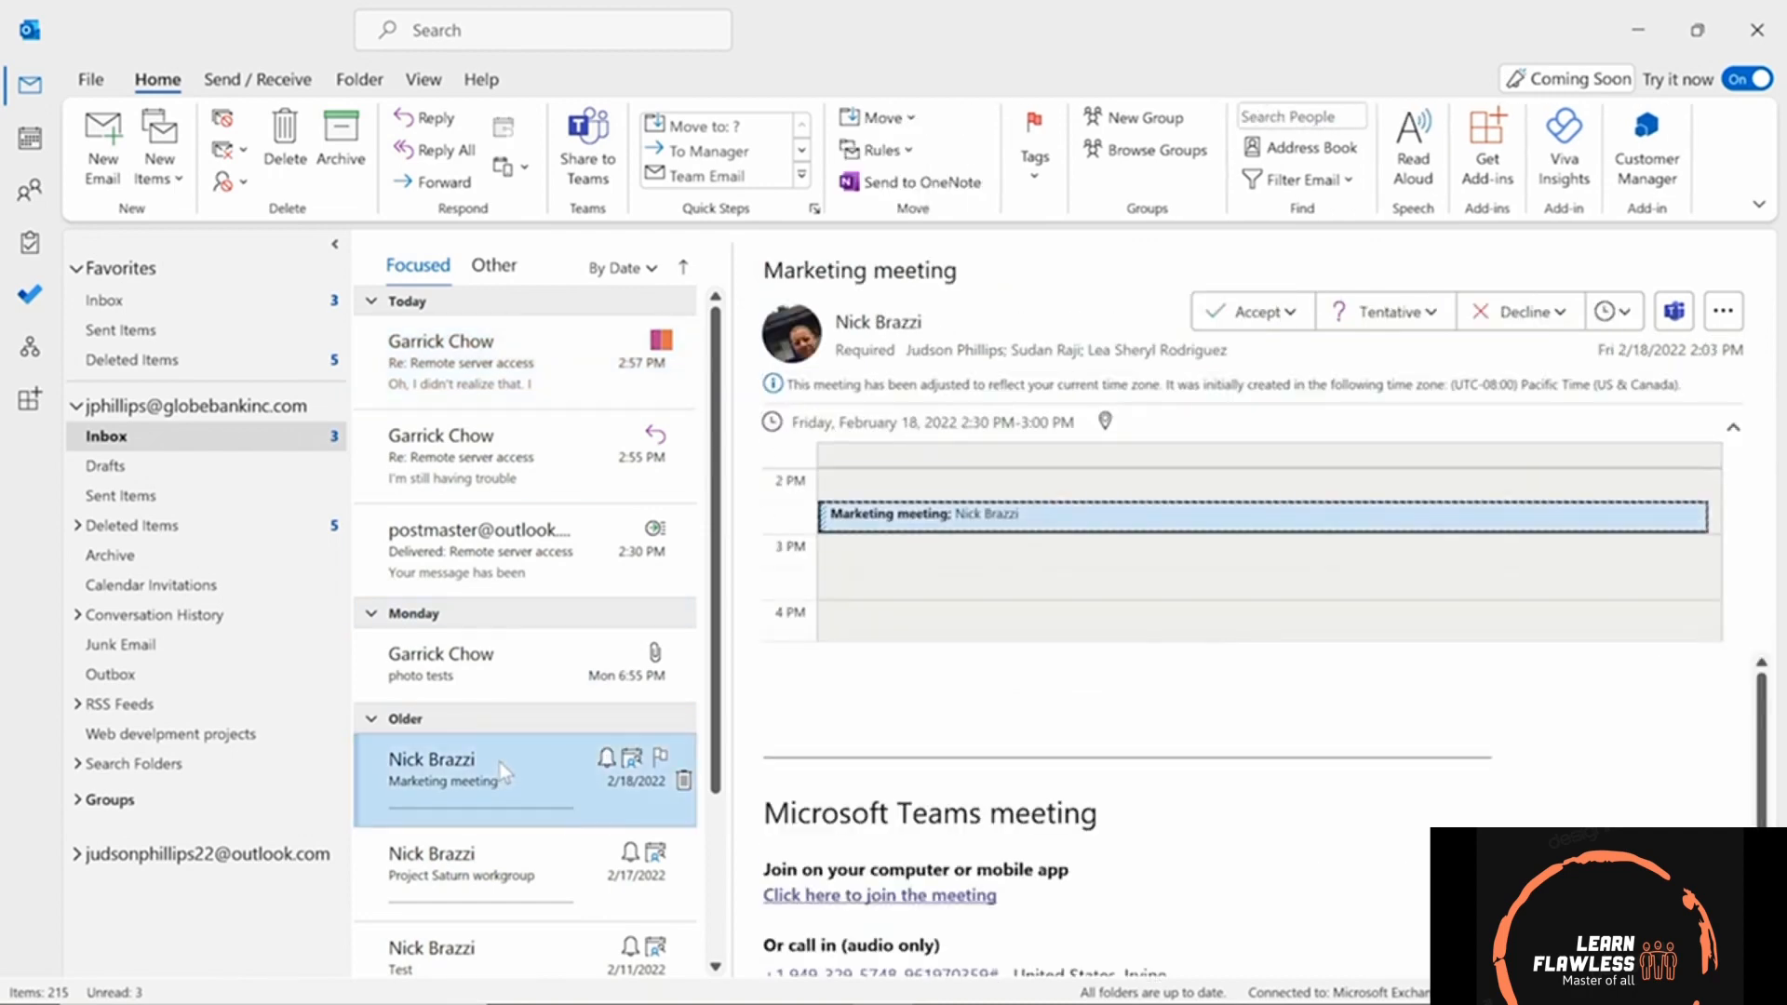
left_click(1050, 182)
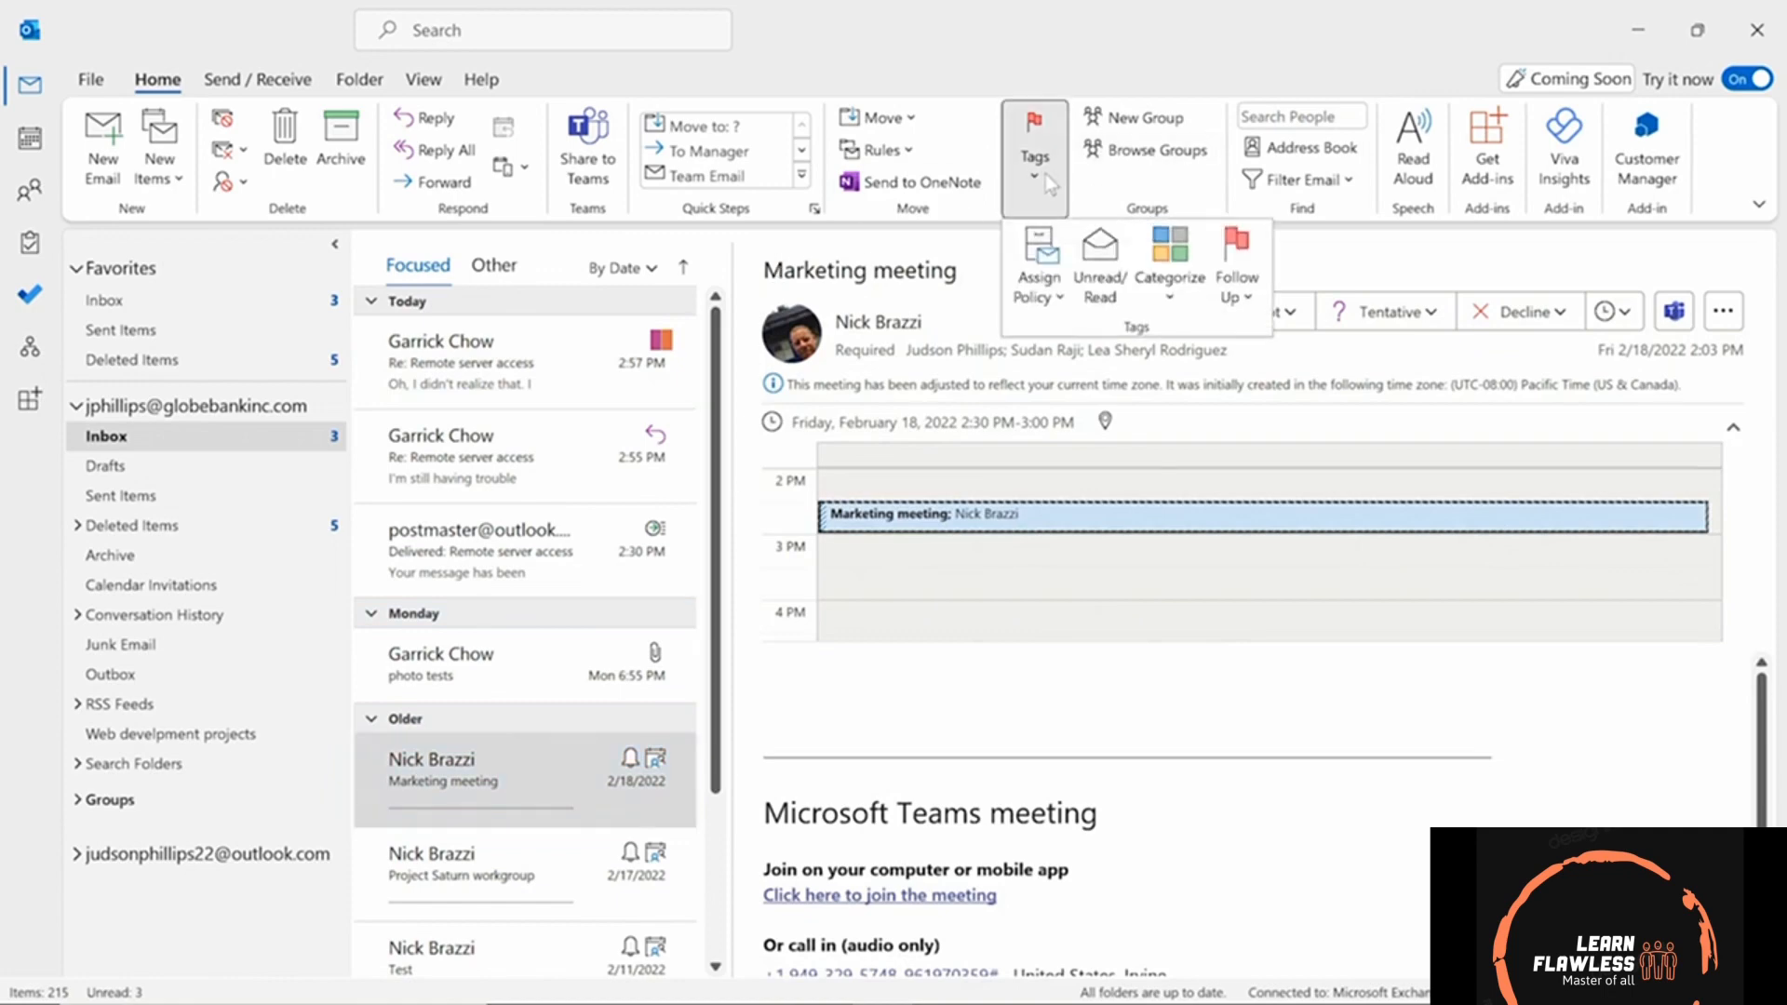
left_click(1174, 294)
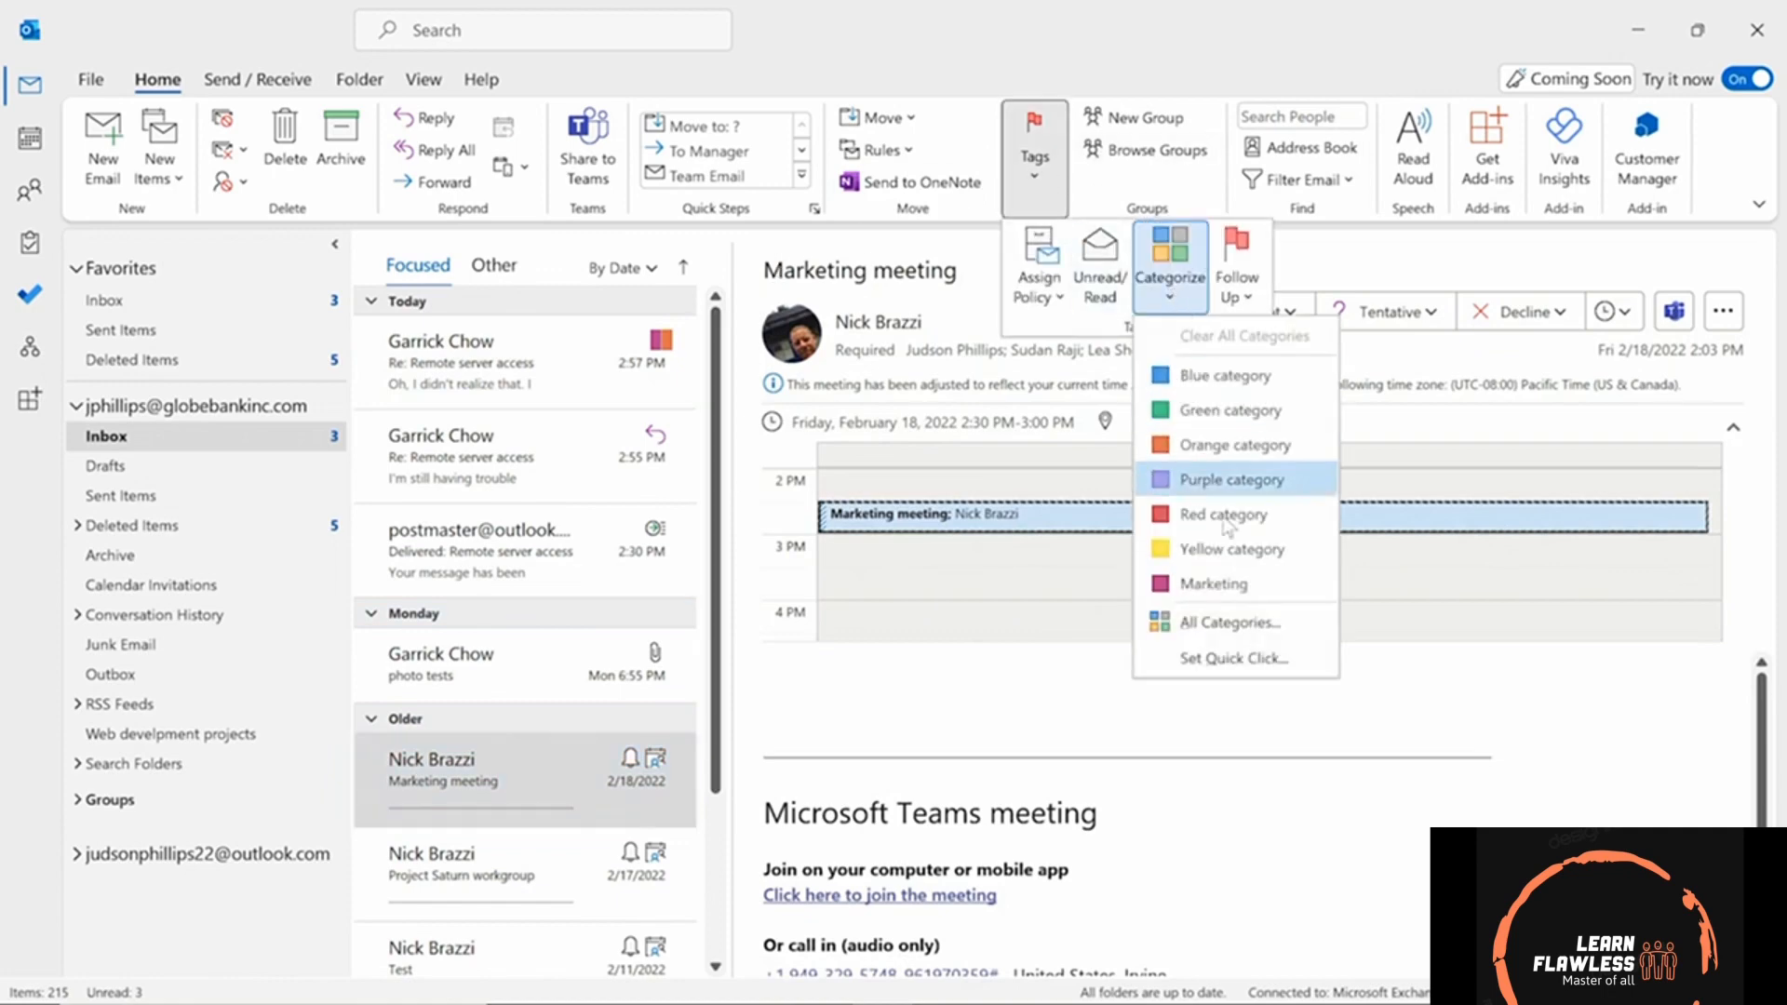
left_click(1215, 585)
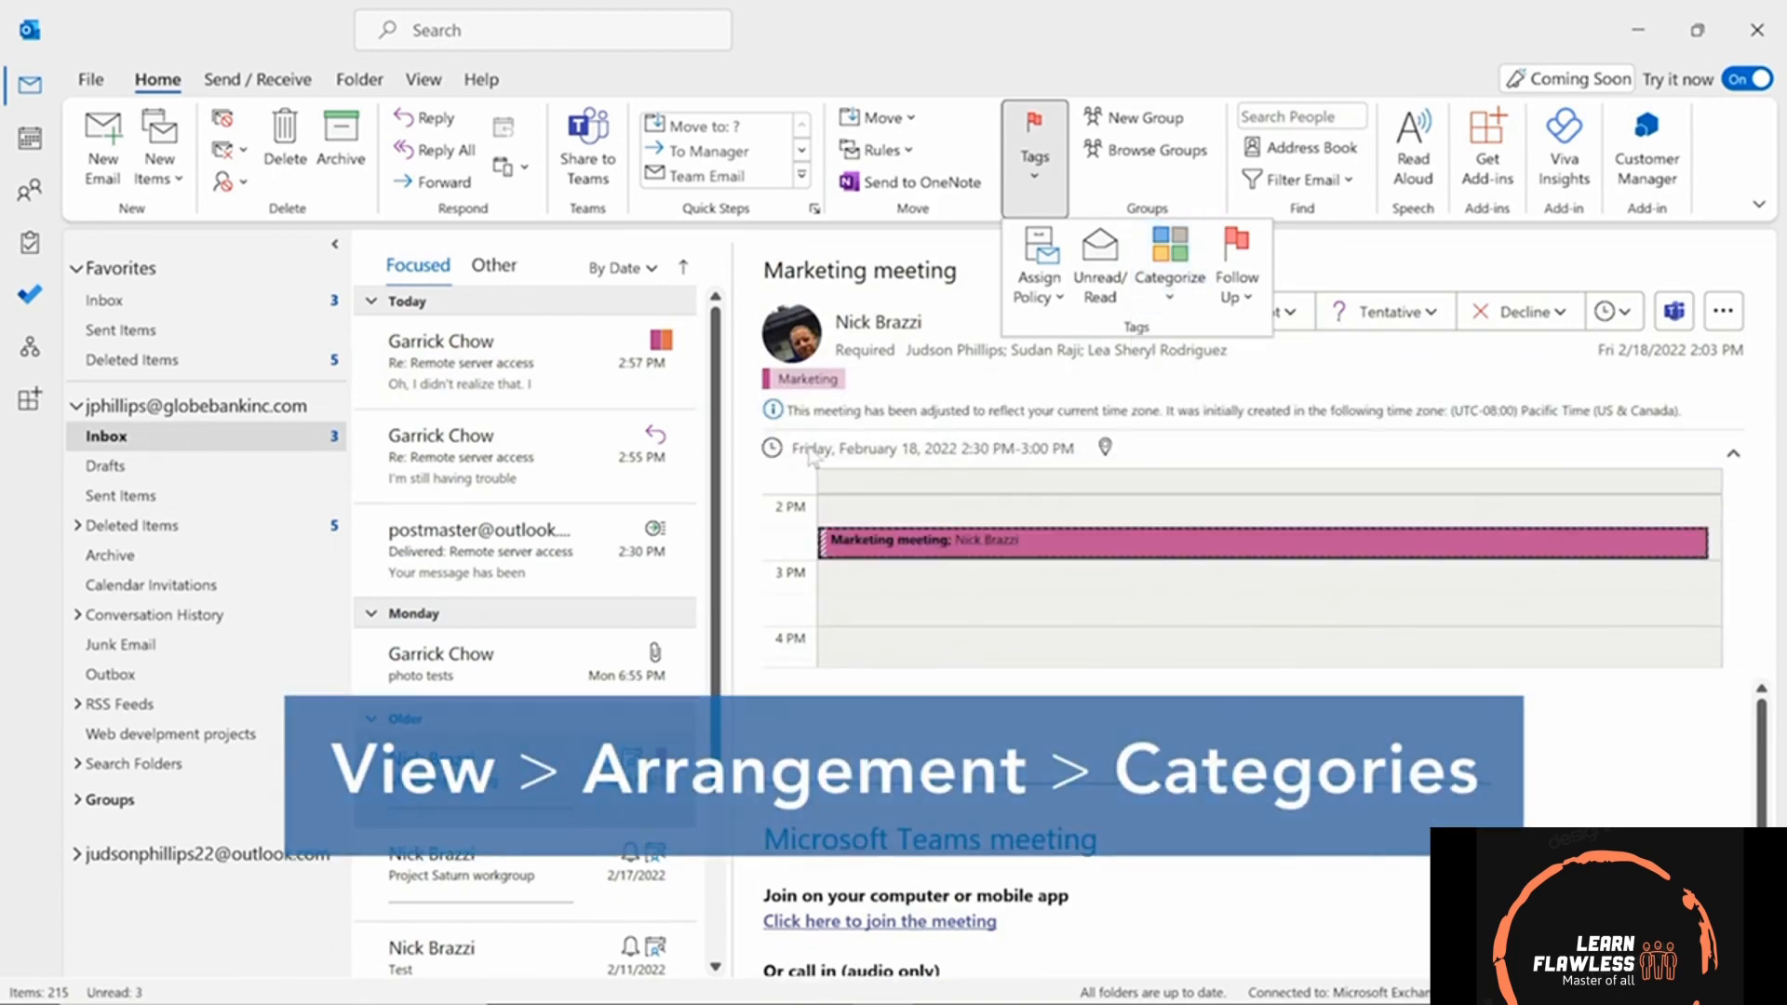
- Arrange the inbox by Categories to review the category groups, and return the arrangement to Date
left_click(429, 86)
left_click(426, 82)
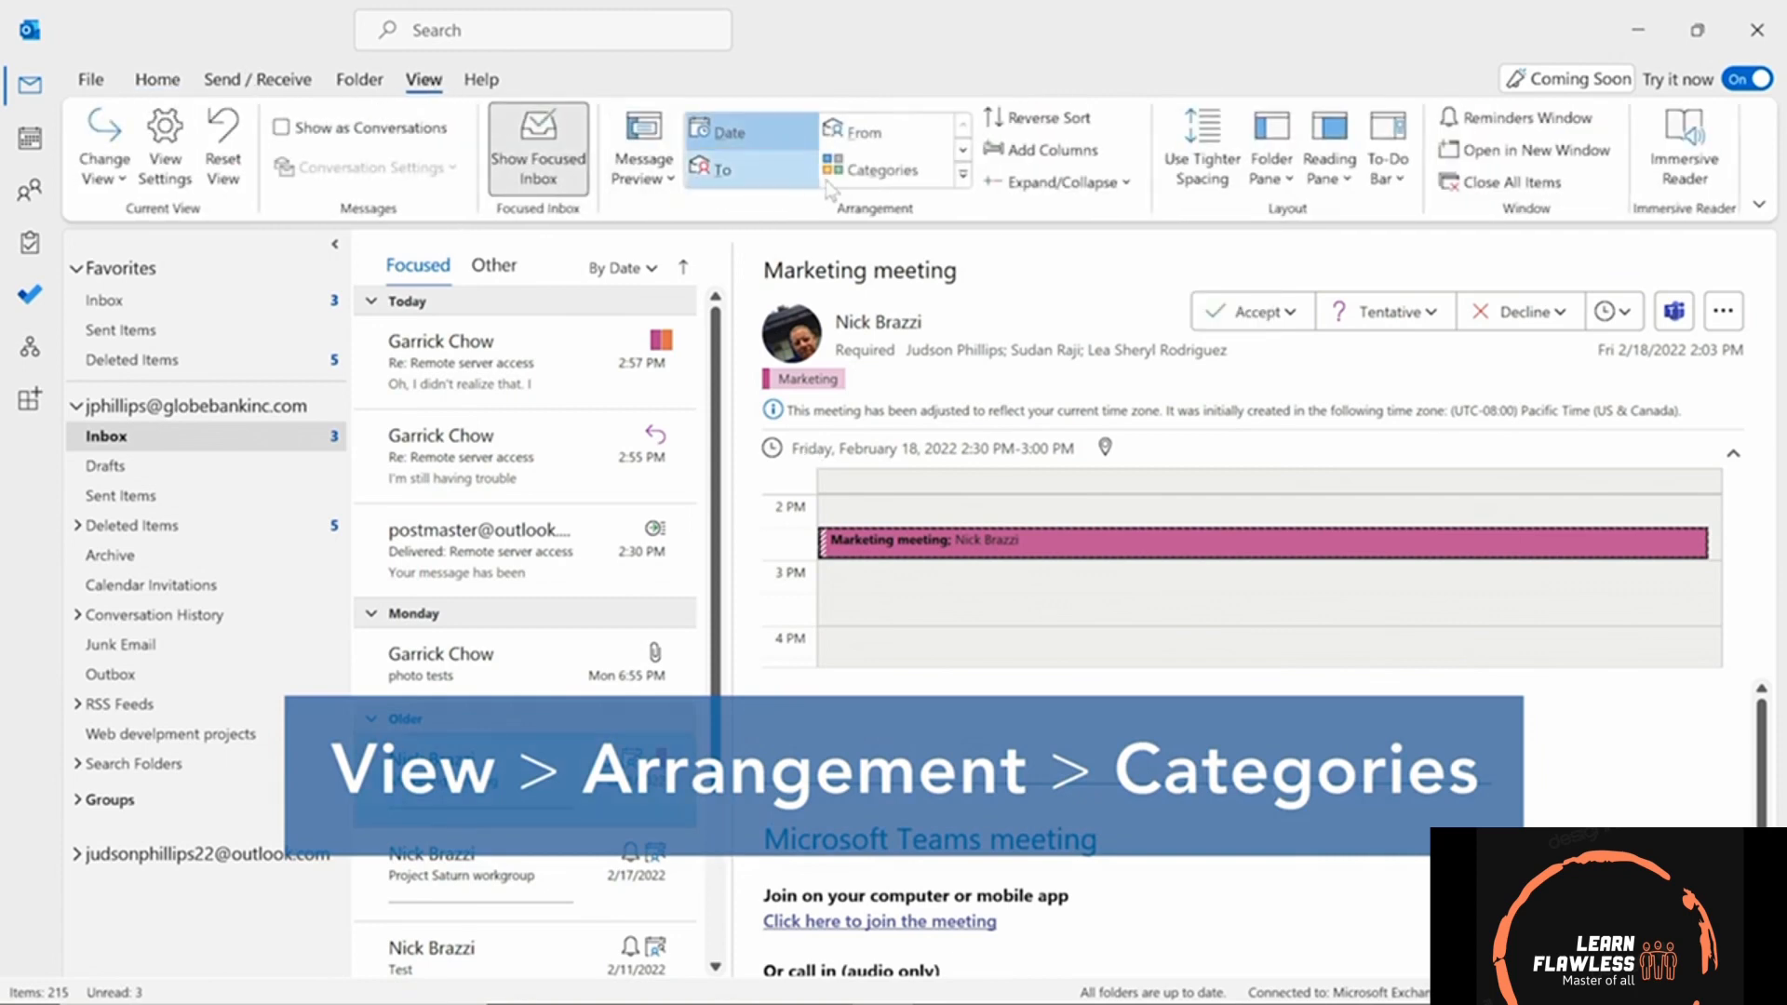
left_click(870, 171)
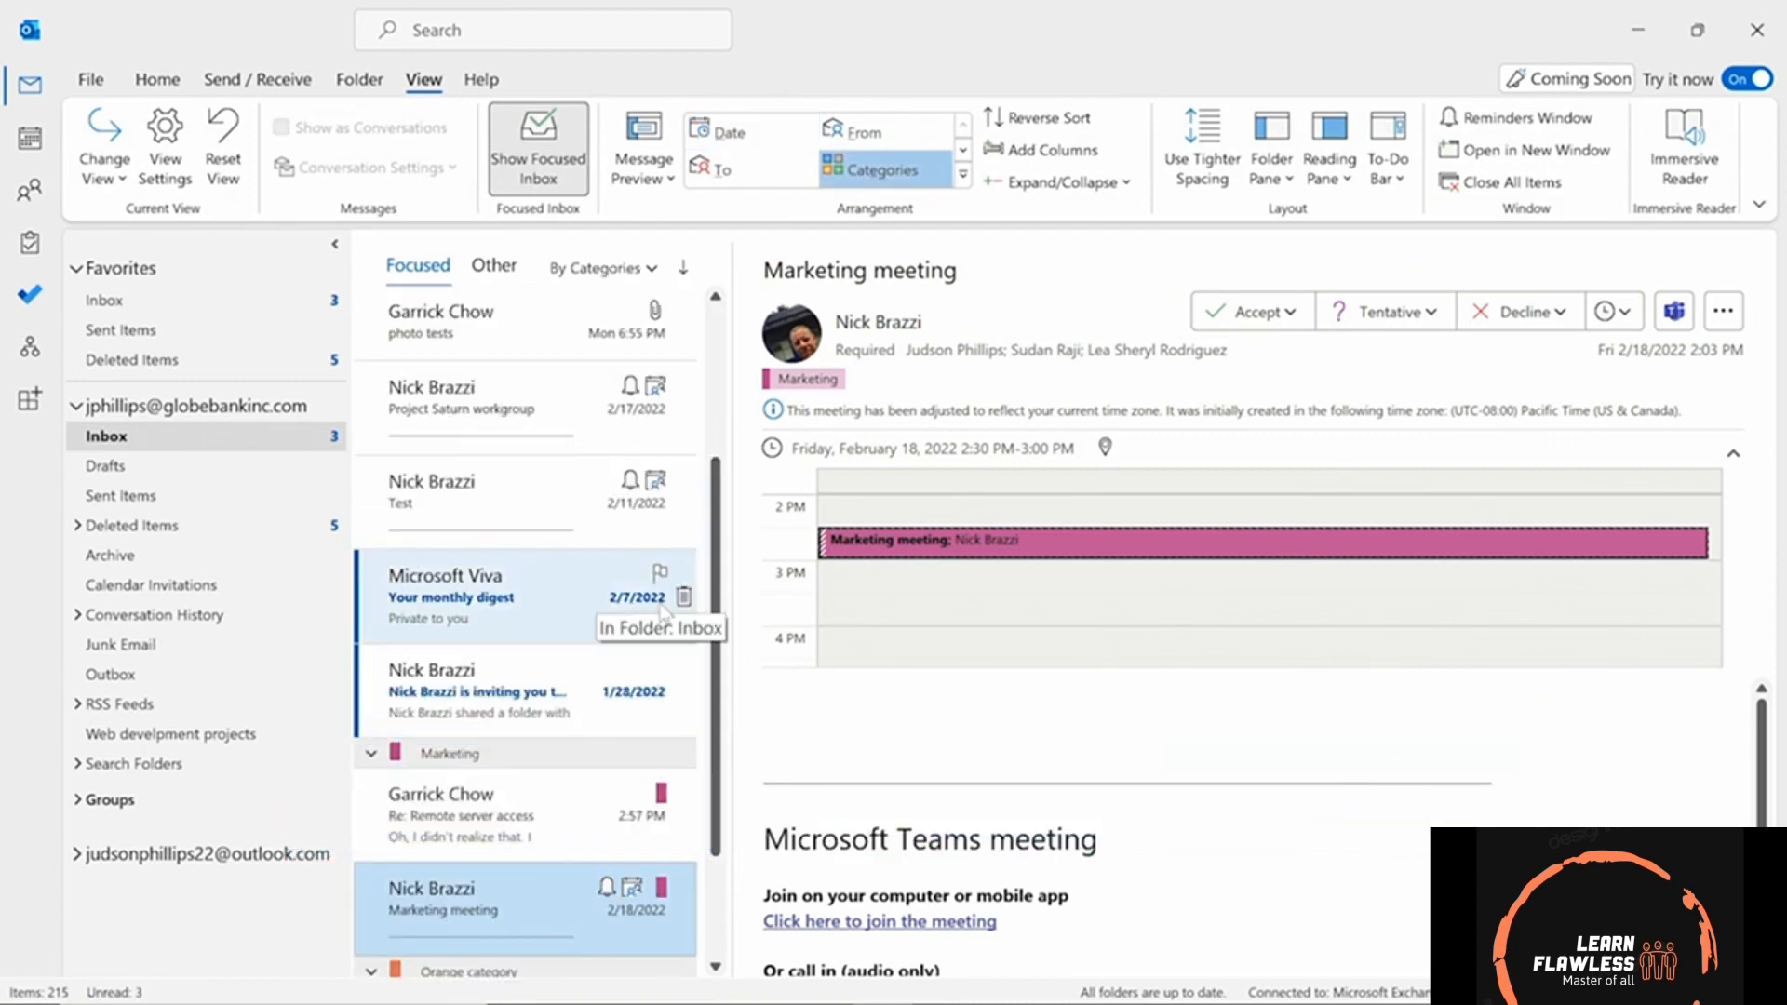
scroll(720, 924, "down", 1)
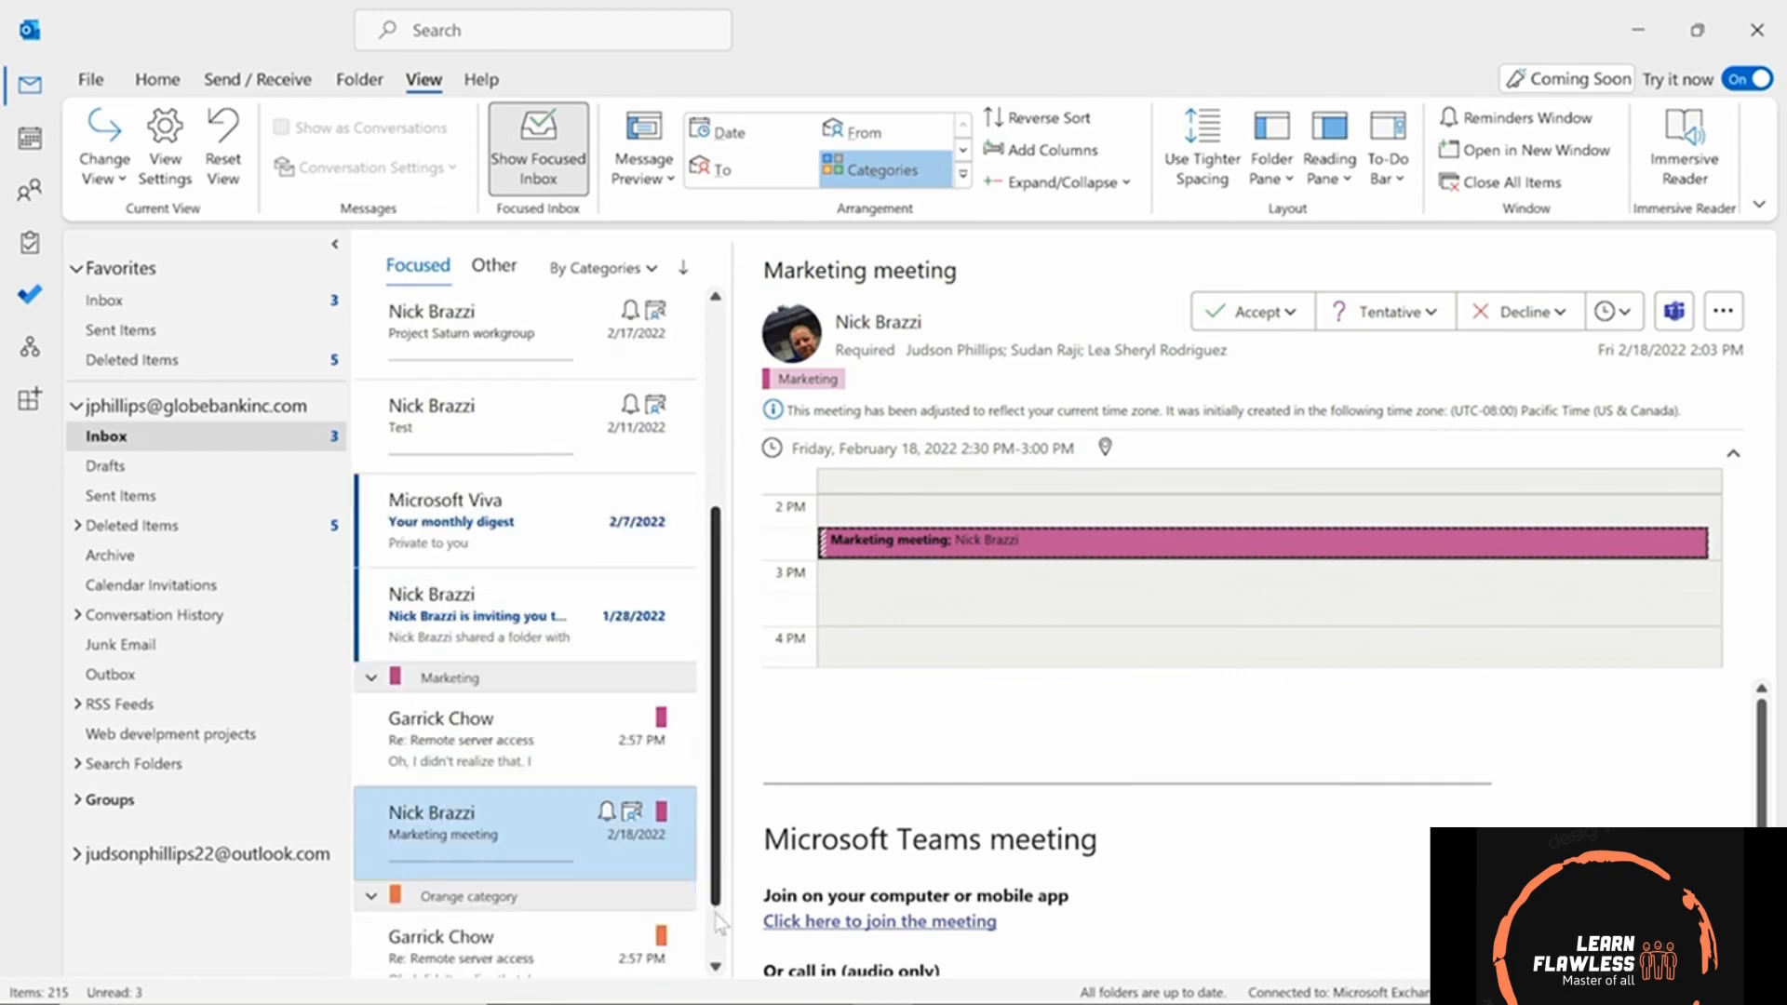
scroll(719, 923, "down", 1)
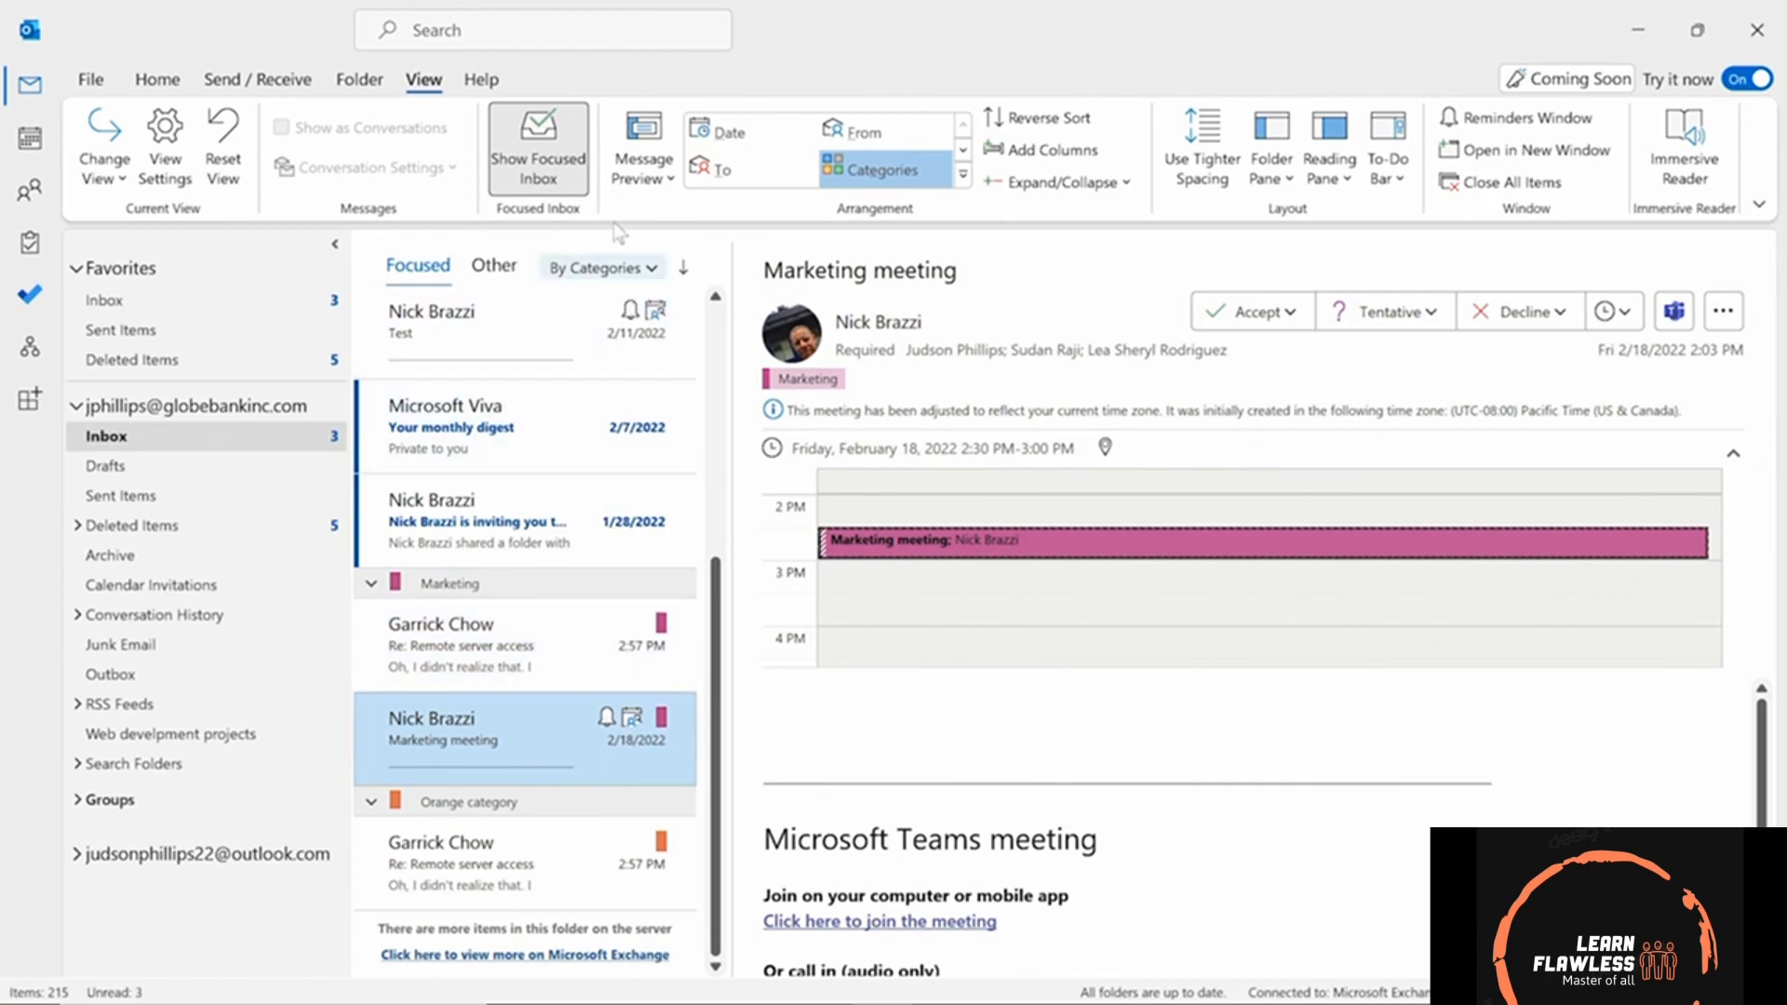
left_click(751, 145)
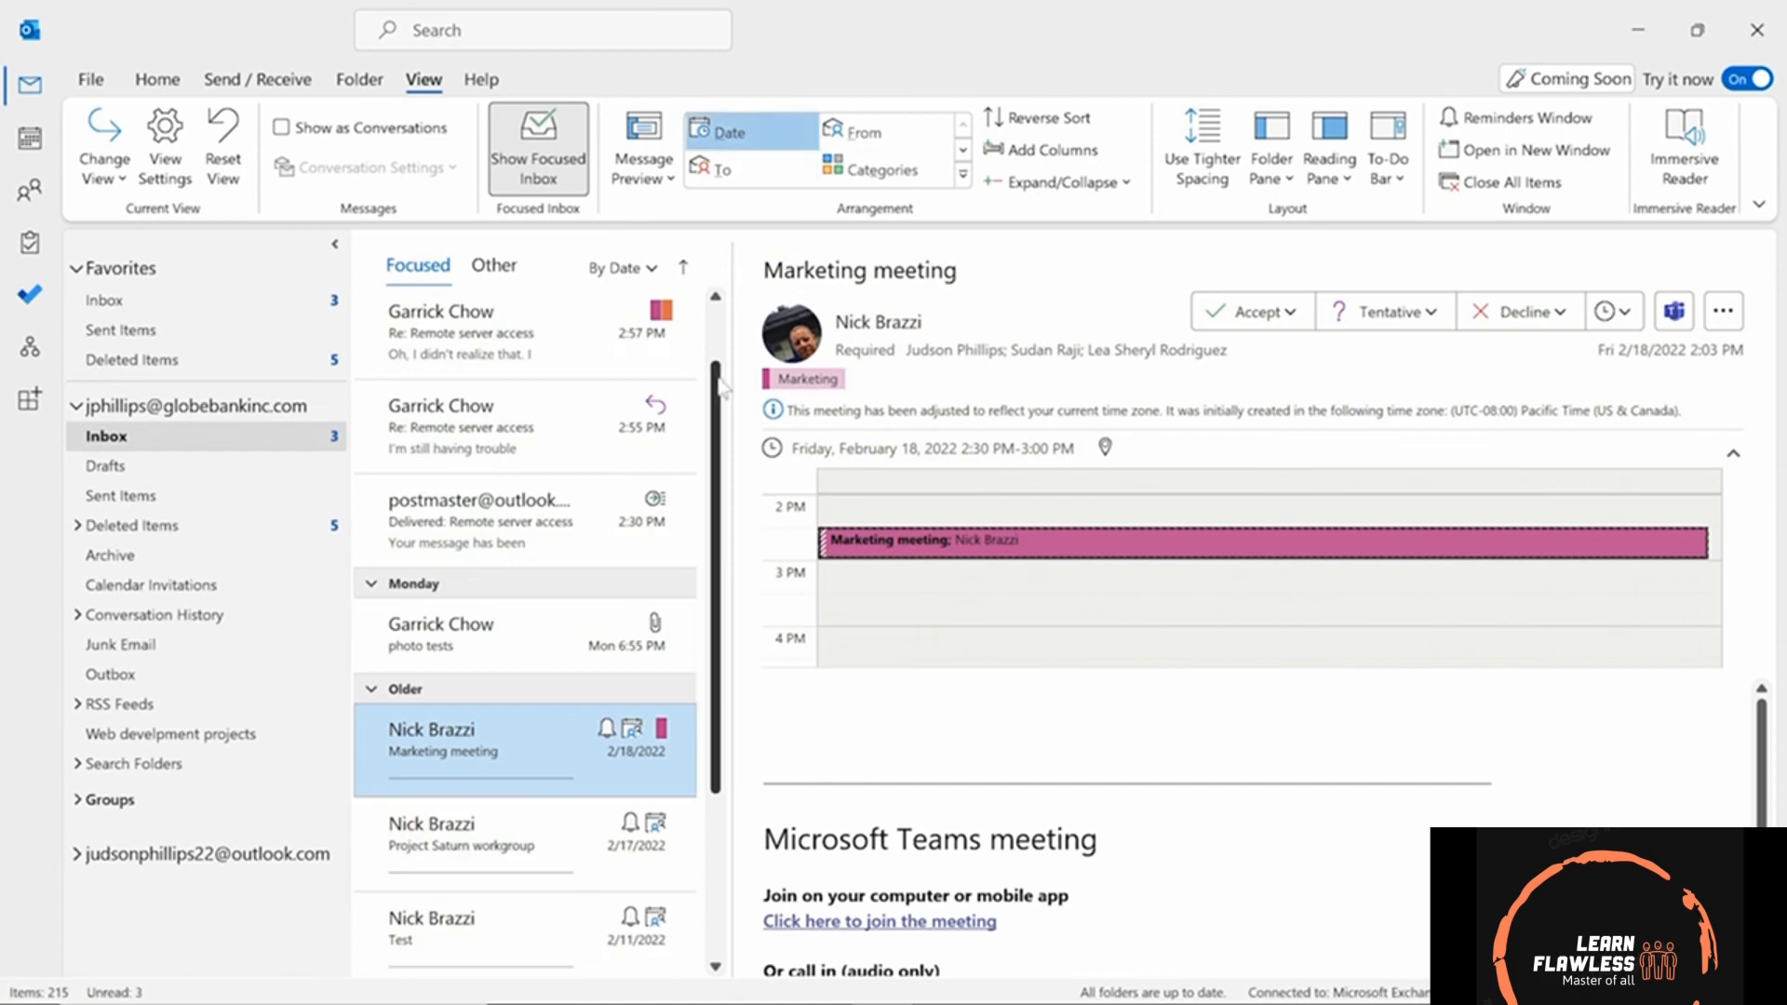
scroll(722, 387, "up", 2)
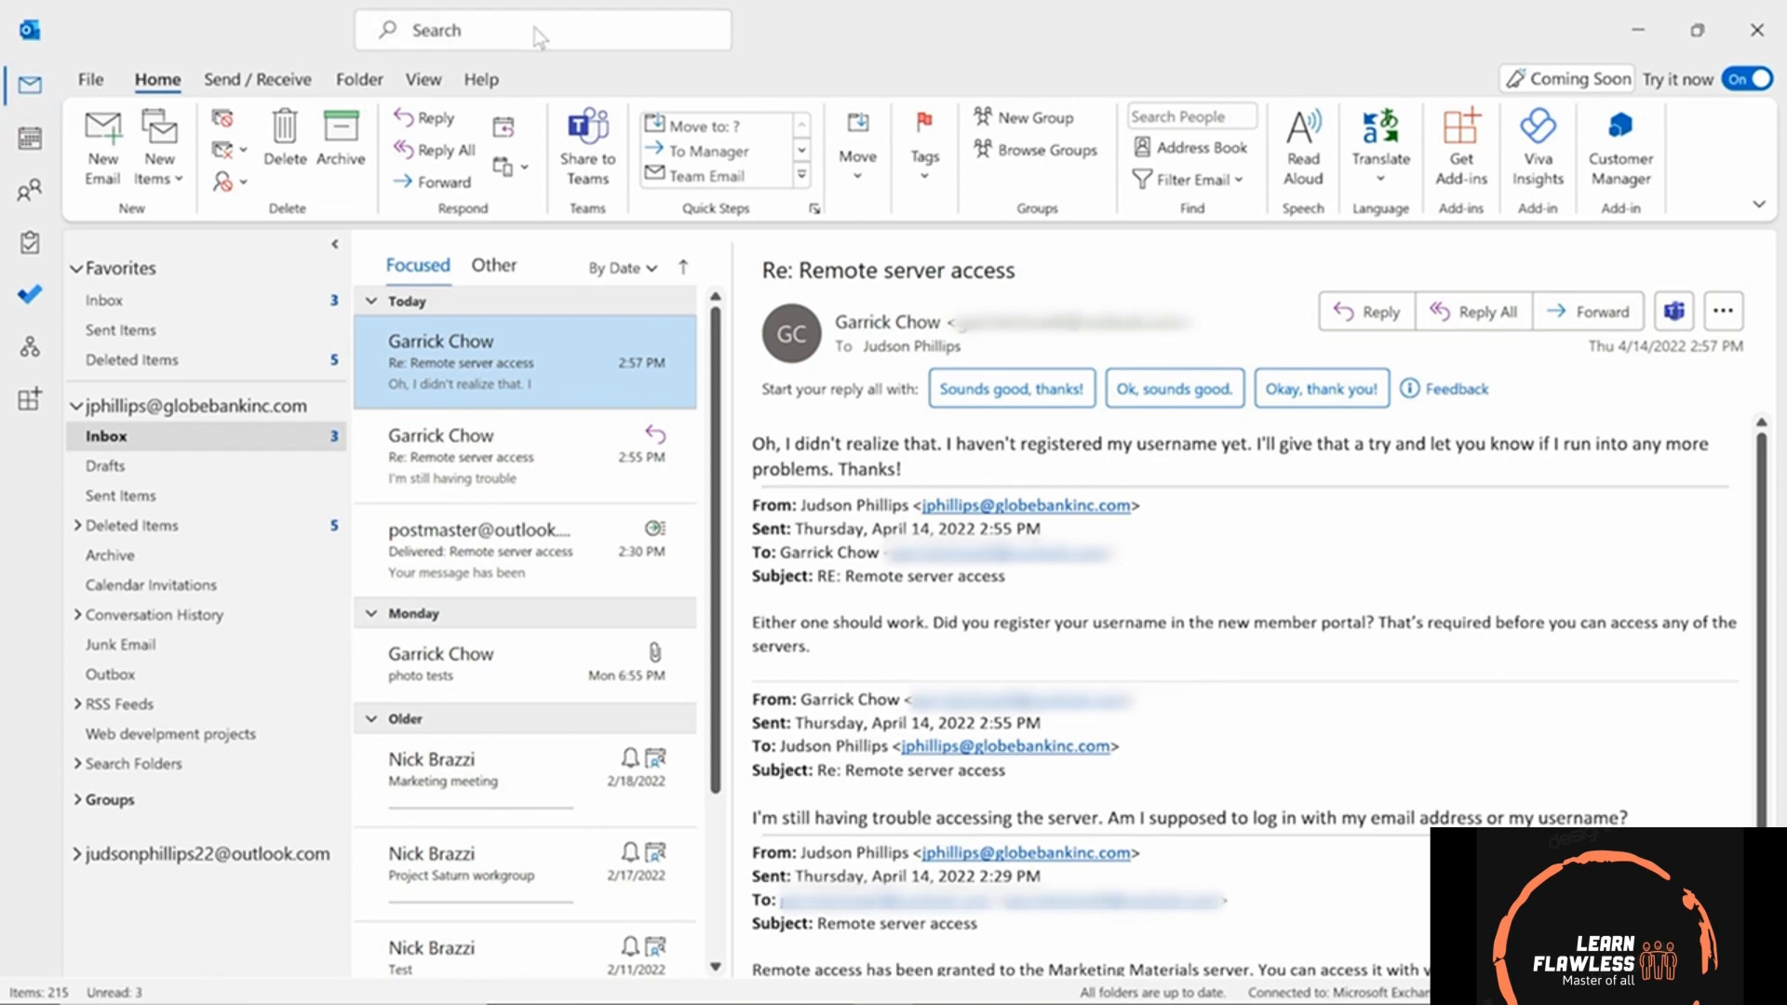
- Enter the query "bank AND reliable" for the current mailbox, checking the available search scopes while composing it
left_click(465, 28)
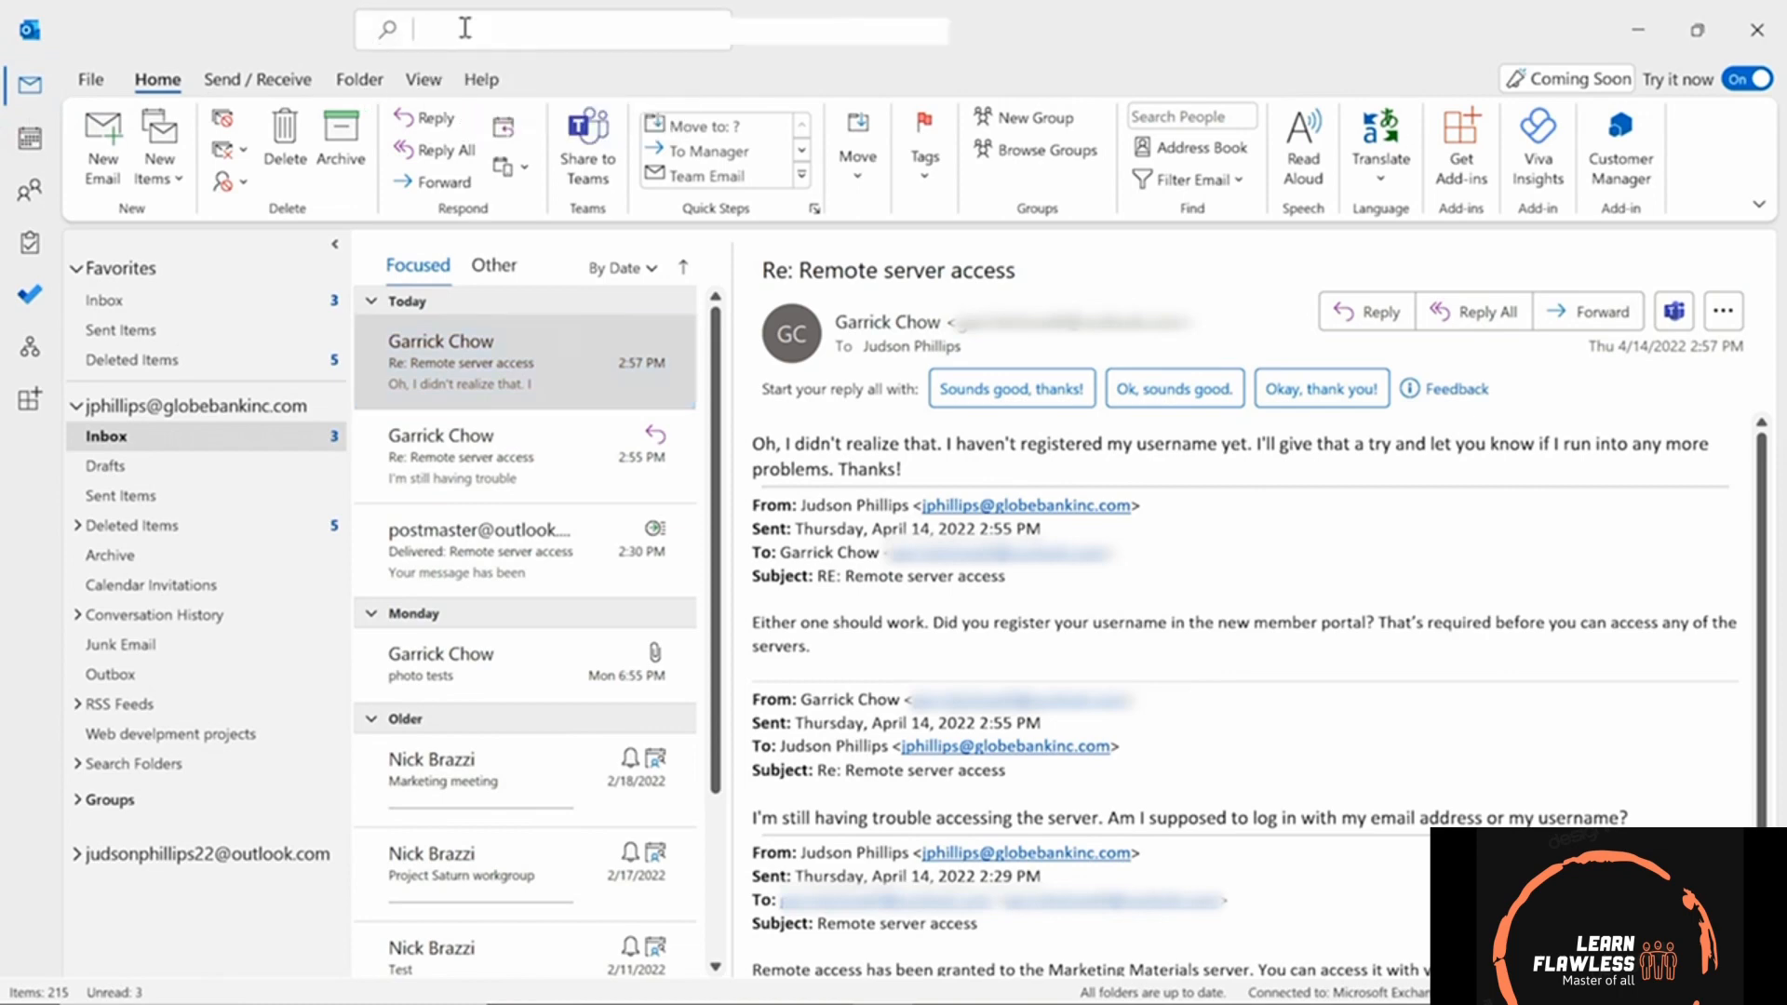
type("bank")
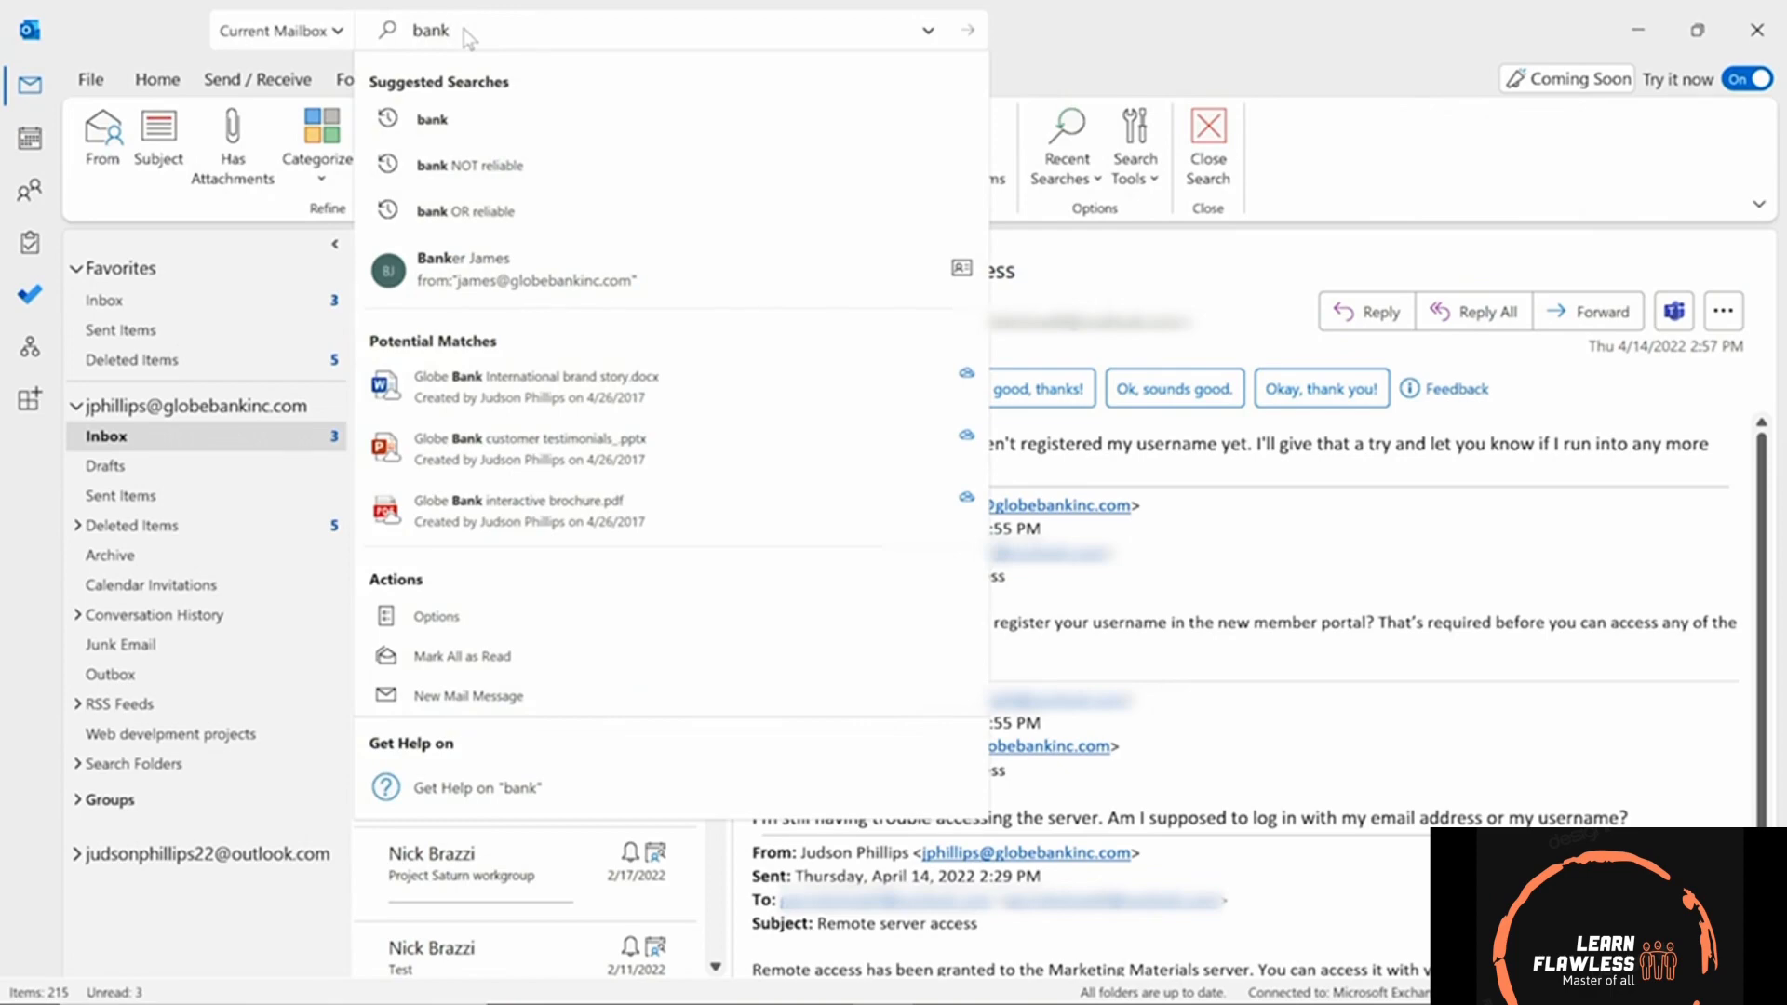
left_click(337, 31)
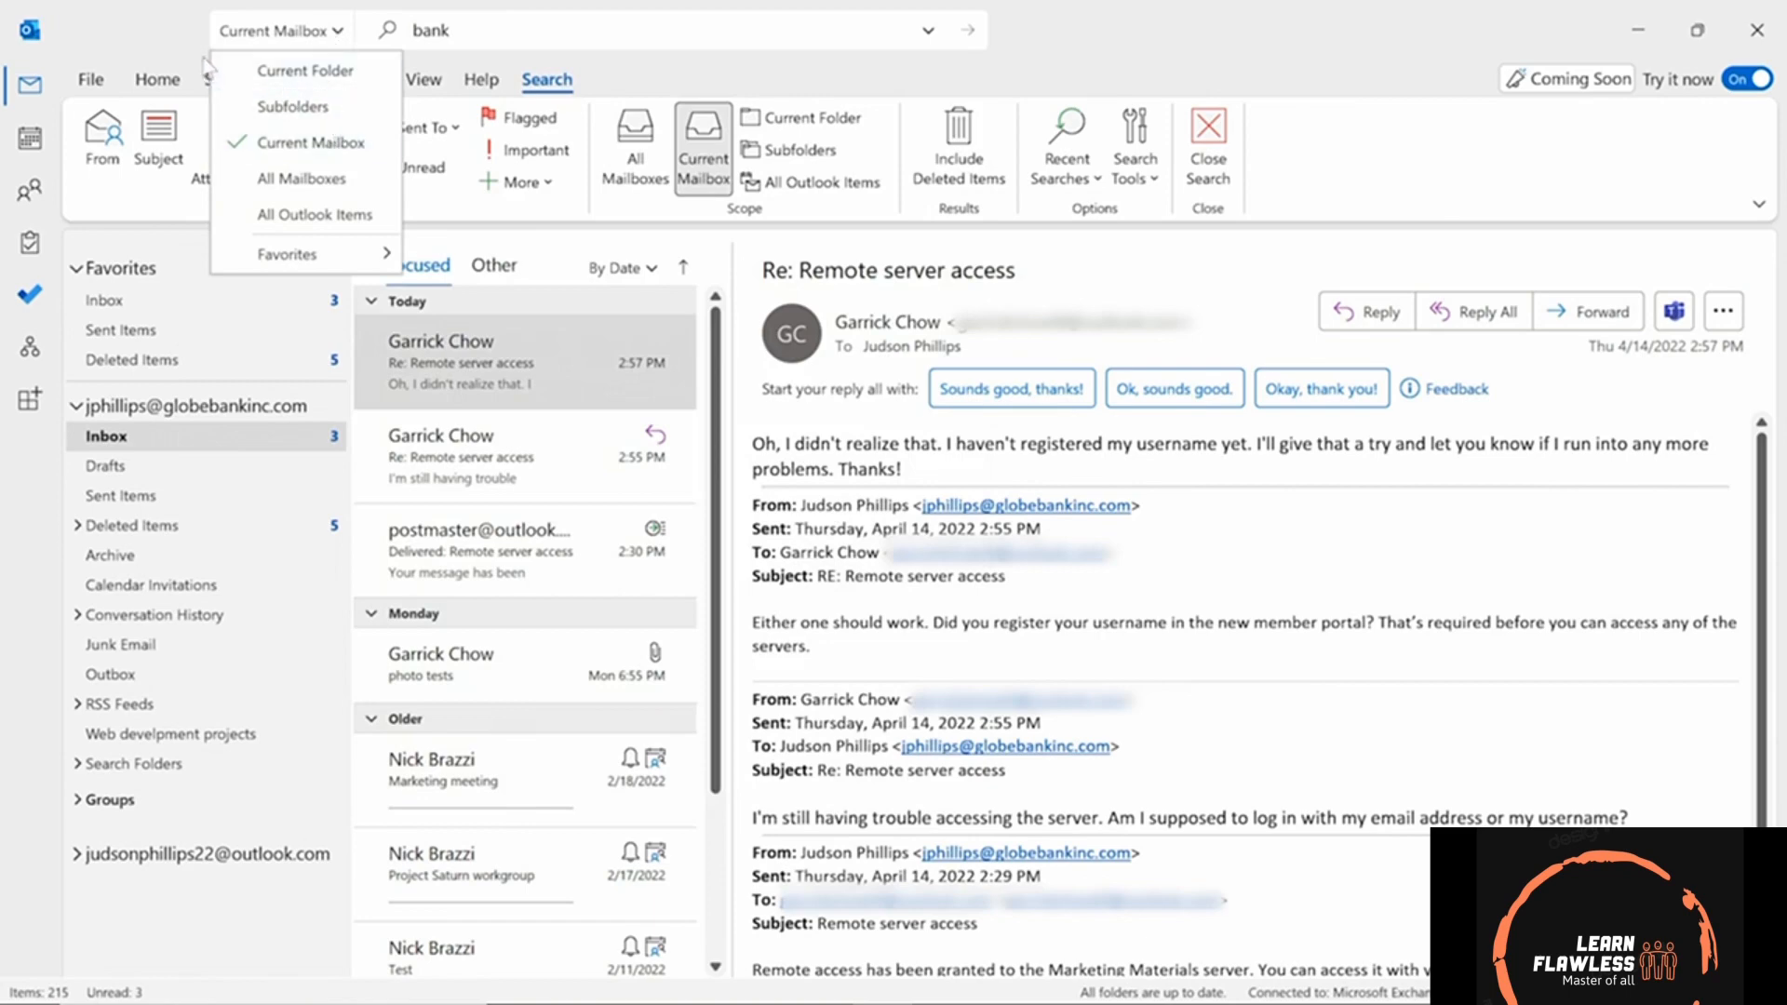
left_click(175, 37)
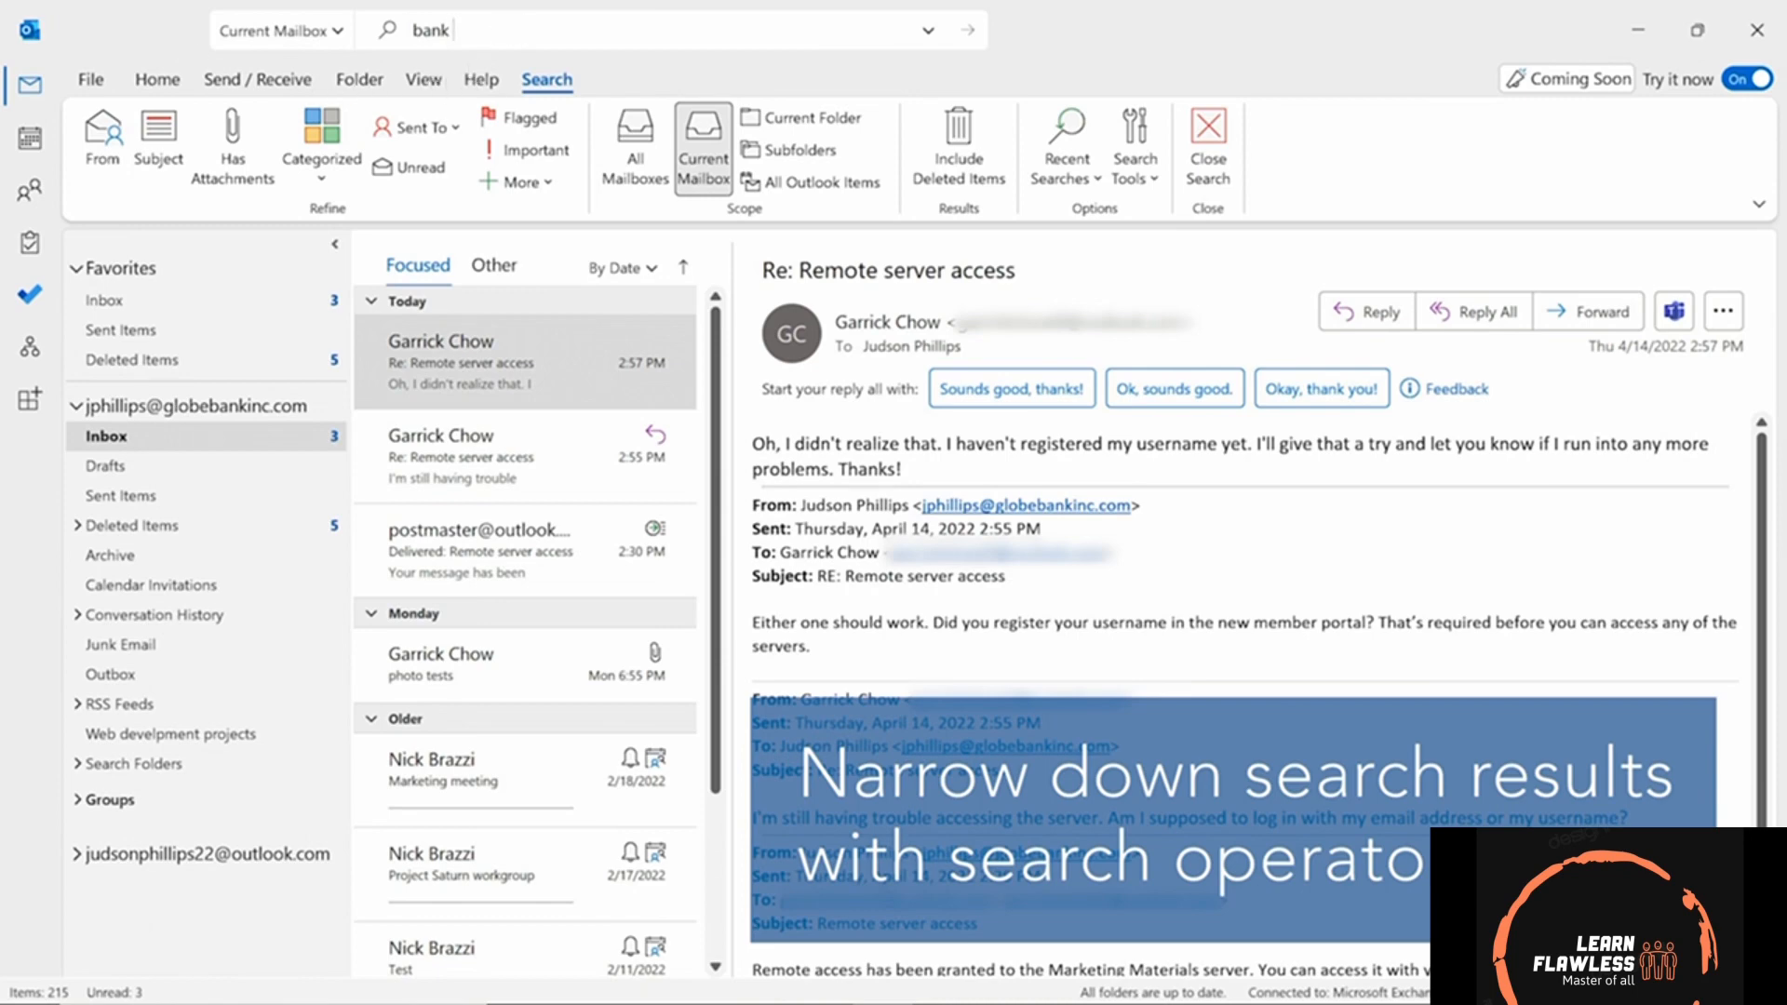
type("AND relia")
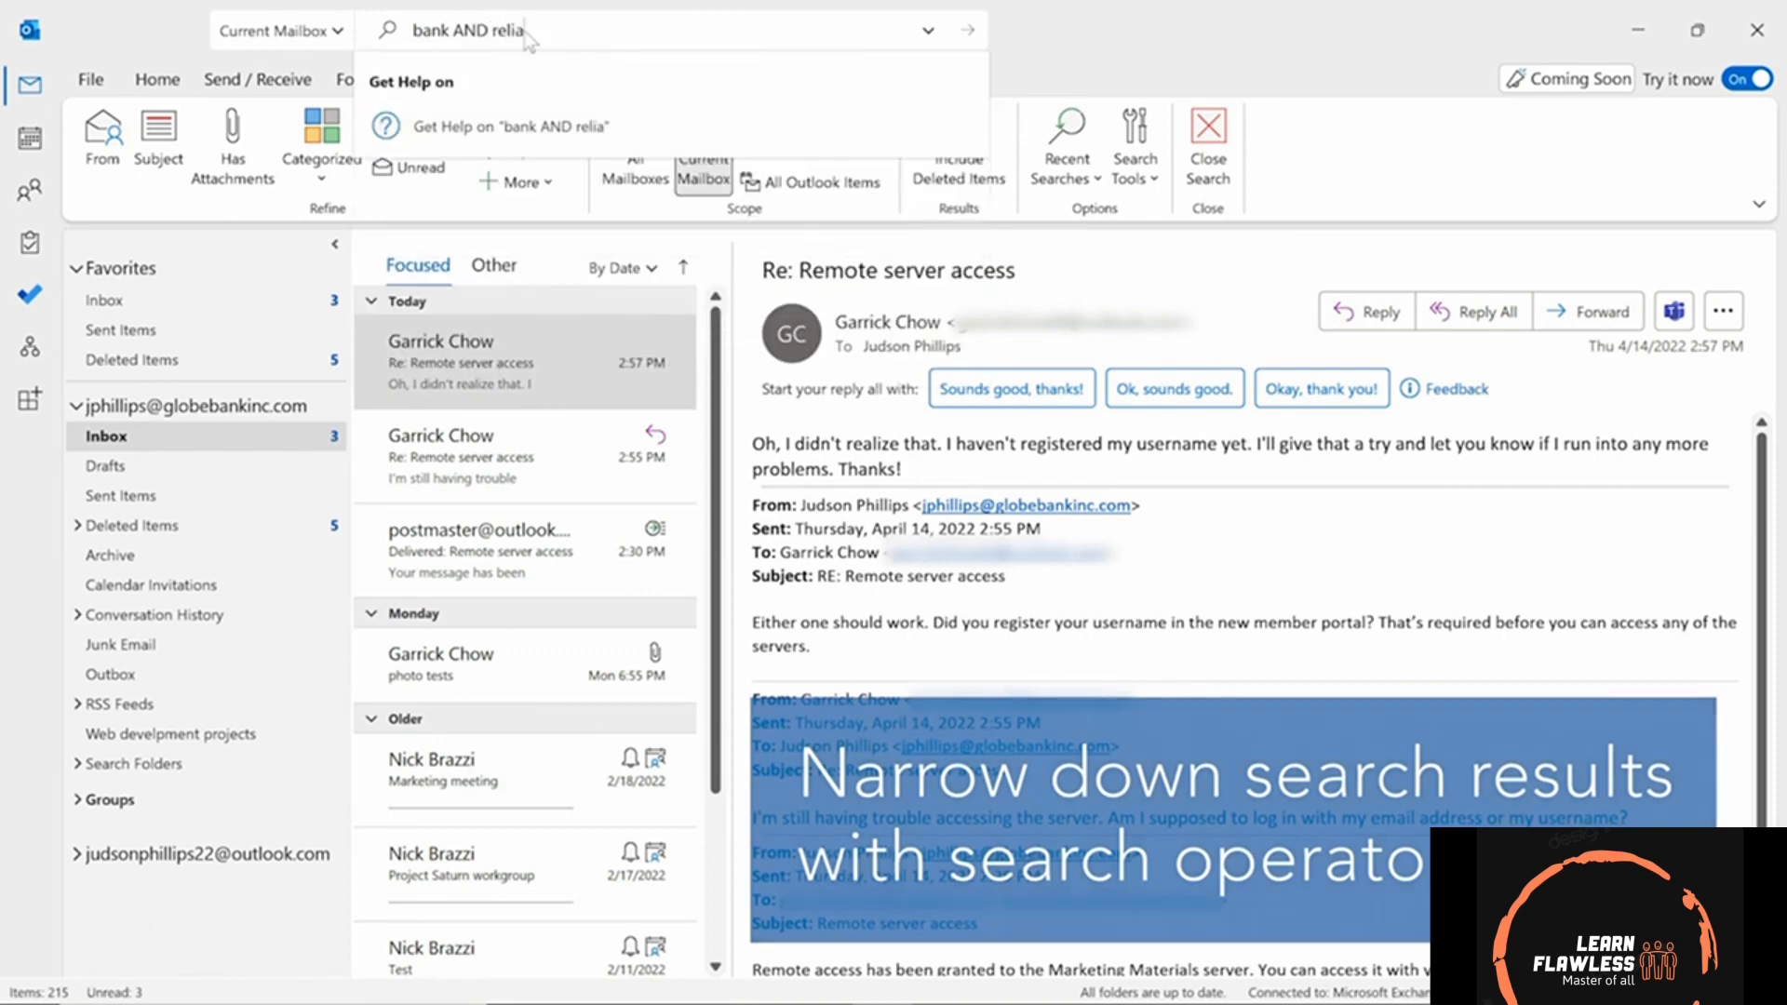
type("ble")
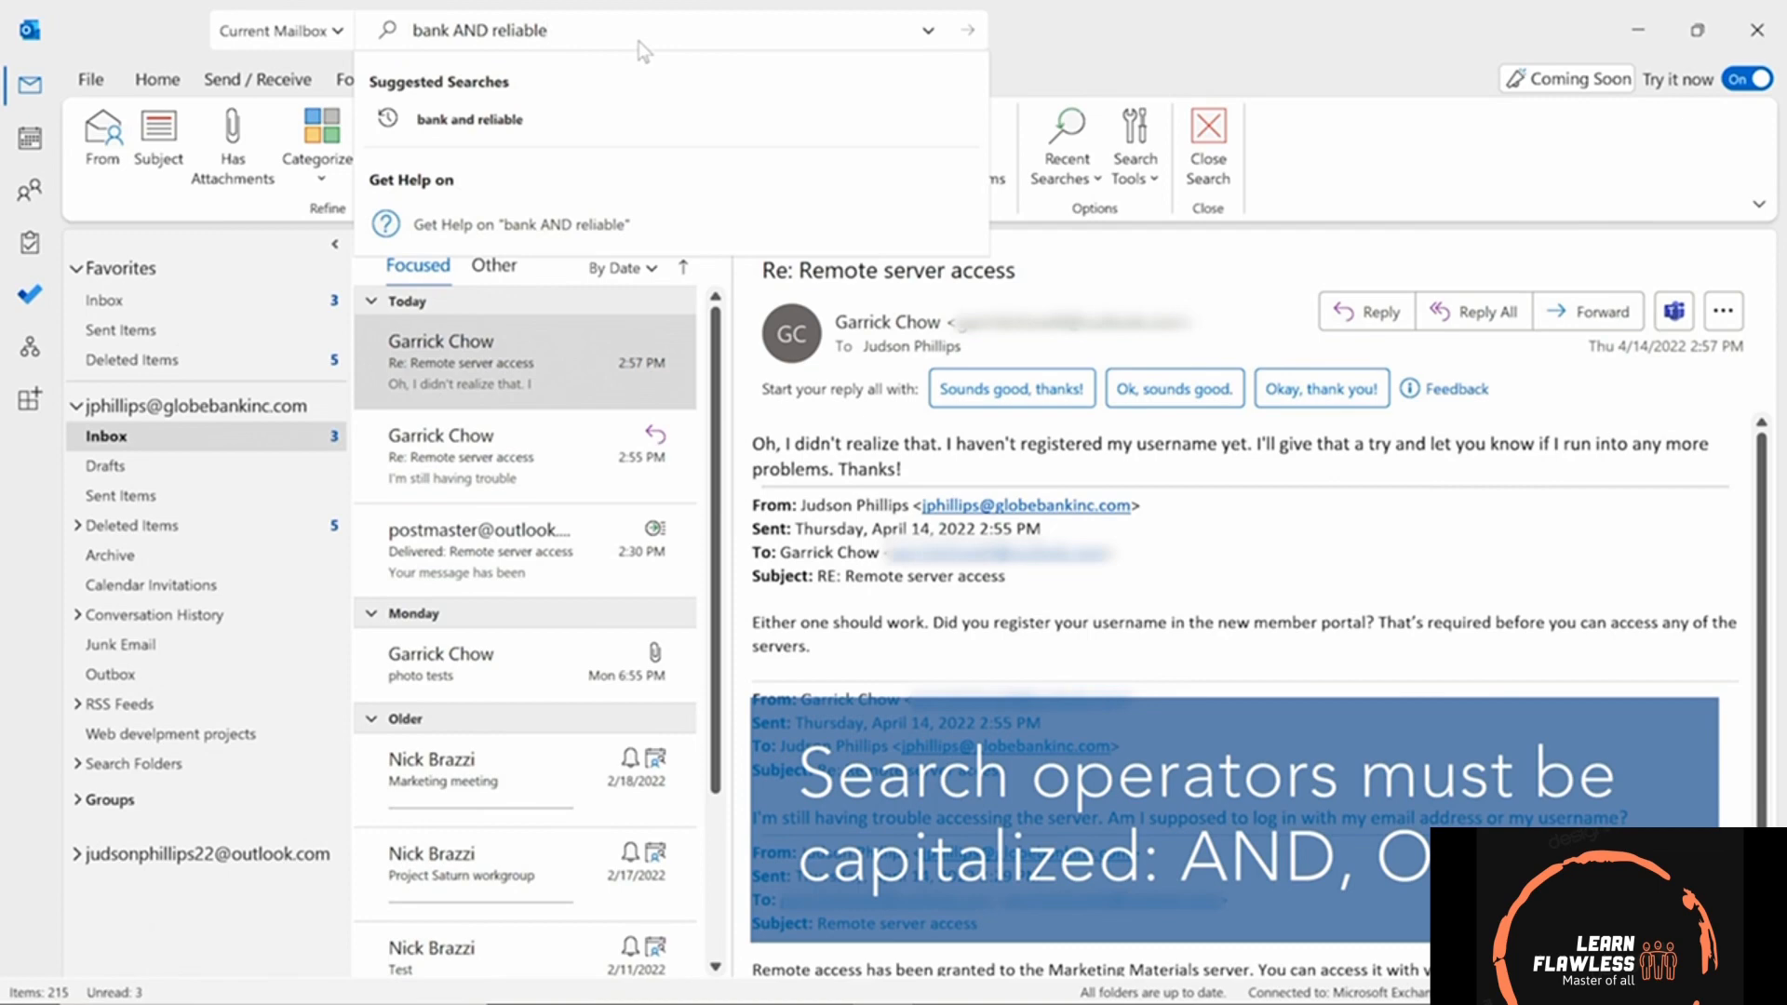
- Change the search operator to OR and run the query "bank OR reliable"
double_click(471, 31)
type("OR")
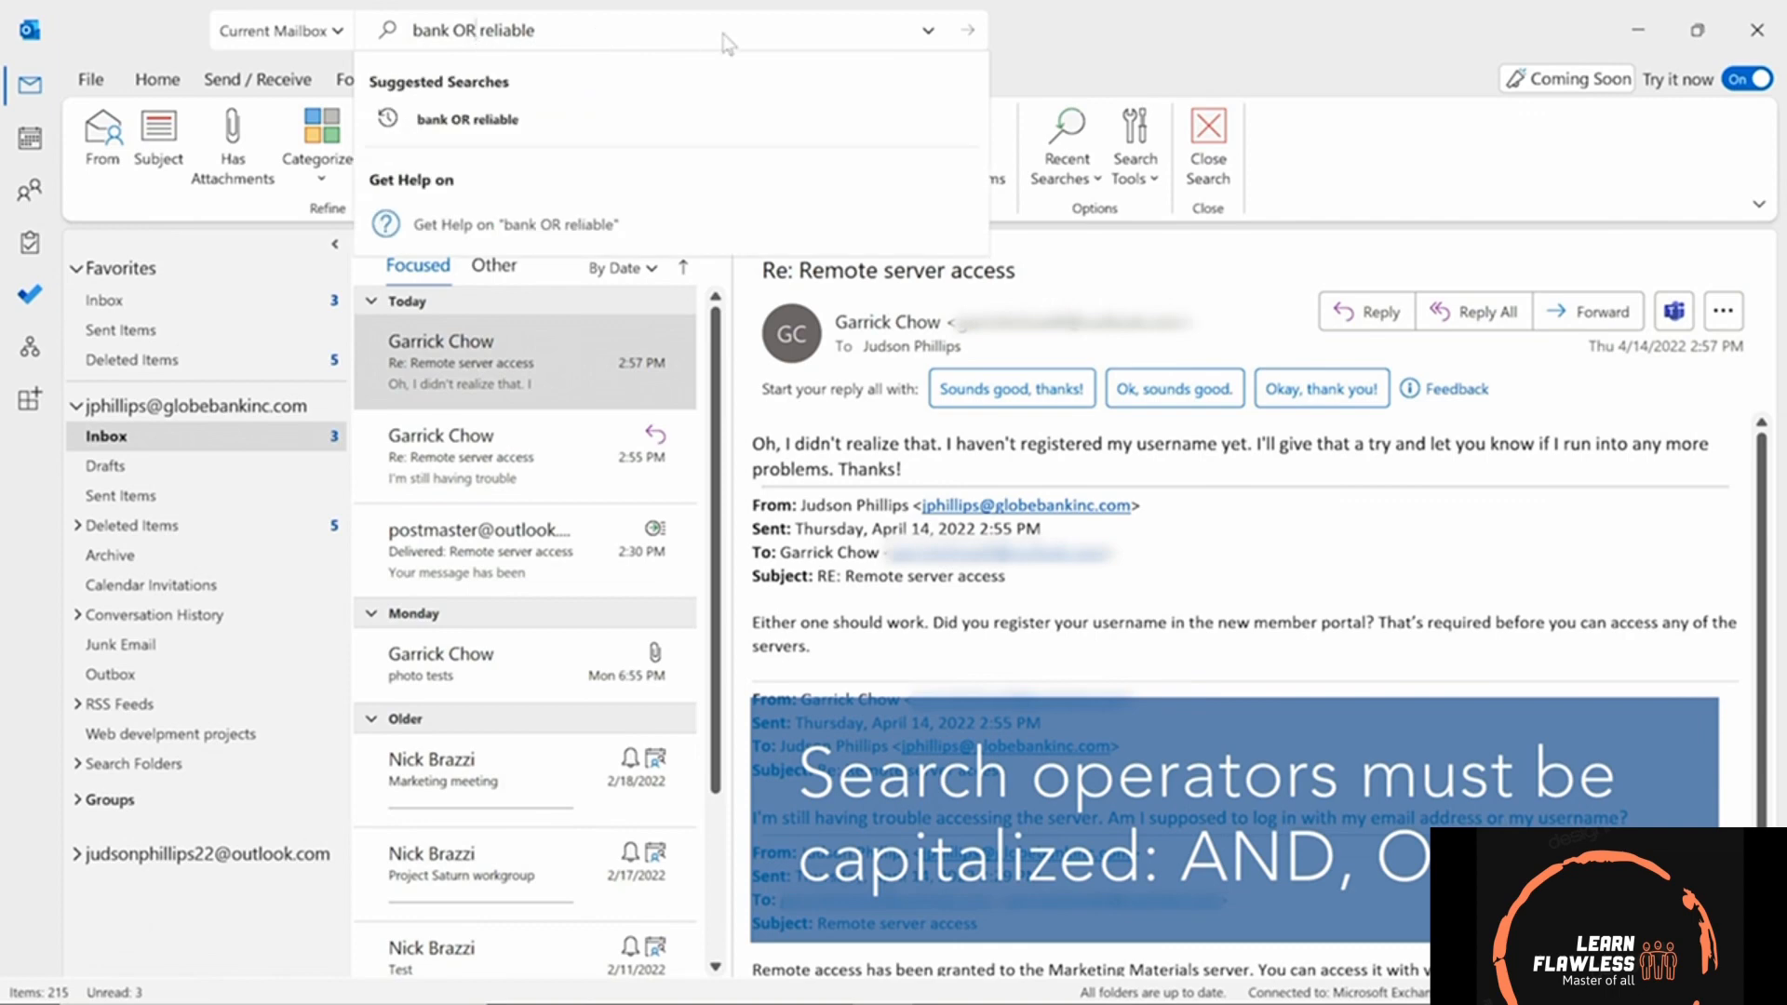
key("Return")
- Replace the search operator with NOT and run the query "bank NOT reliable"
double_click(461, 28)
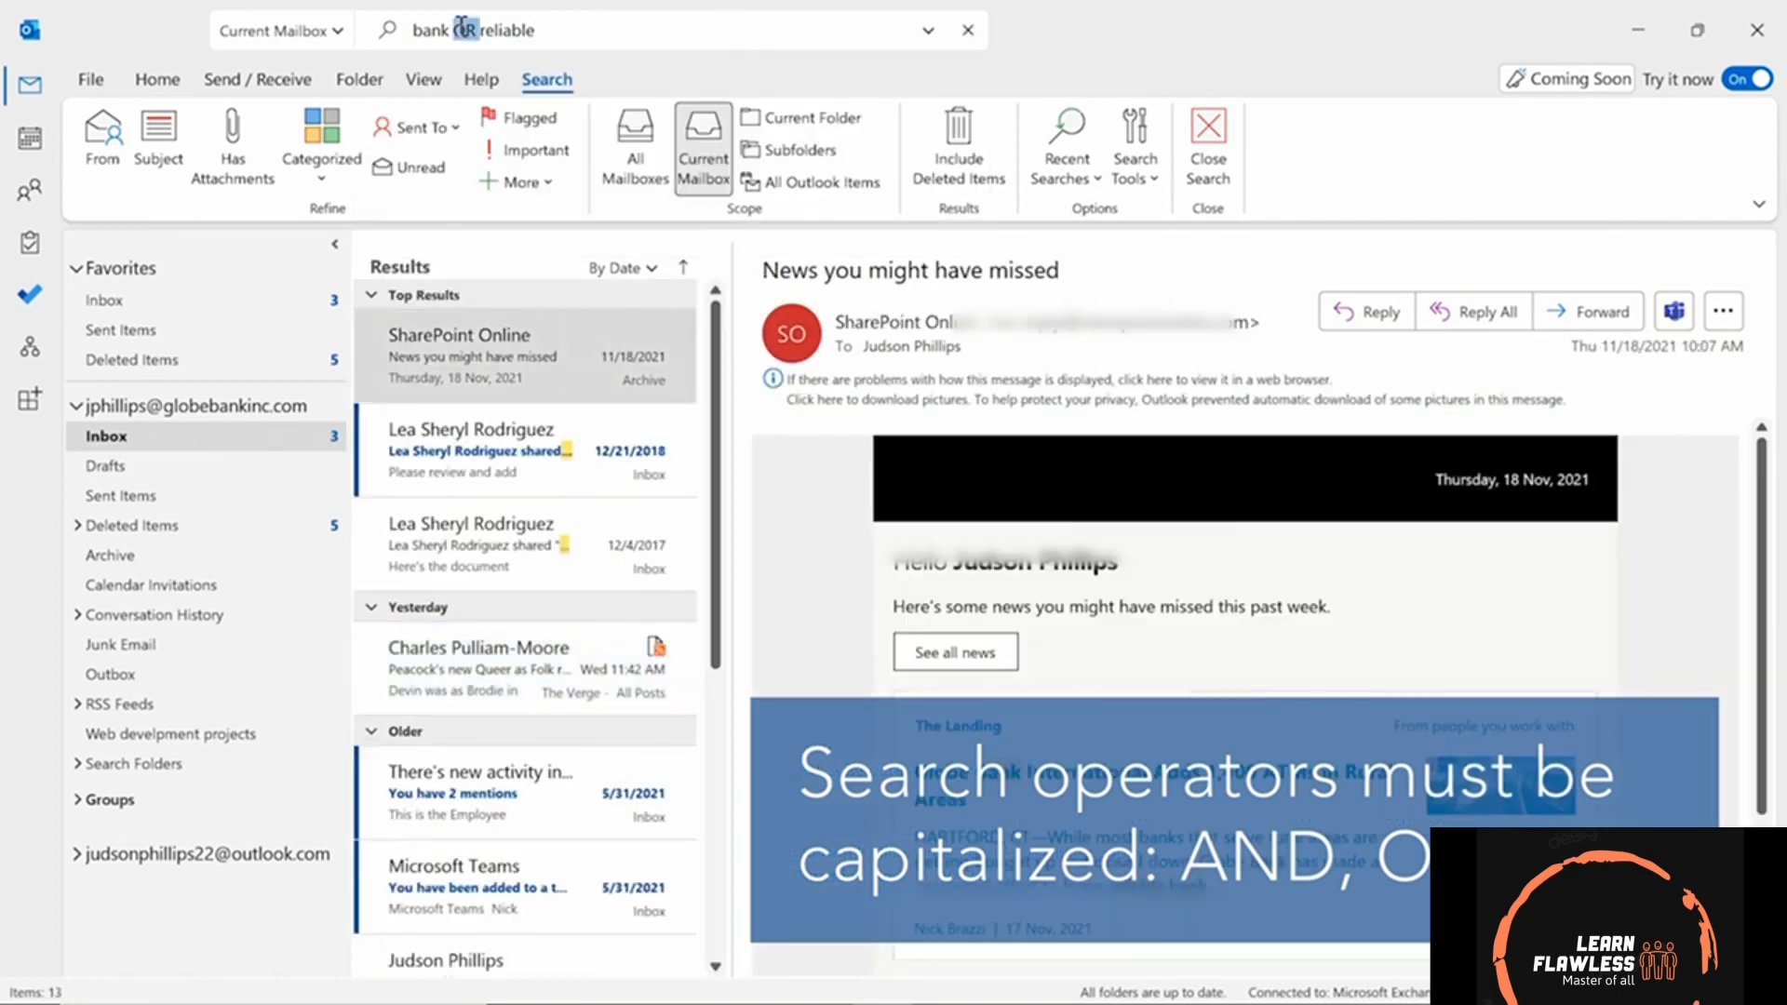
type("NOT")
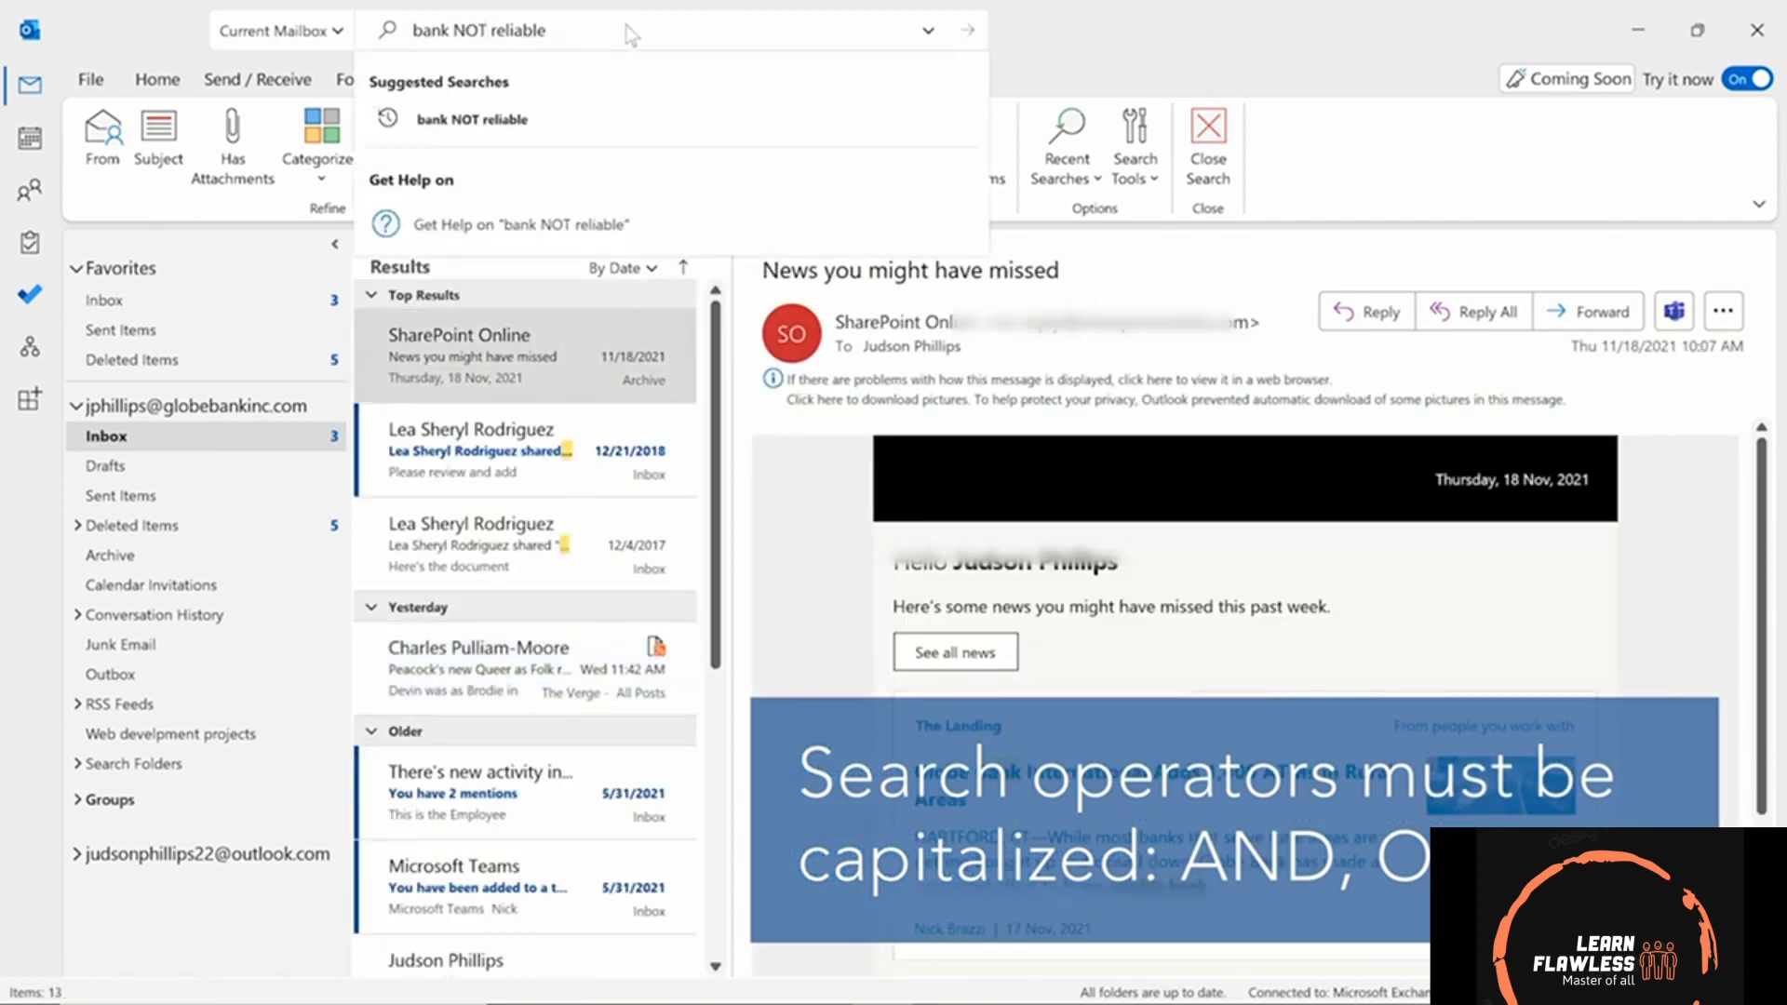
key("Return")
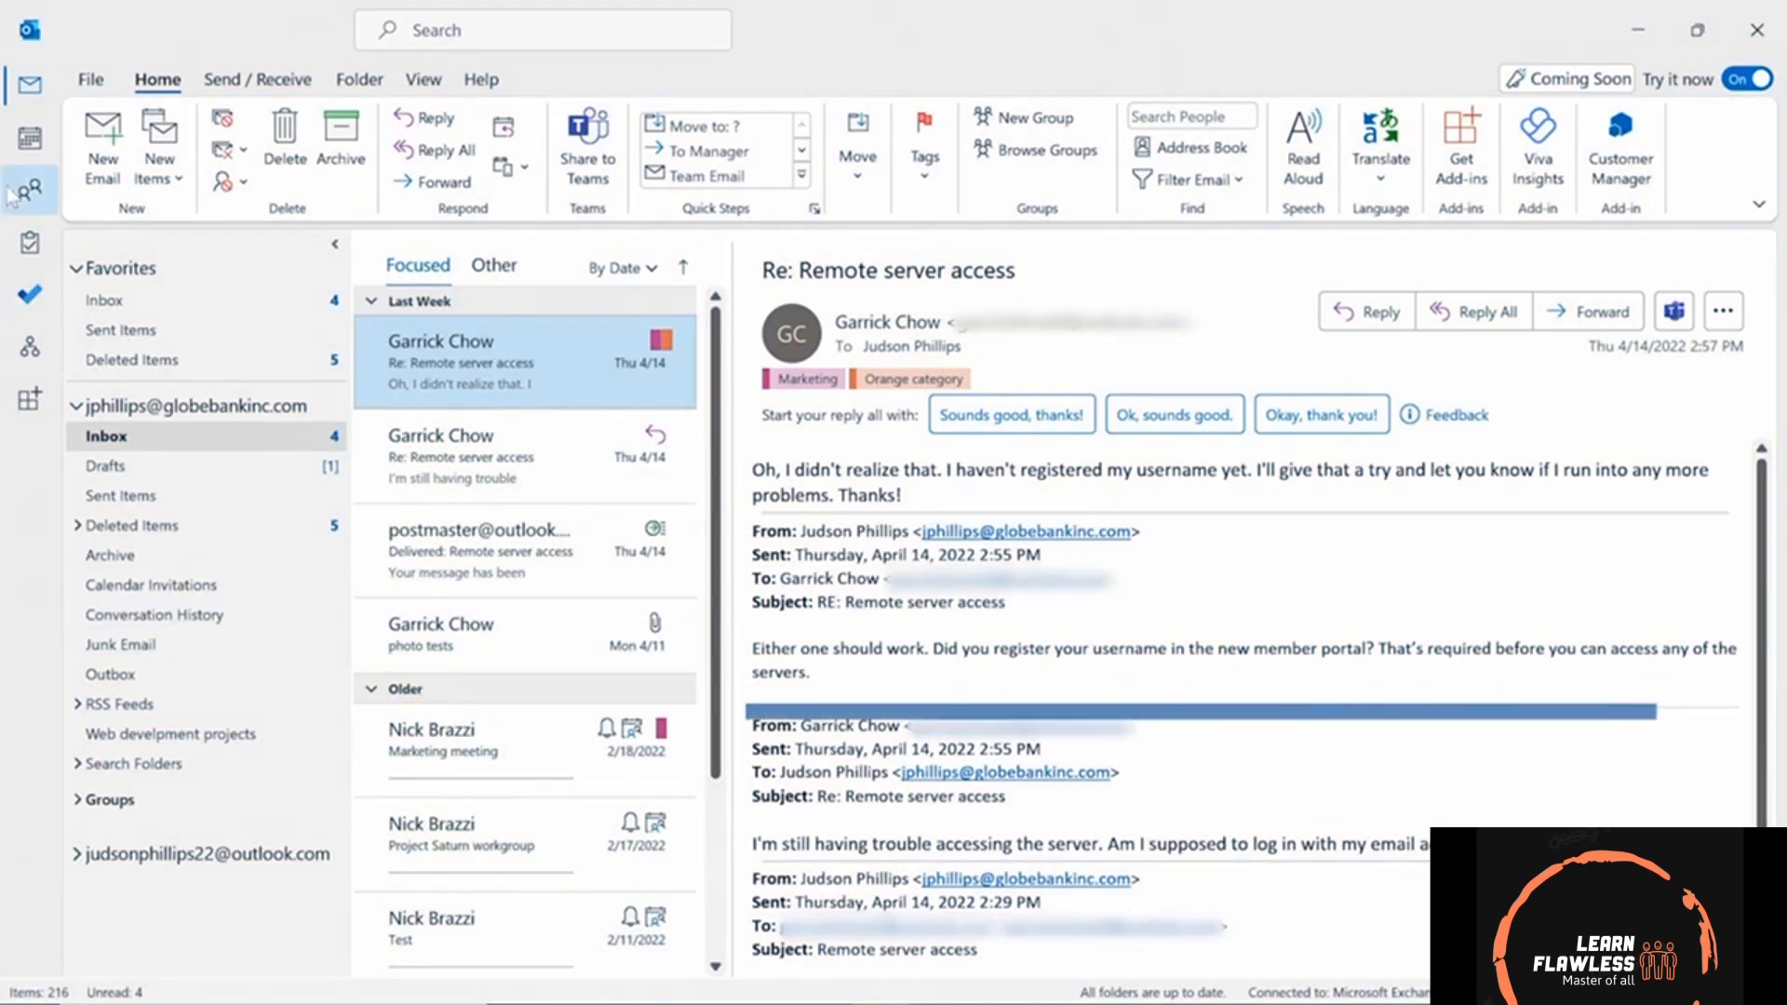
- Go to the People section and start a new contact group named "Graphic Designers"
left_click(28, 193)
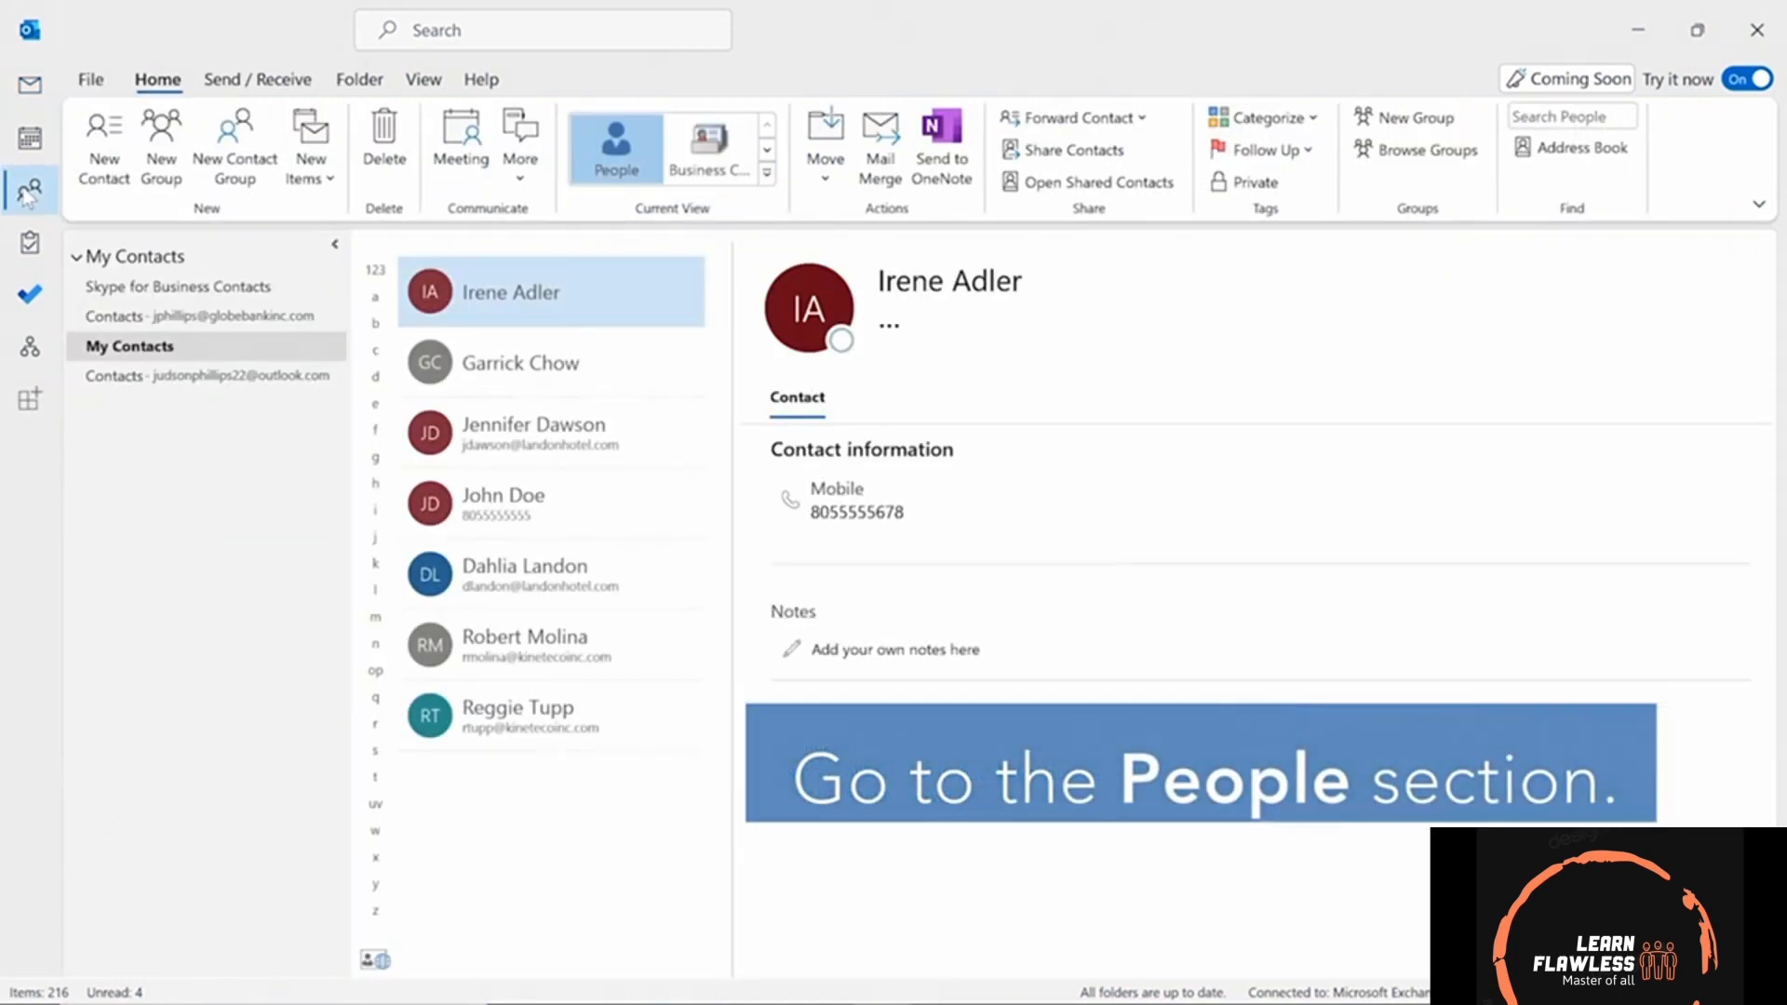
left_click(257, 170)
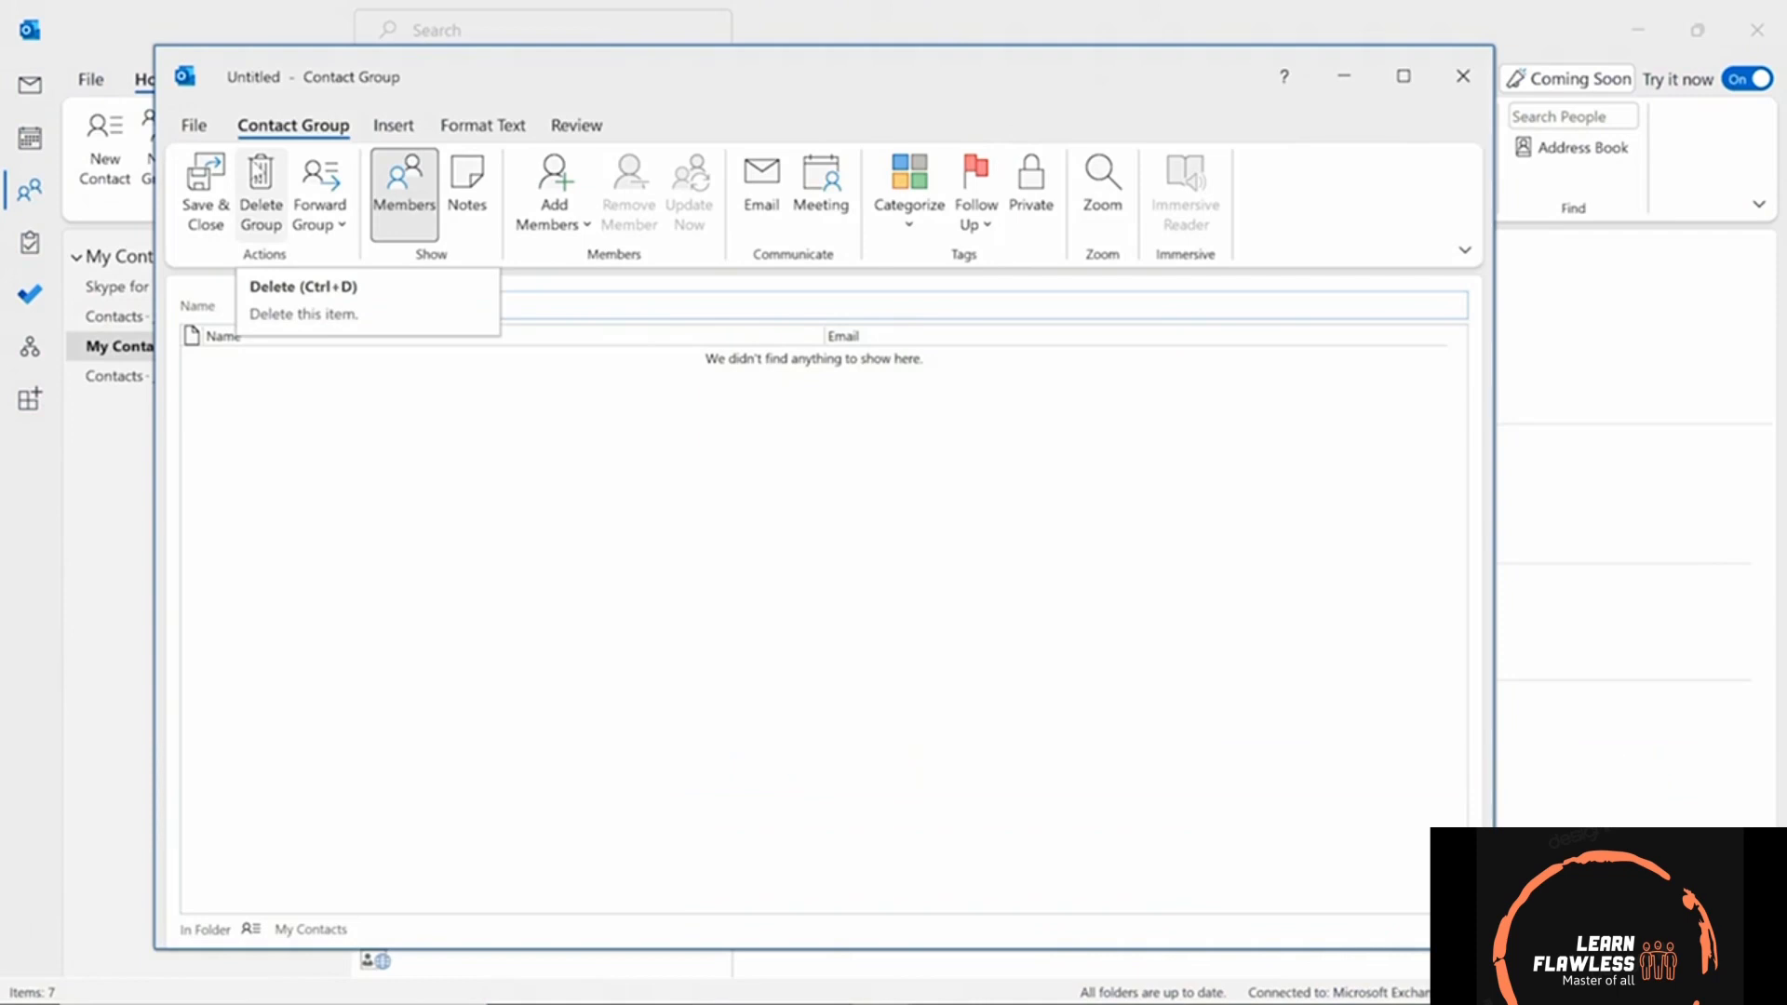
left_click(335, 300)
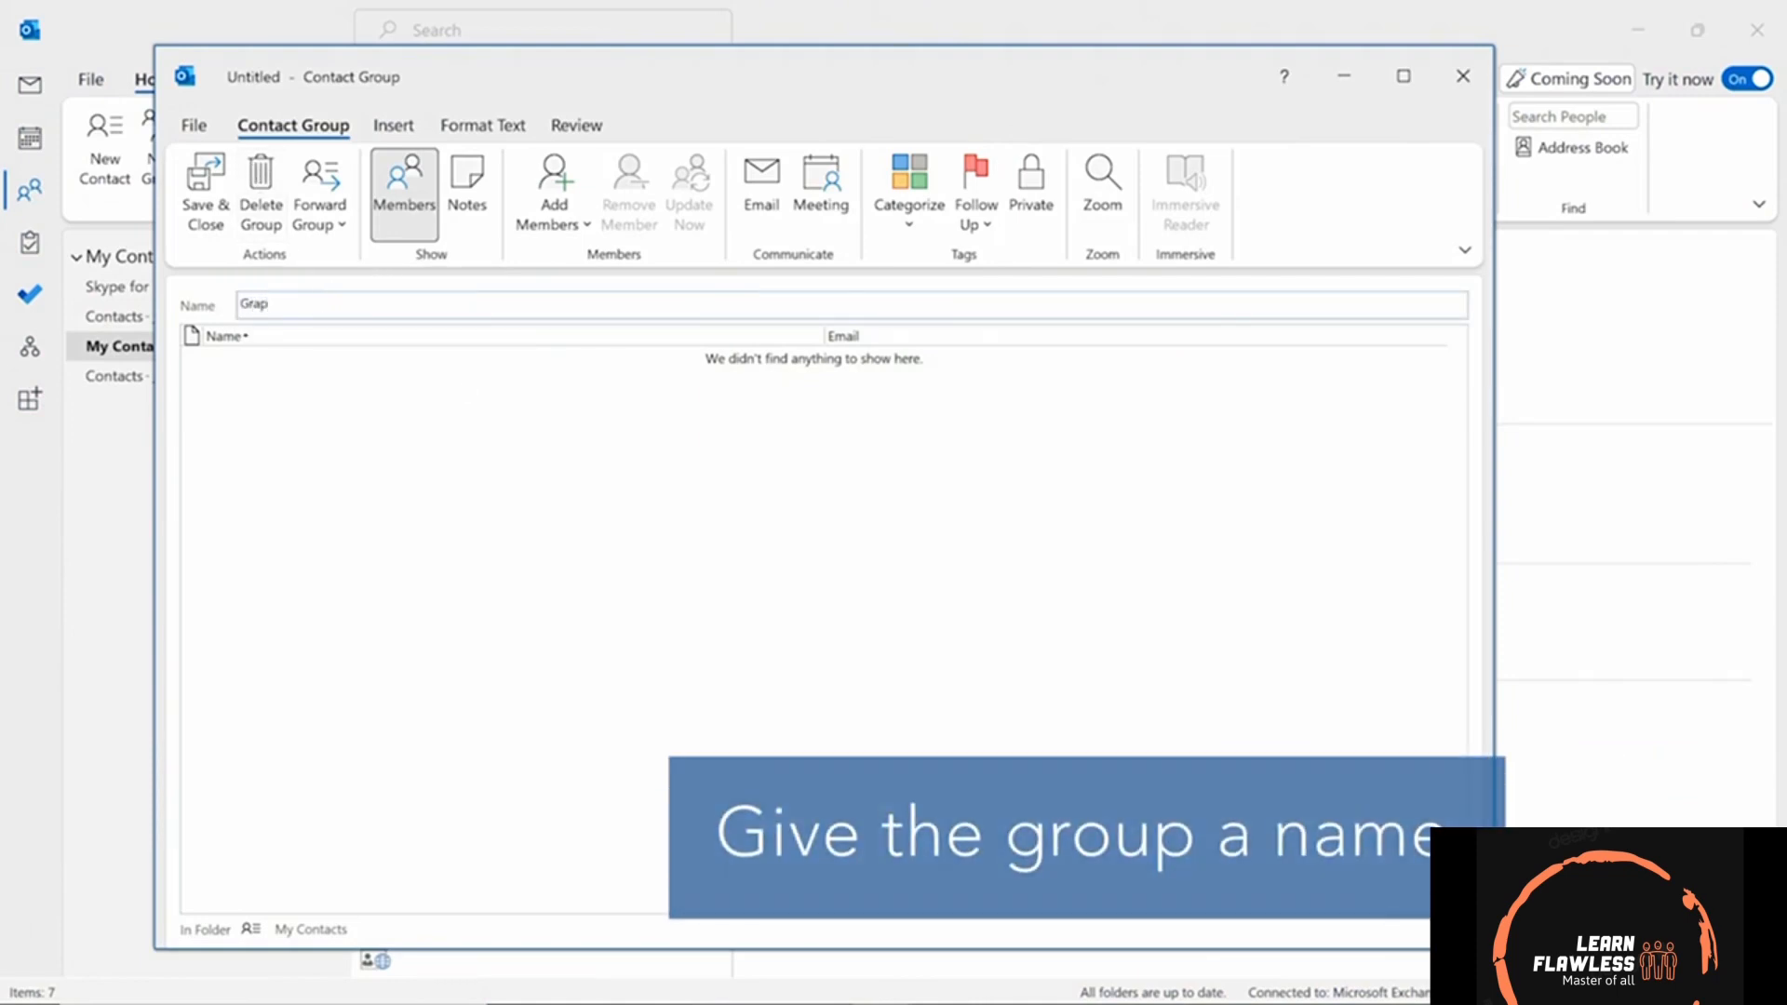
type("Graphic Designer")
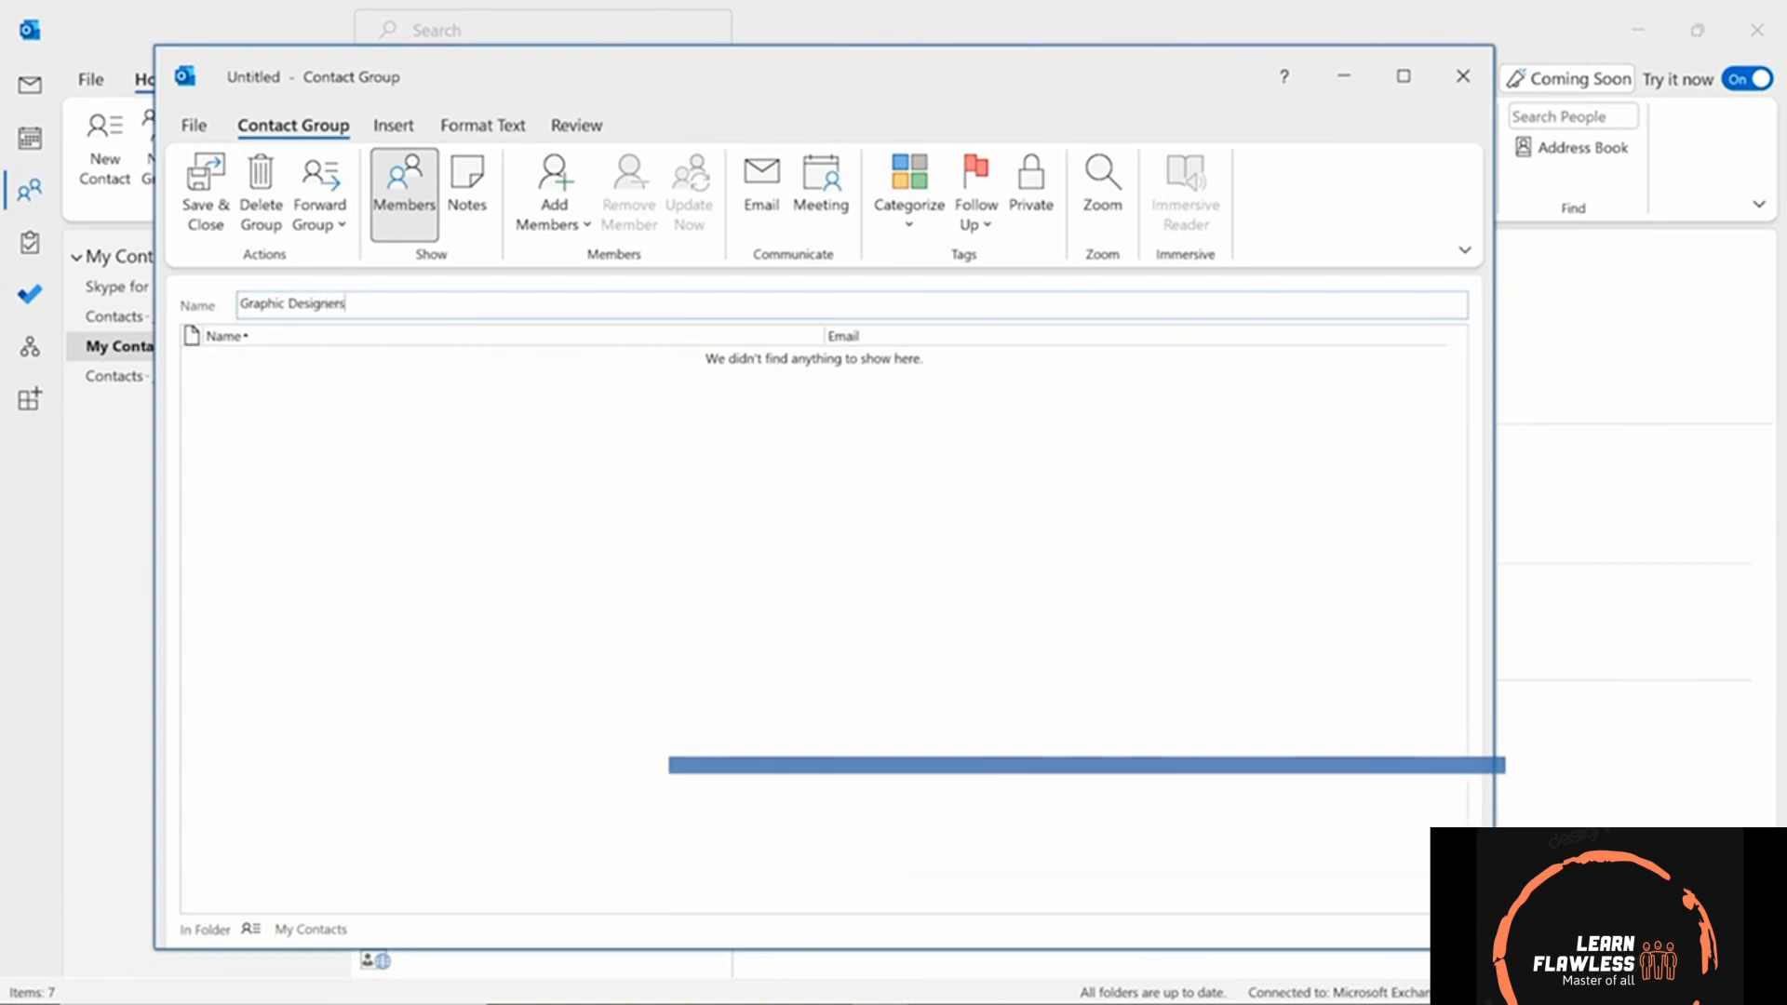
type("s")
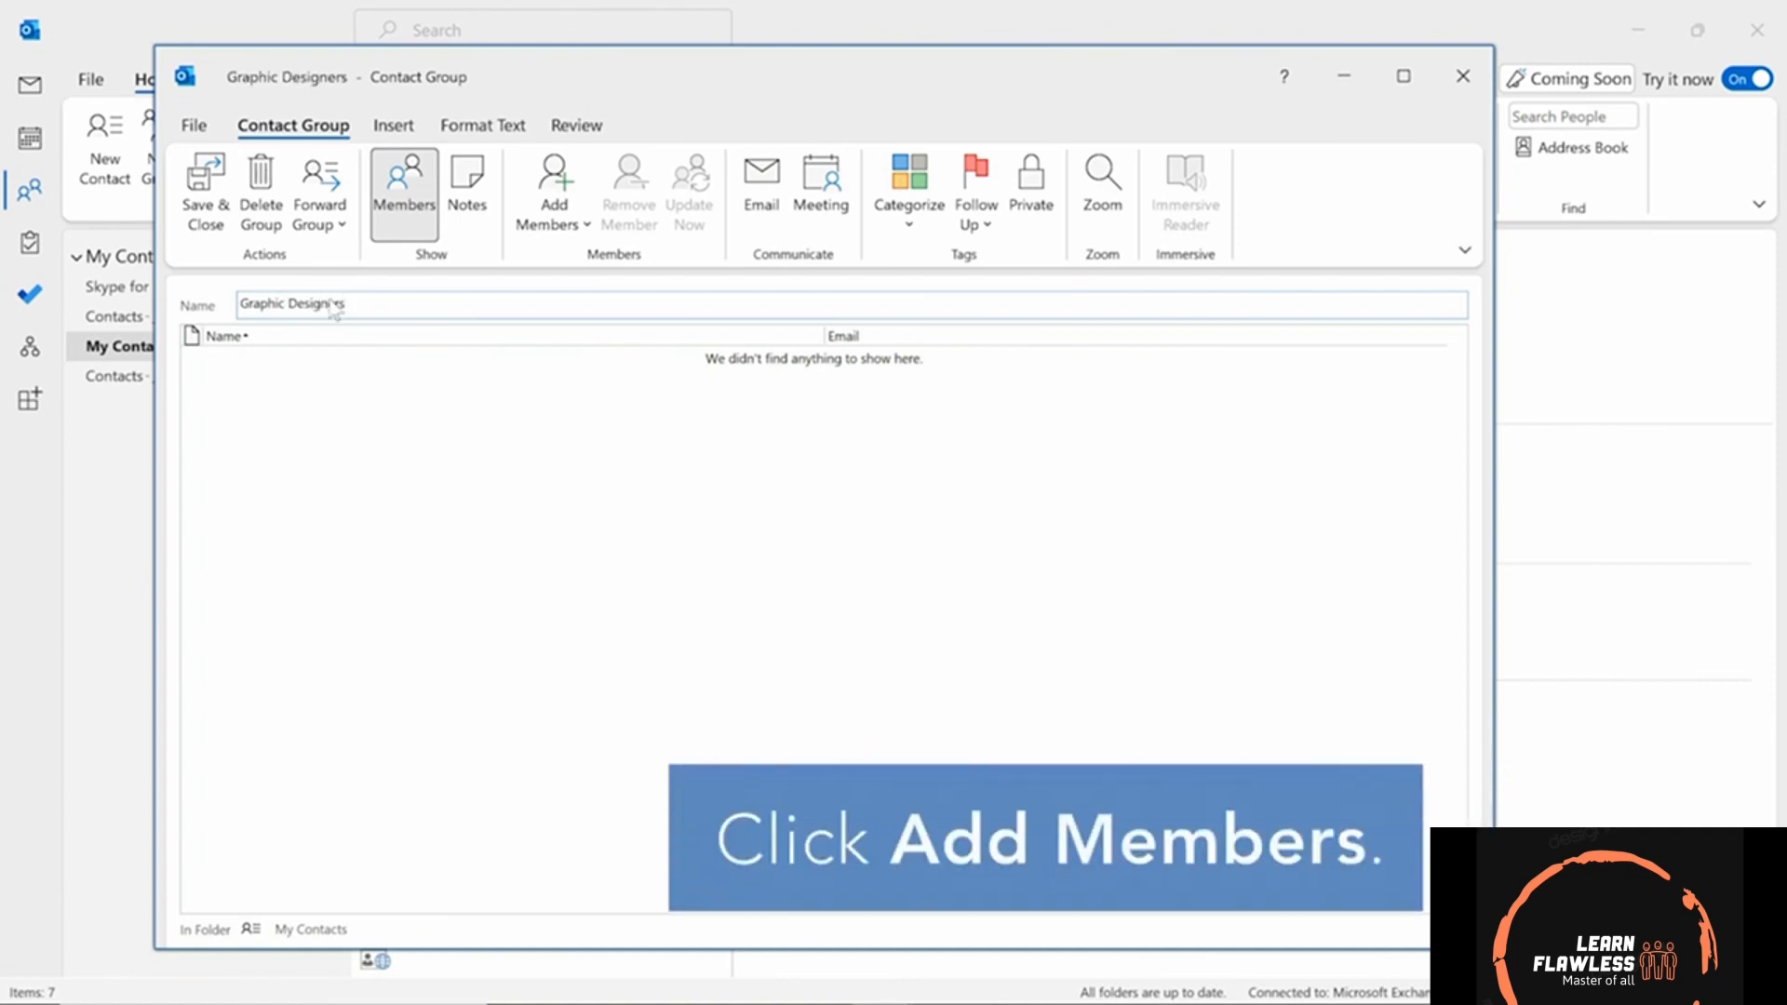
- Add three people from the Outlook contacts as members of the Graphic Designers contact group
left_click(557, 226)
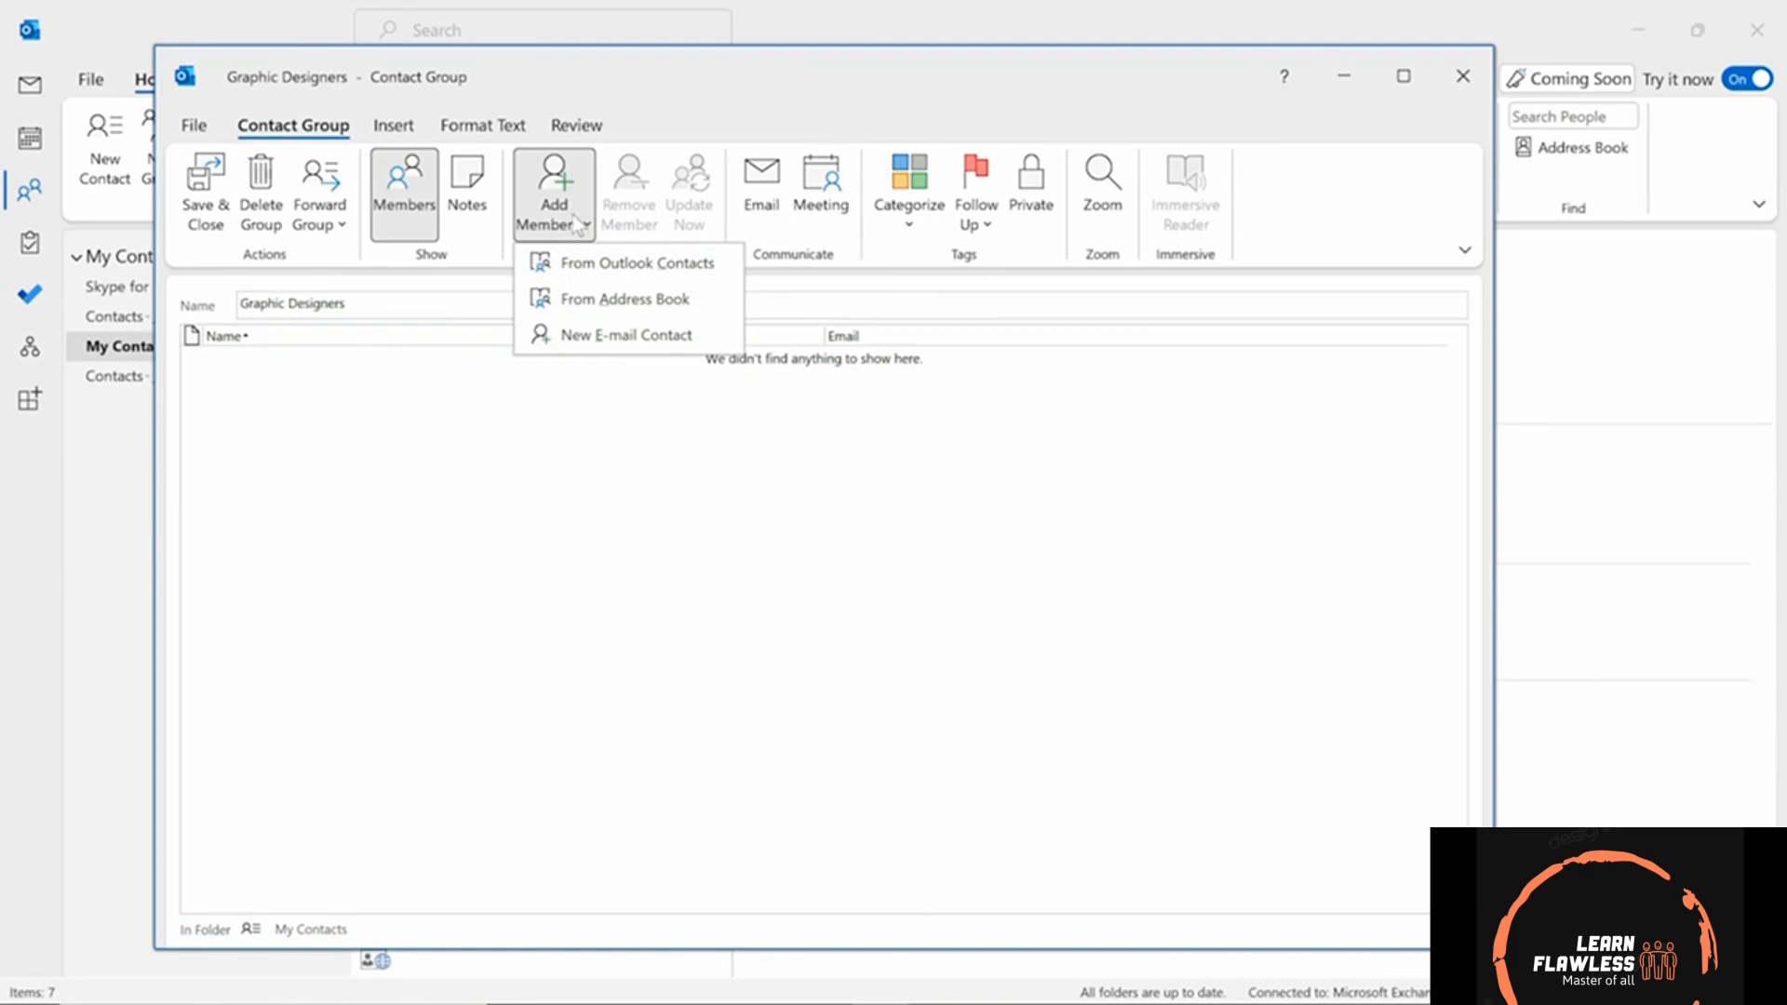
left_click(689, 269)
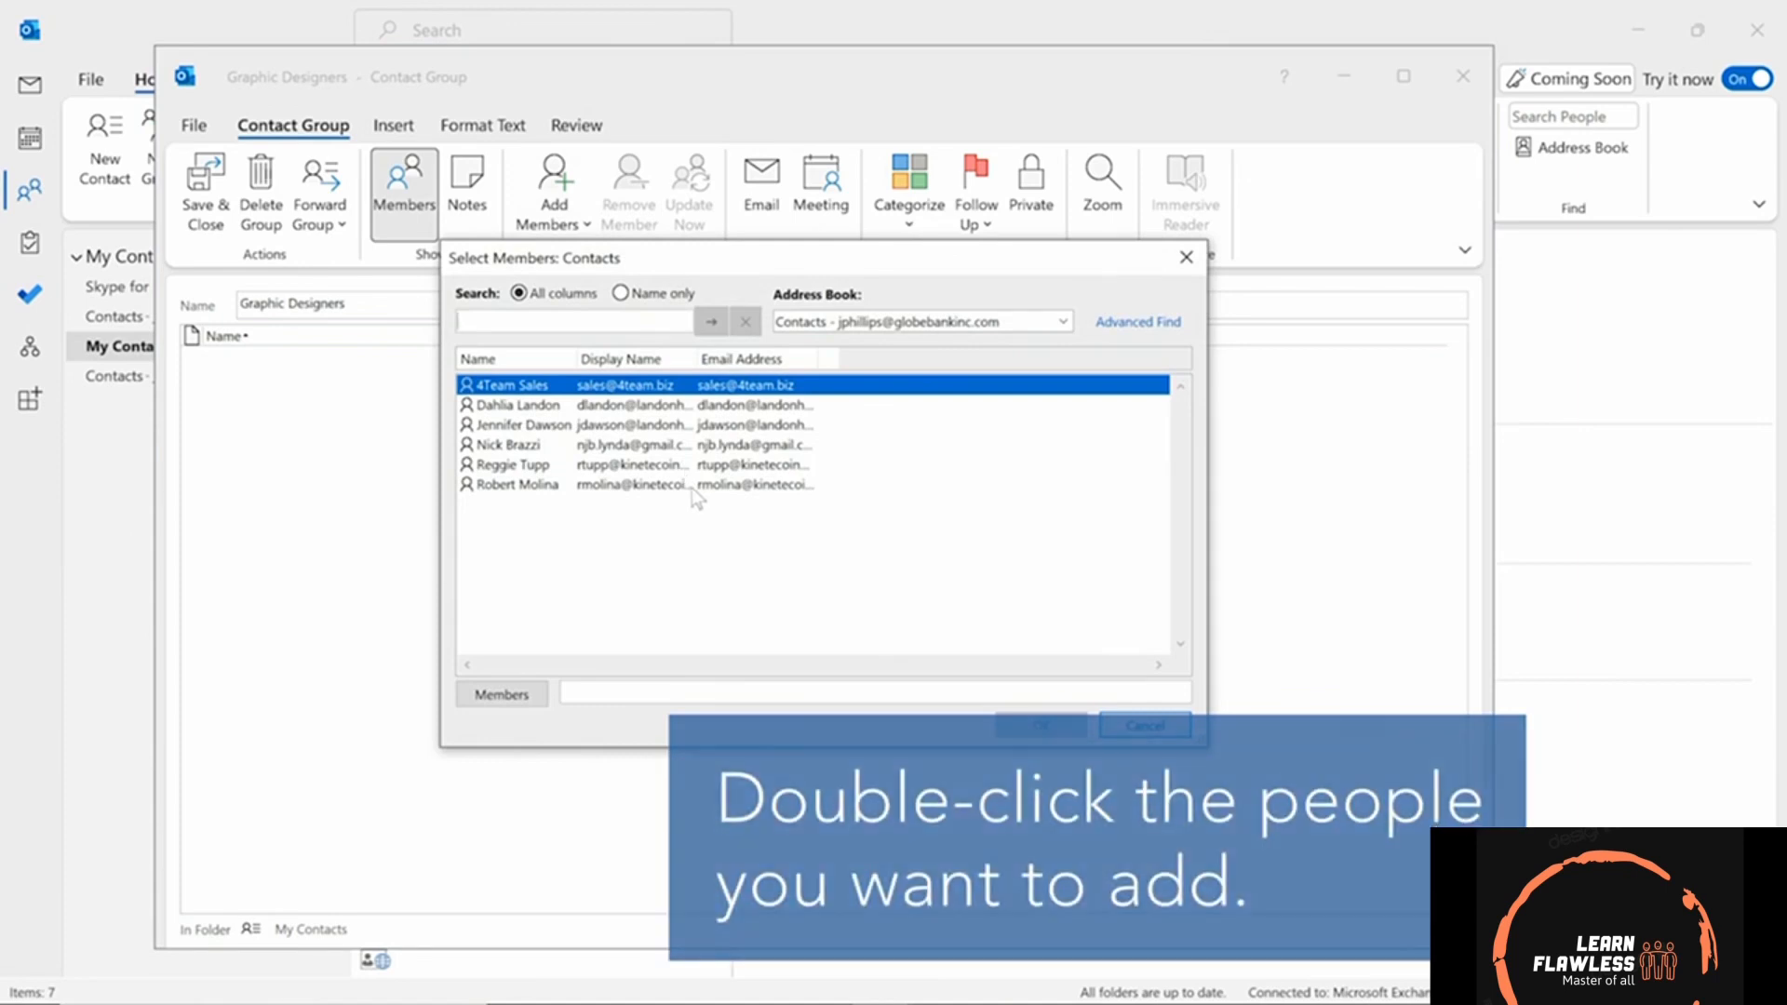
double_click(640, 485)
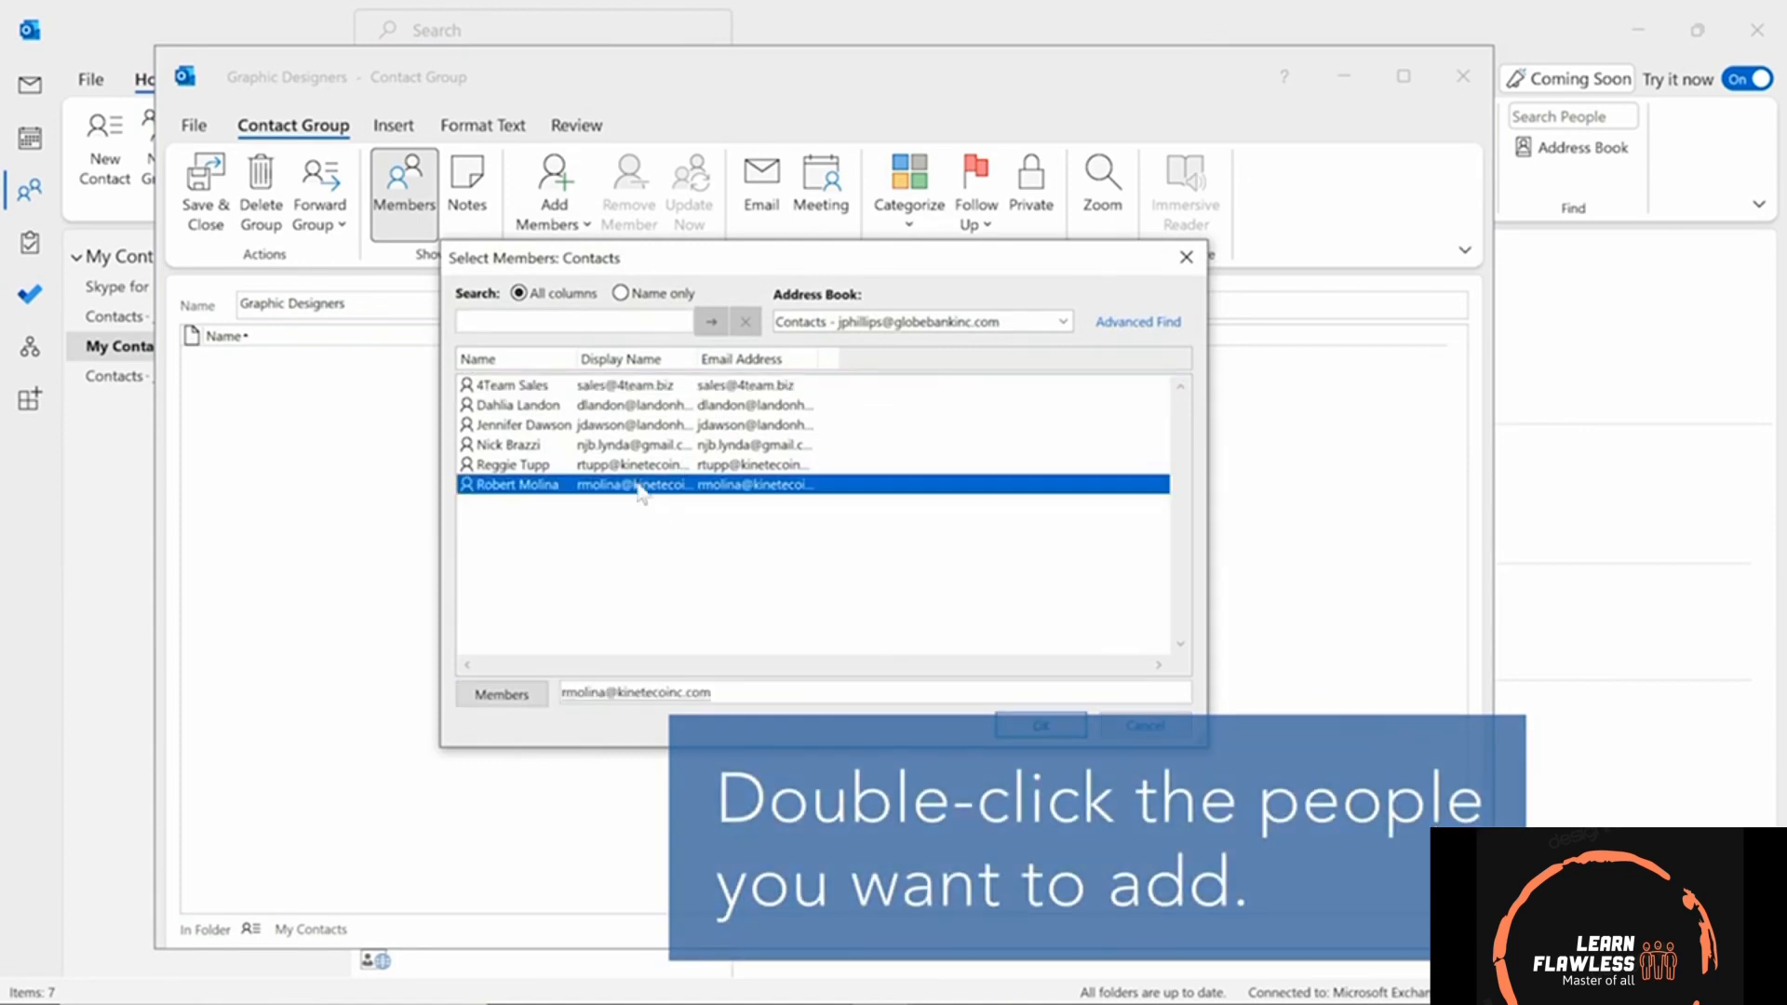
double_click(631, 445)
left_click(584, 425)
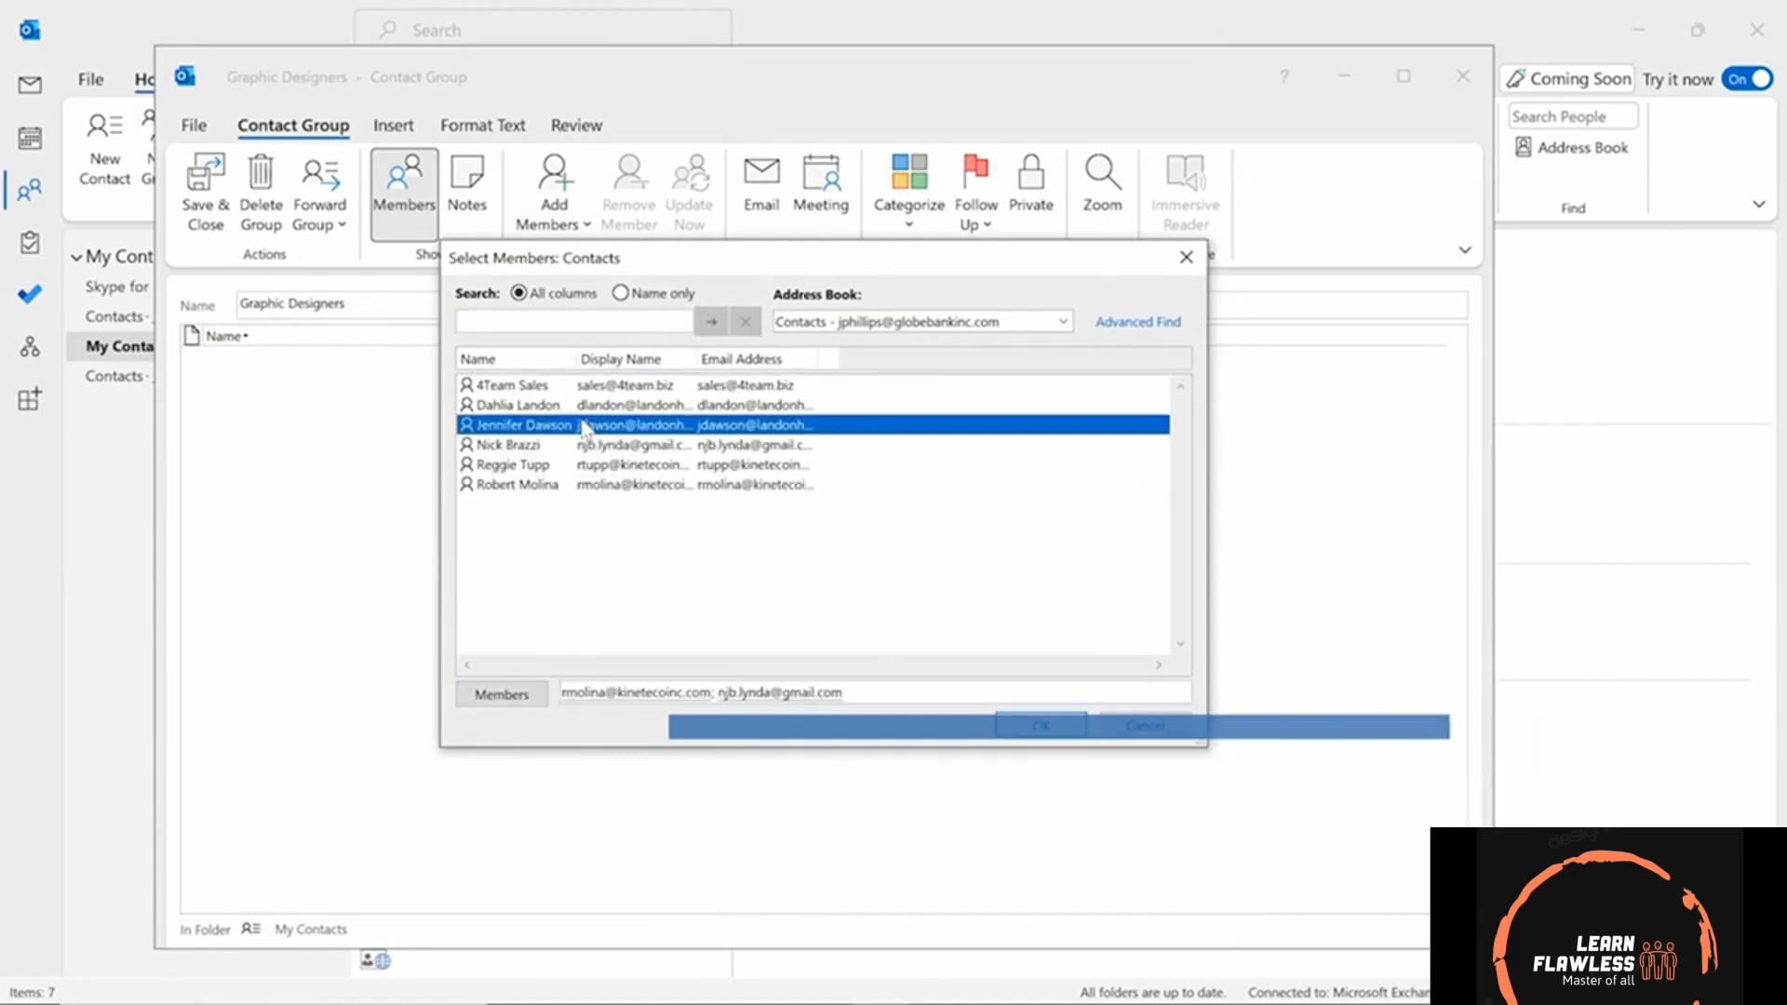
double_click(585, 426)
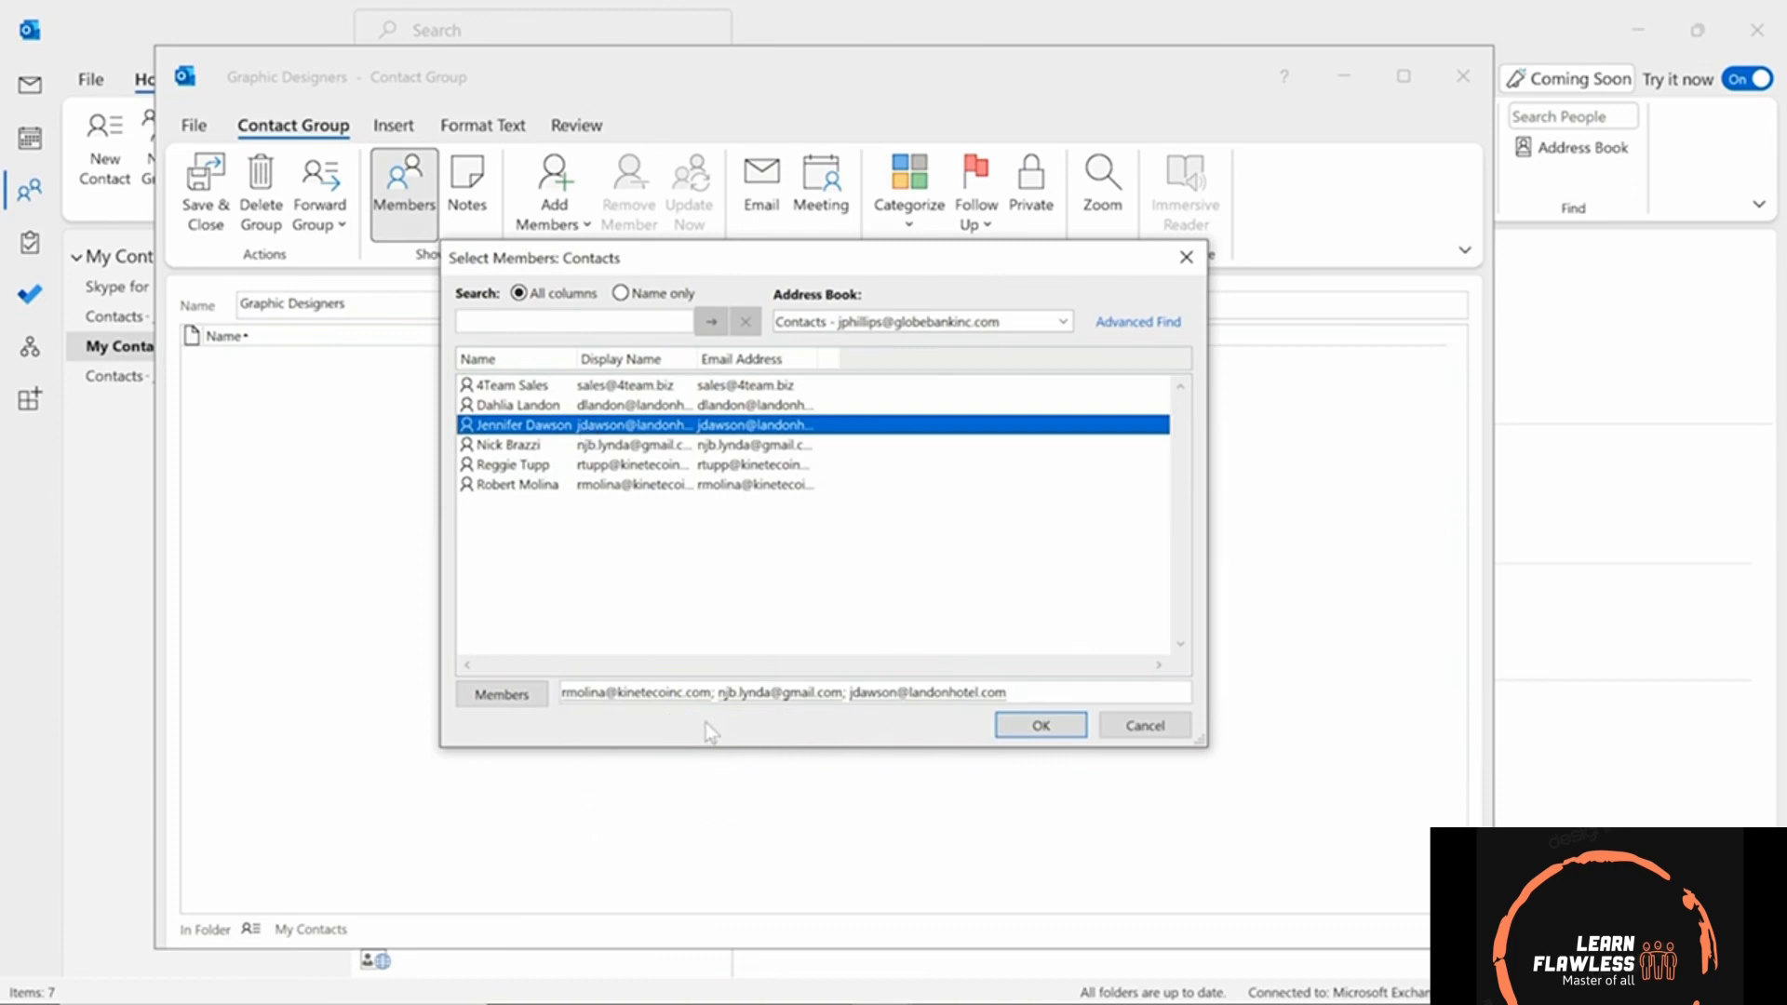
left_click(1040, 726)
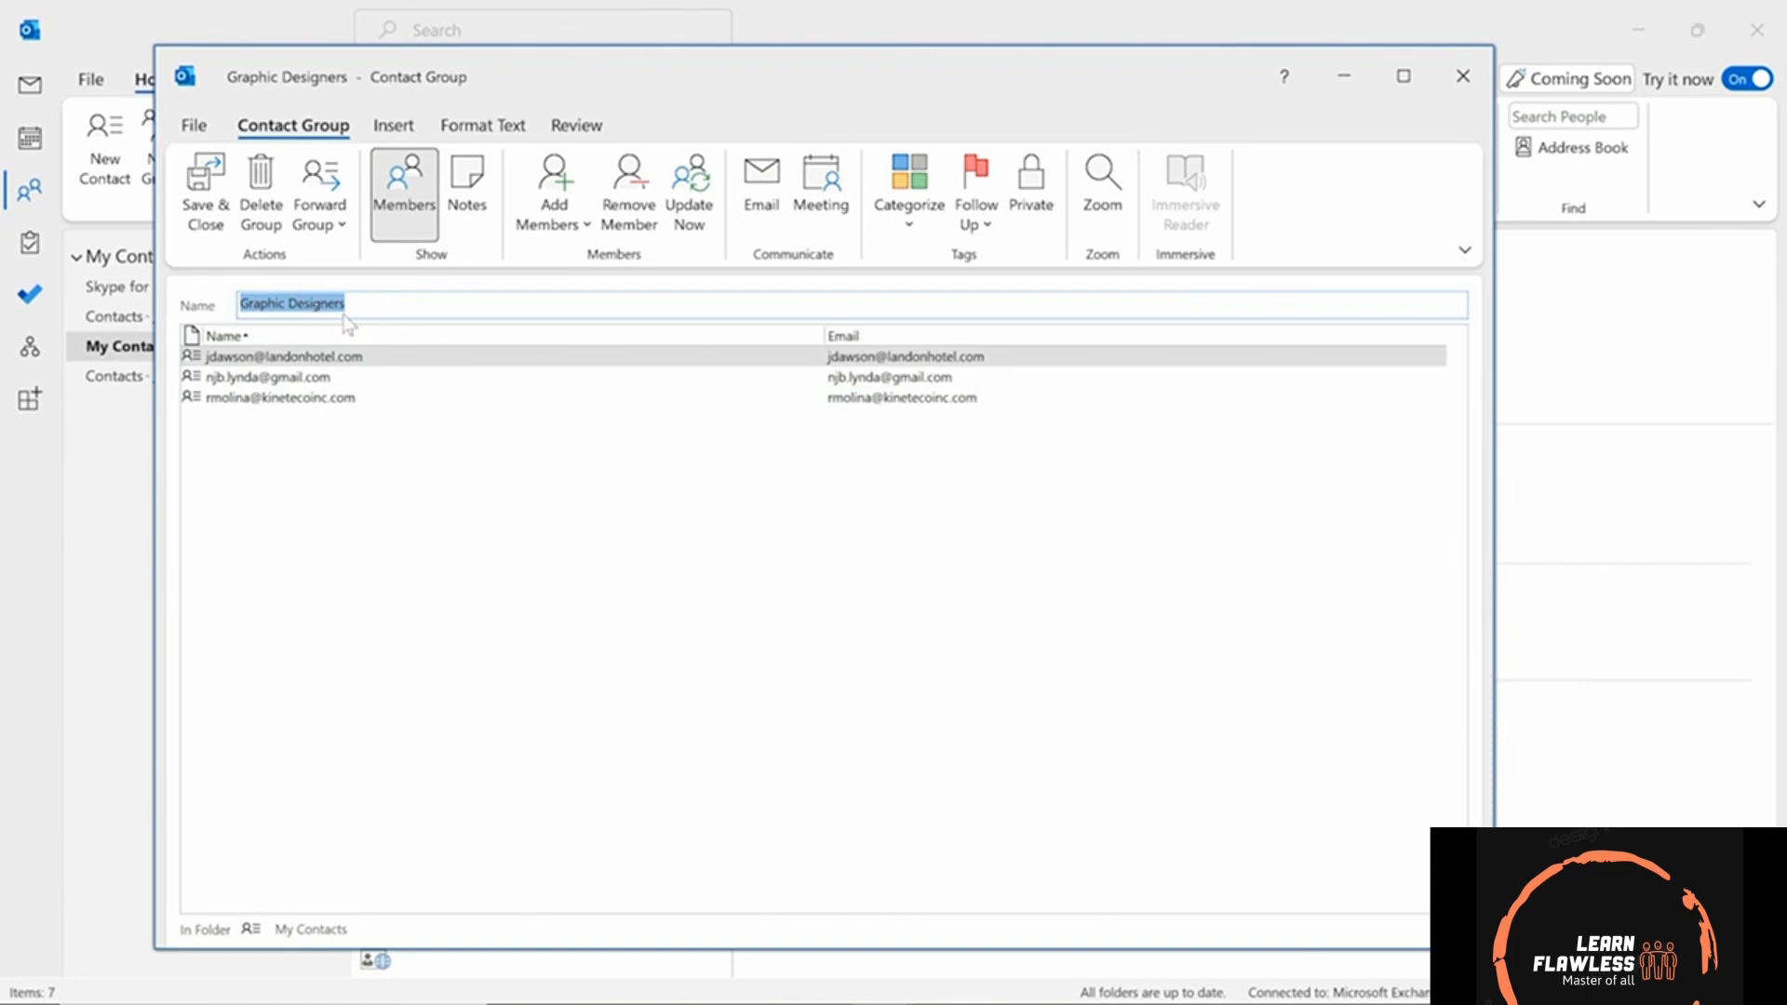
- Save and close the Graphic Designers contact group and start an email addressed to it from the contact list
left_click(211, 196)
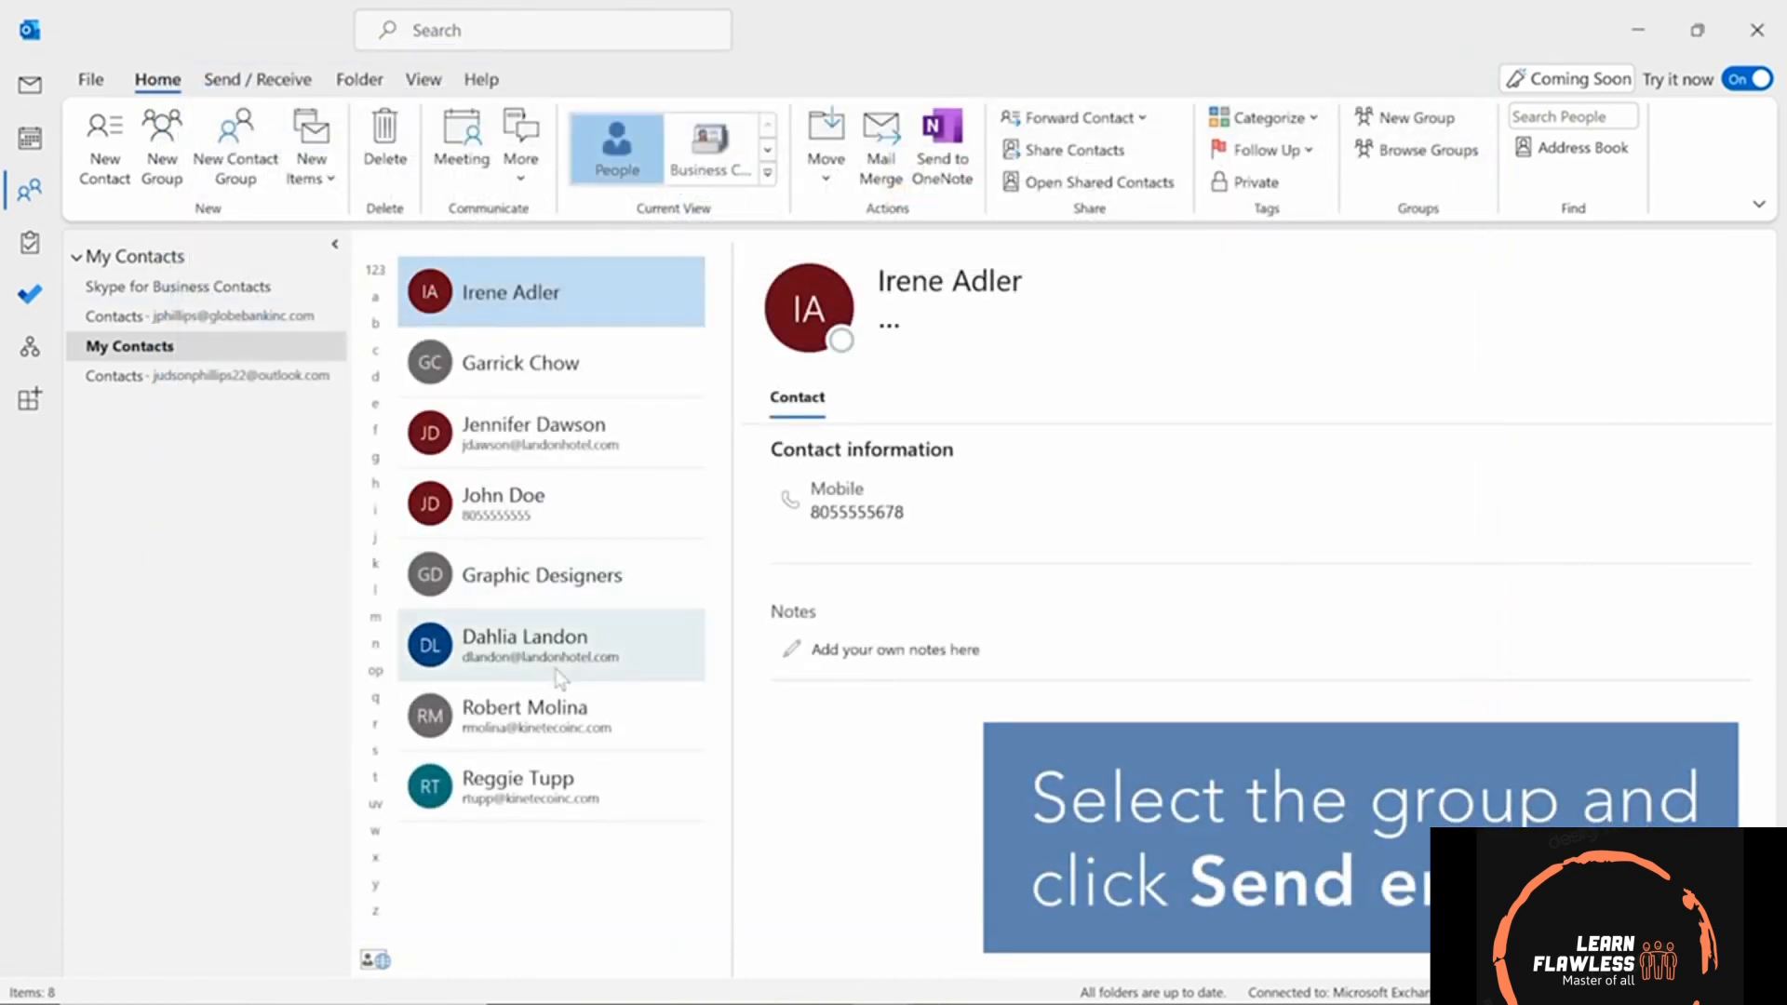
left_click(578, 568)
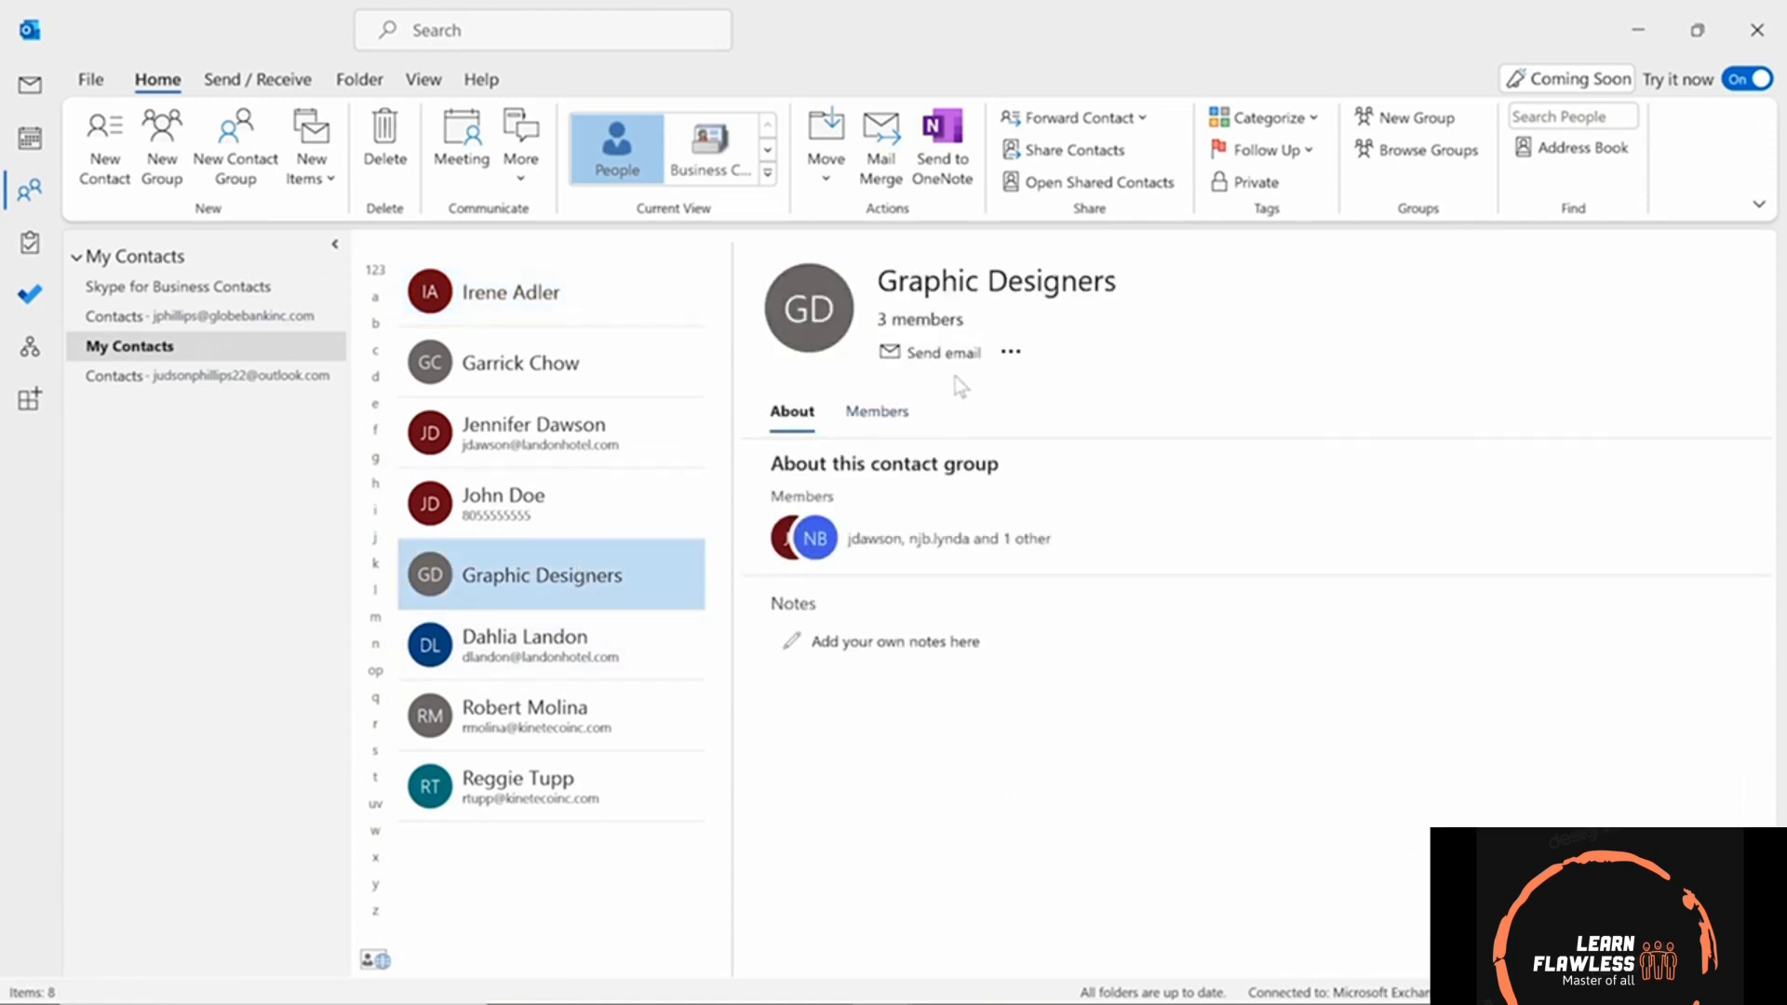
left_click(965, 355)
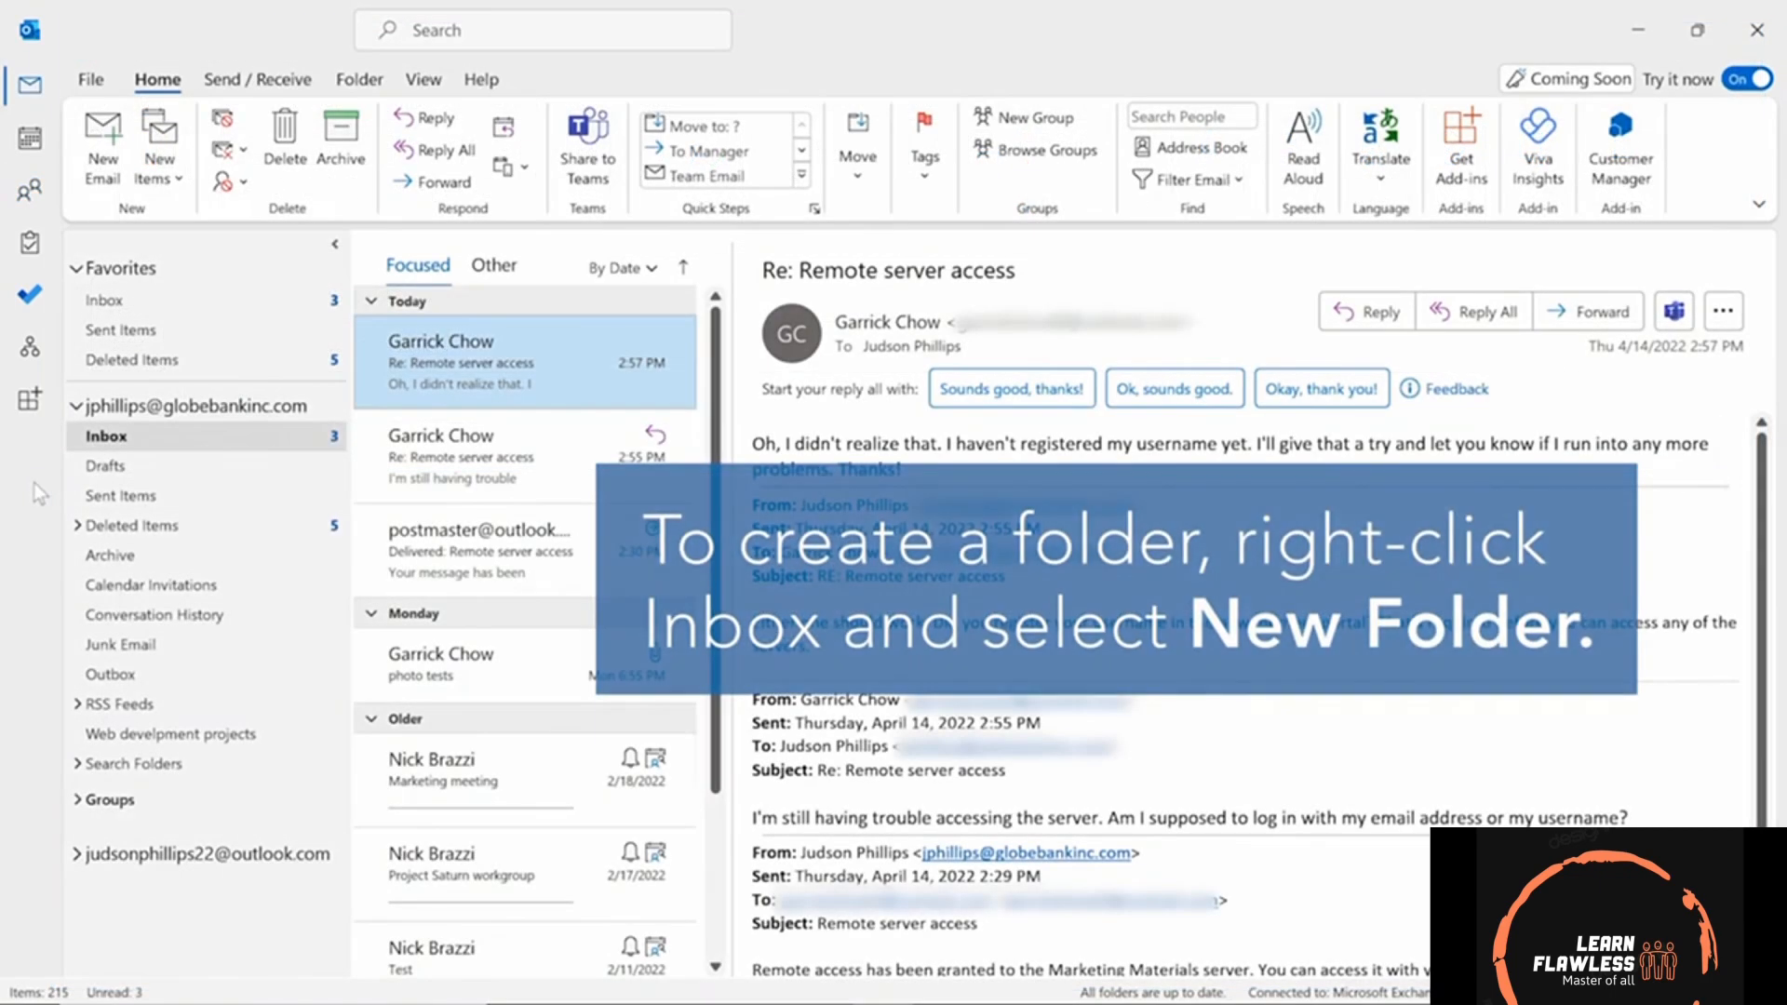
- Create a new mail folder named "Clients" inside the work account's Inbox
right_click(161, 443)
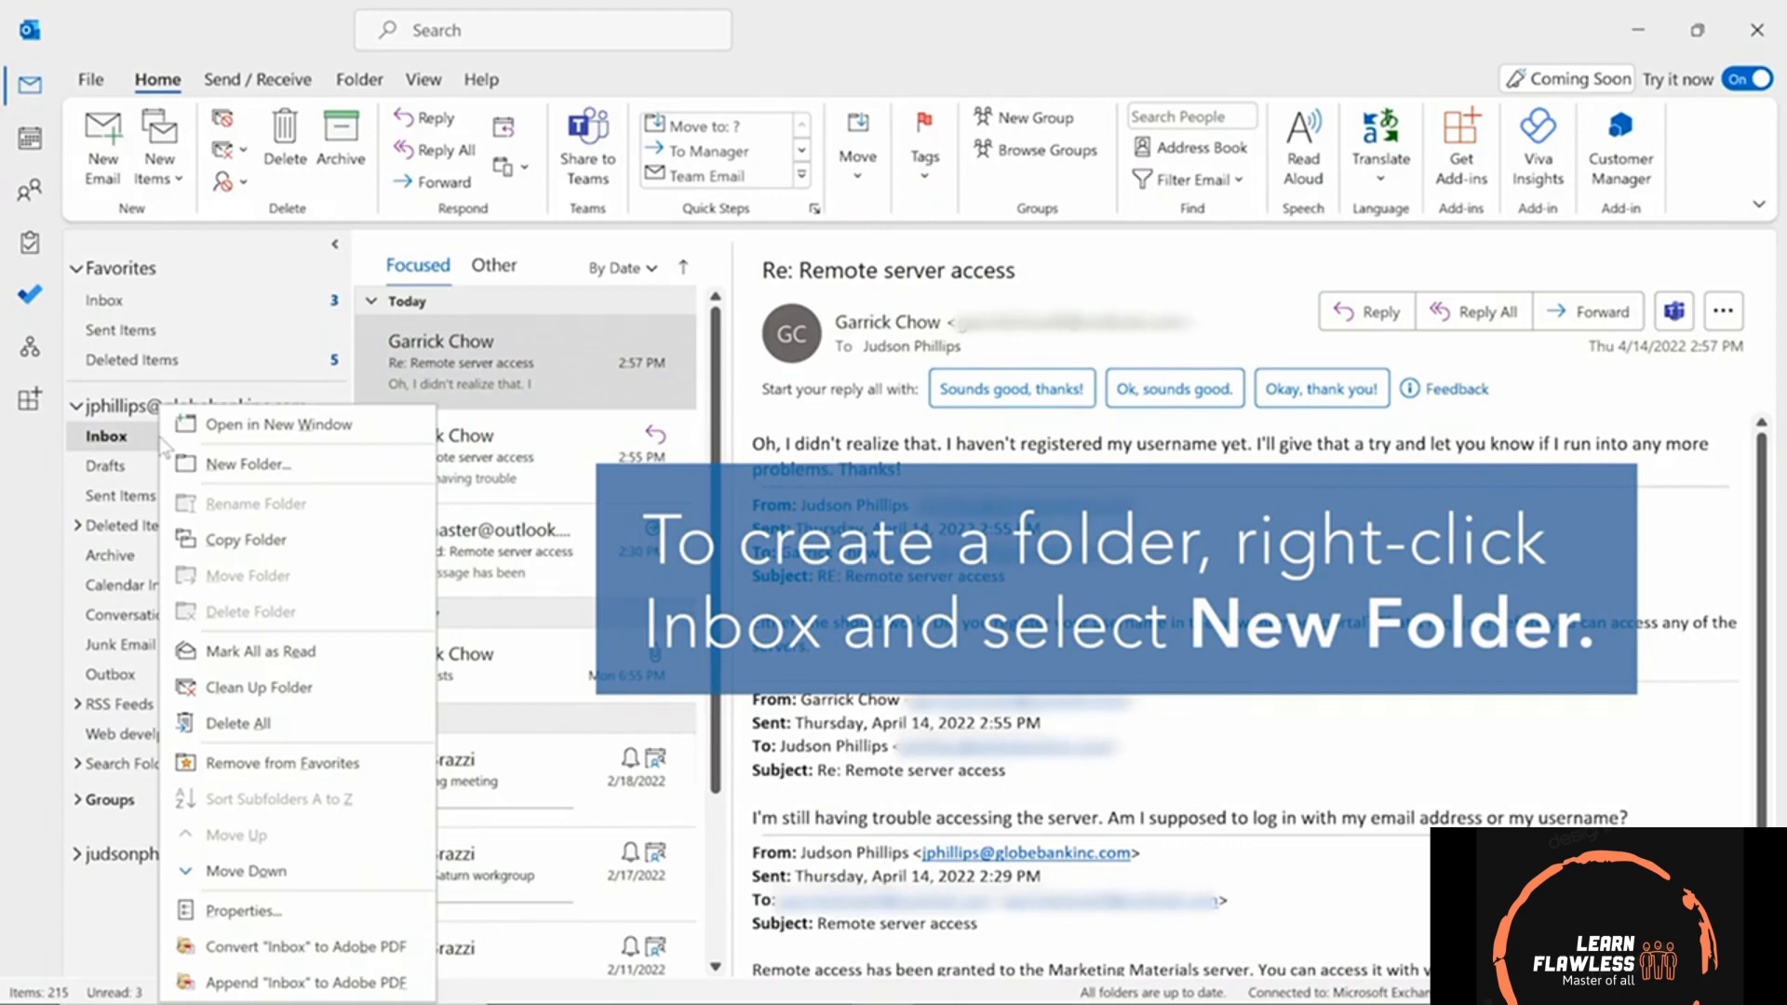
left_click(212, 464)
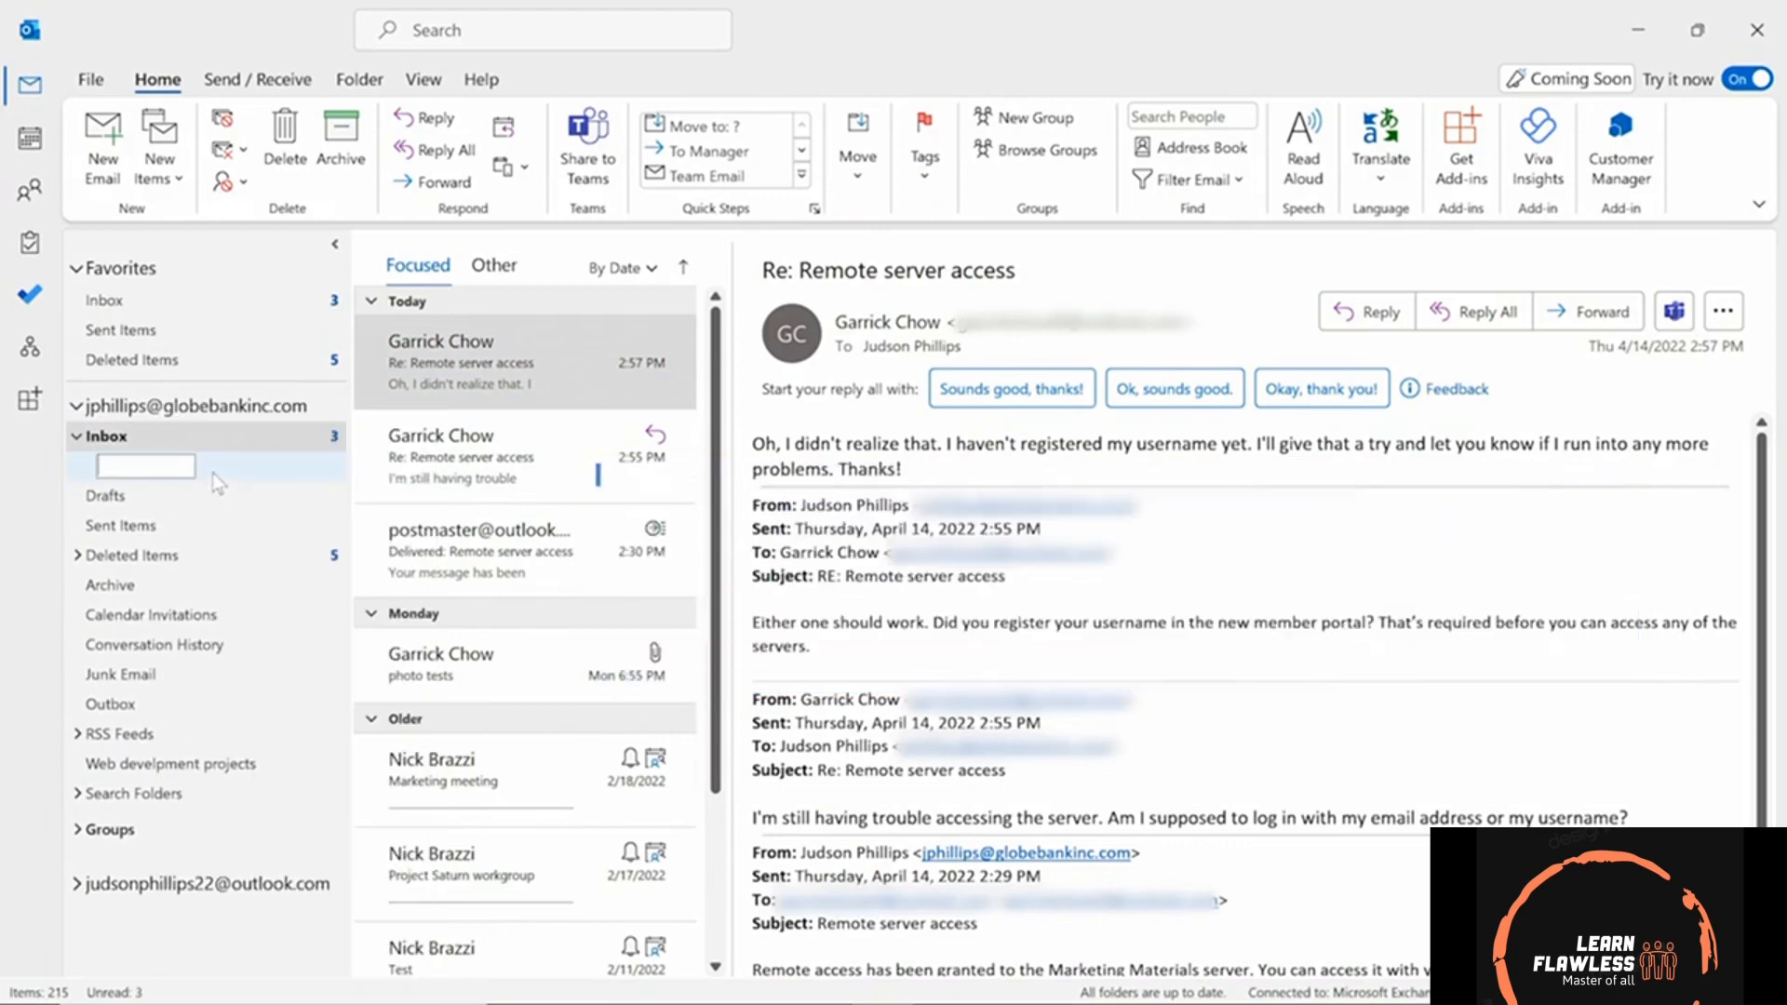
type("Clients")
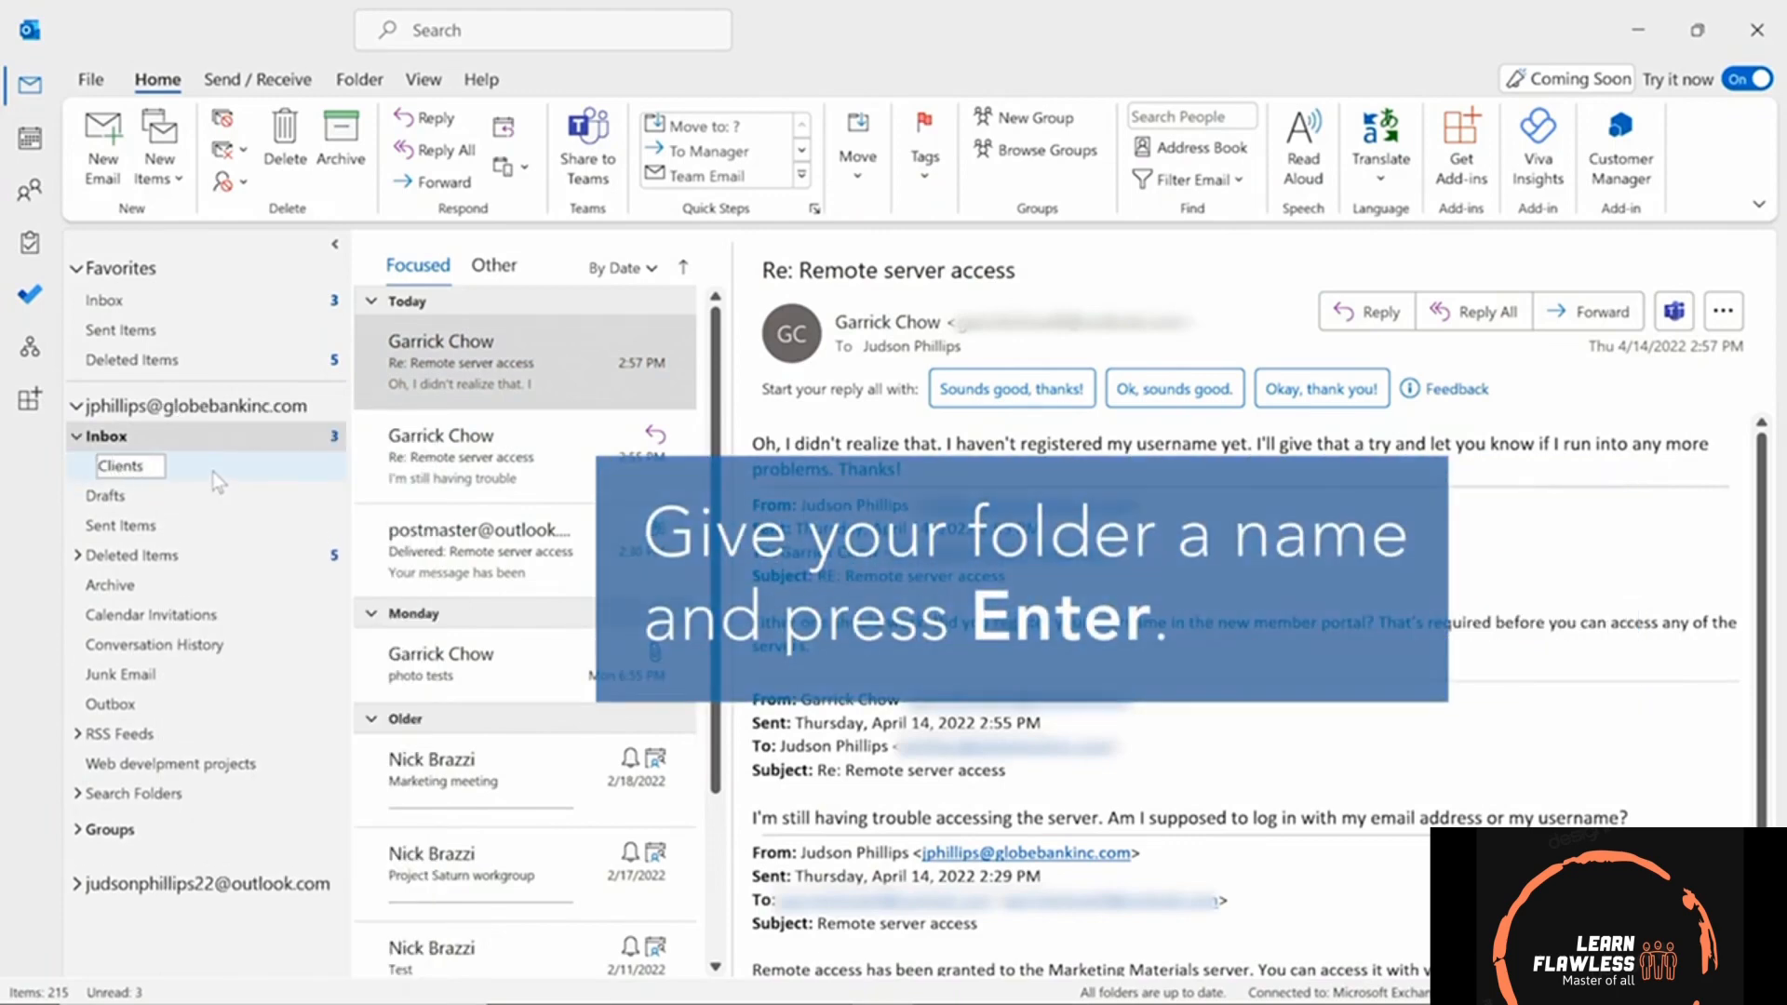
key("Return")
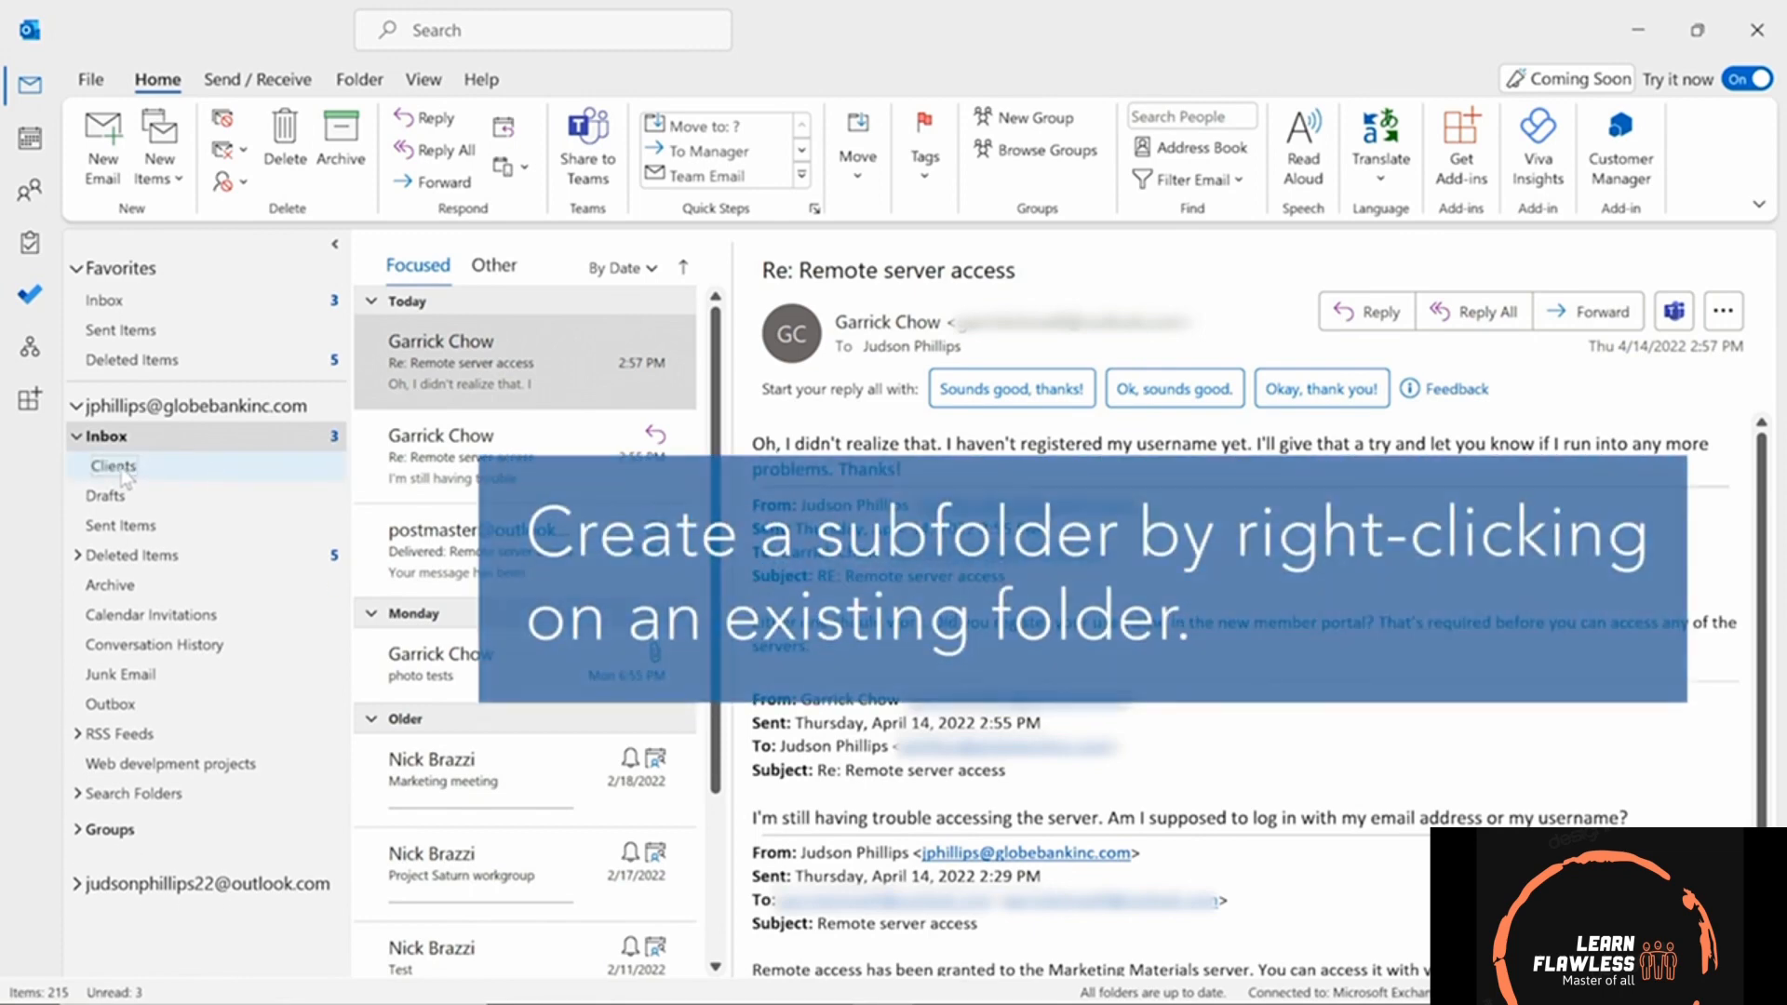
- Create a subfolder named "Northeast" inside the Clients folder
right_click(124, 473)
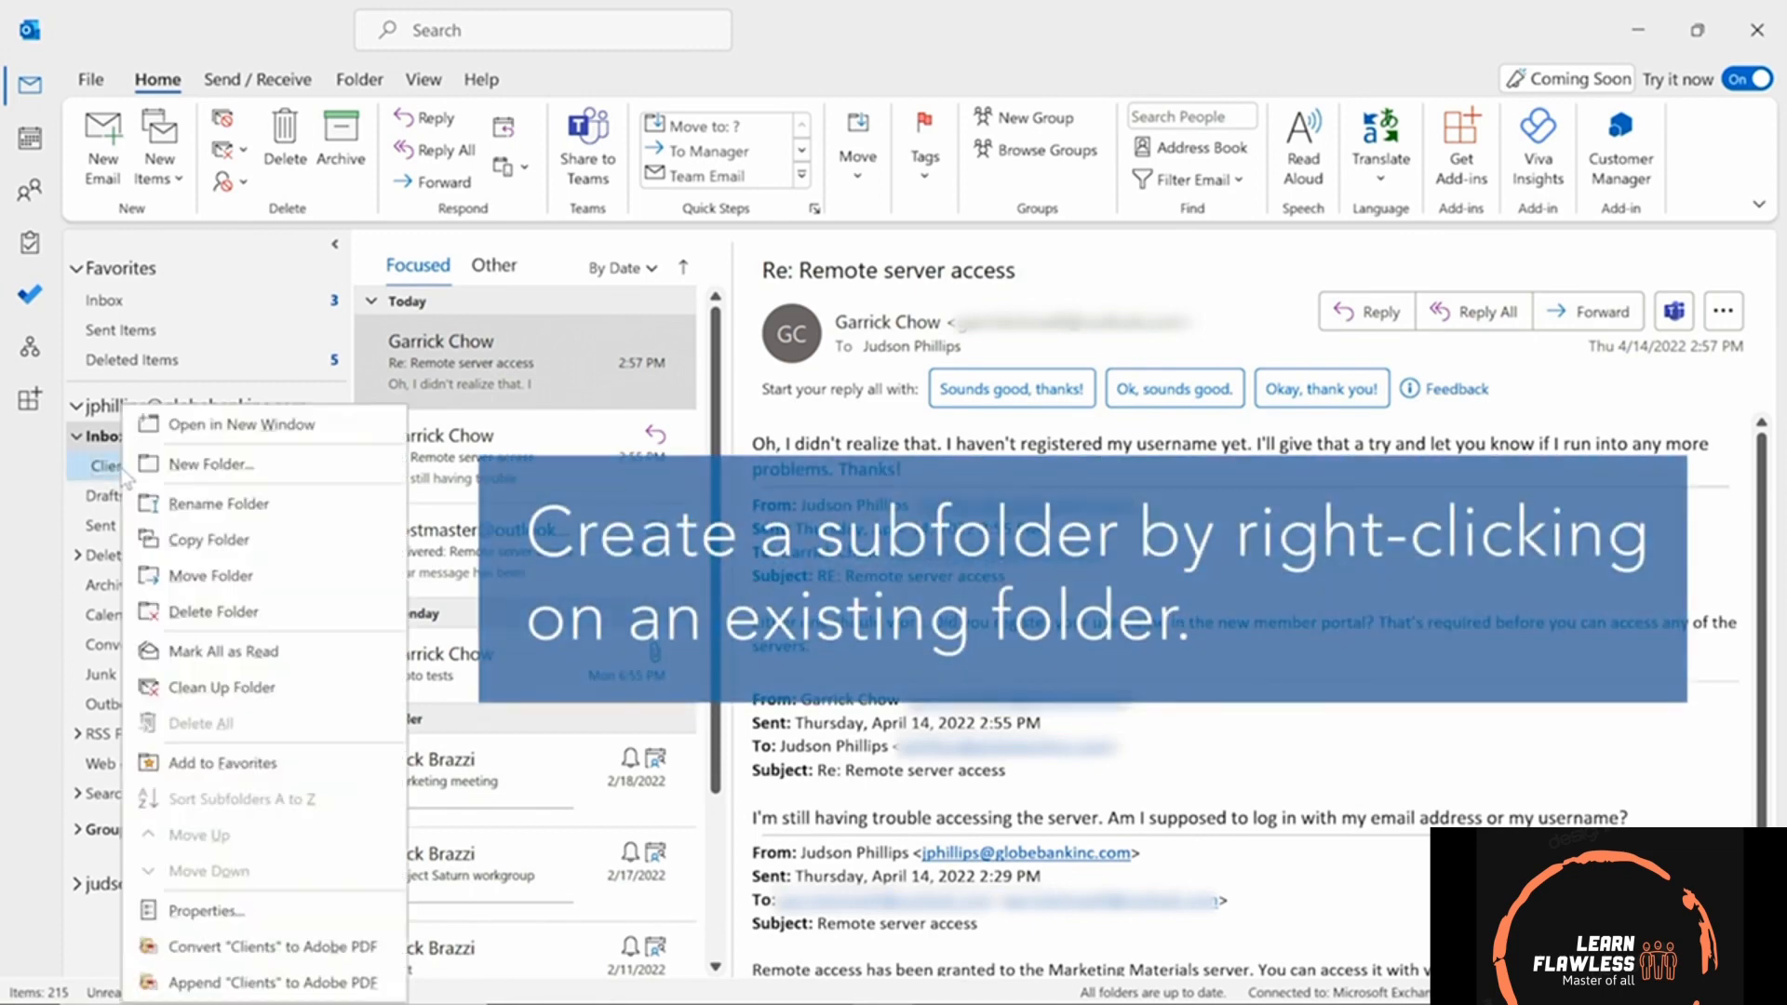
left_click(232, 472)
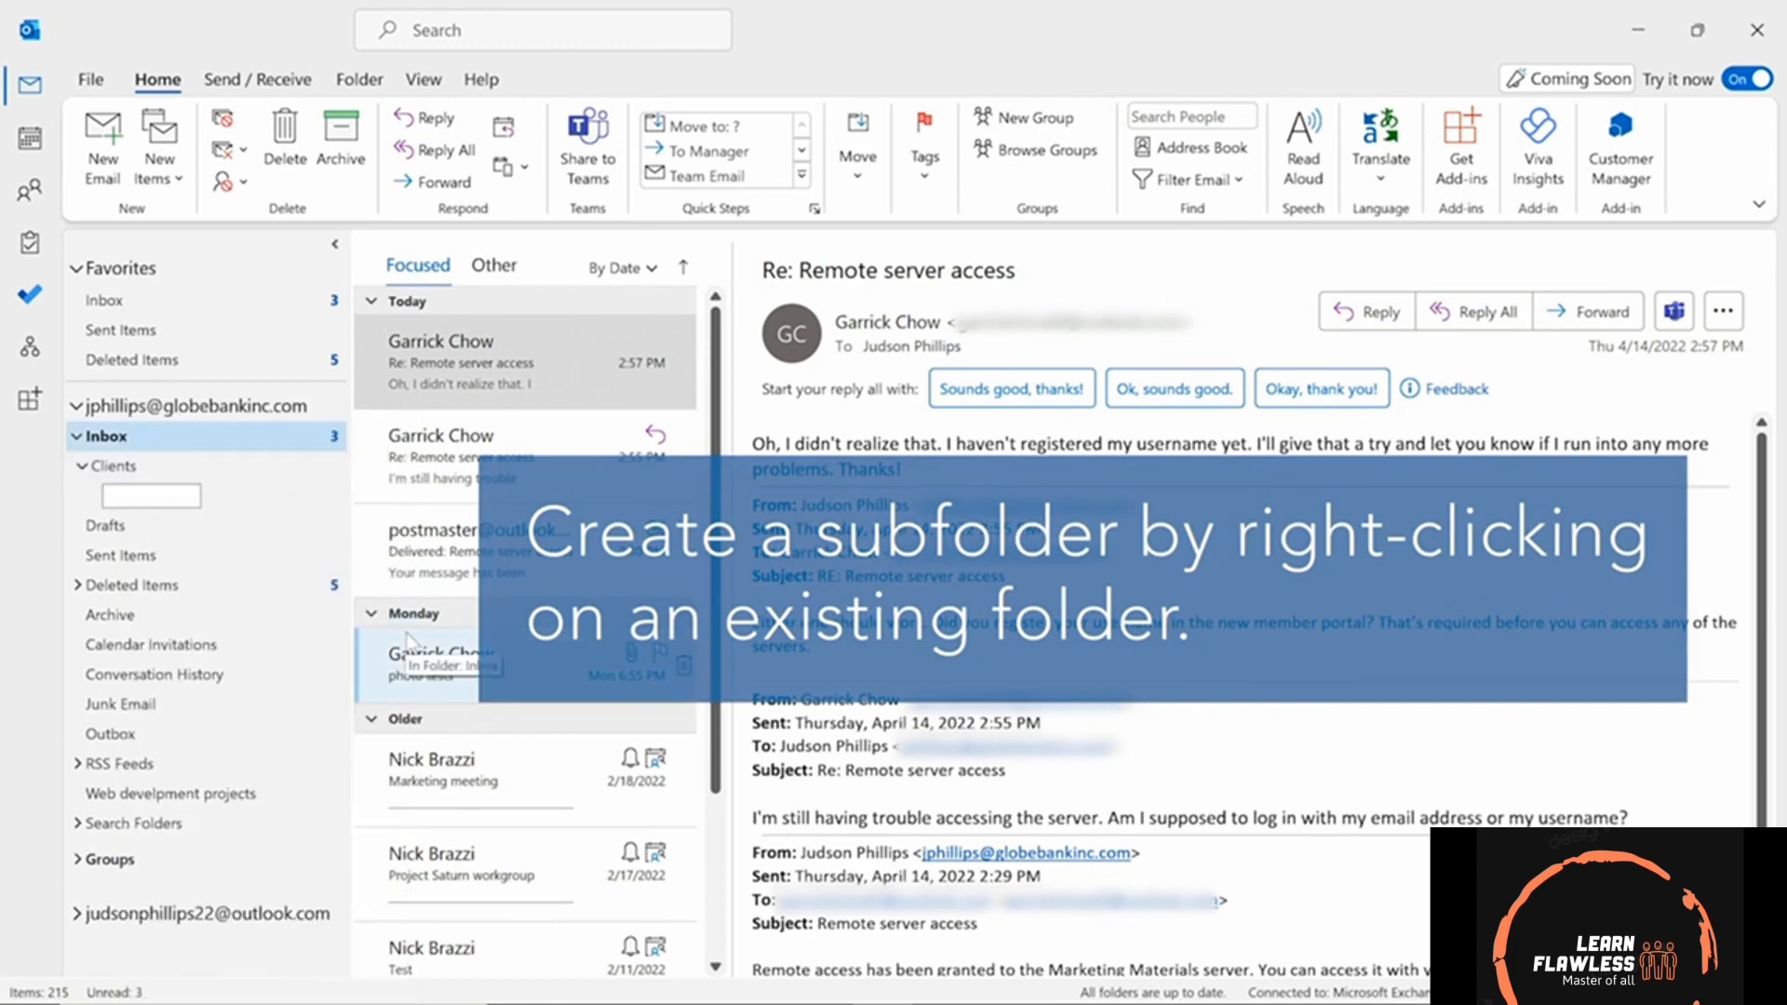
type("Northeast")
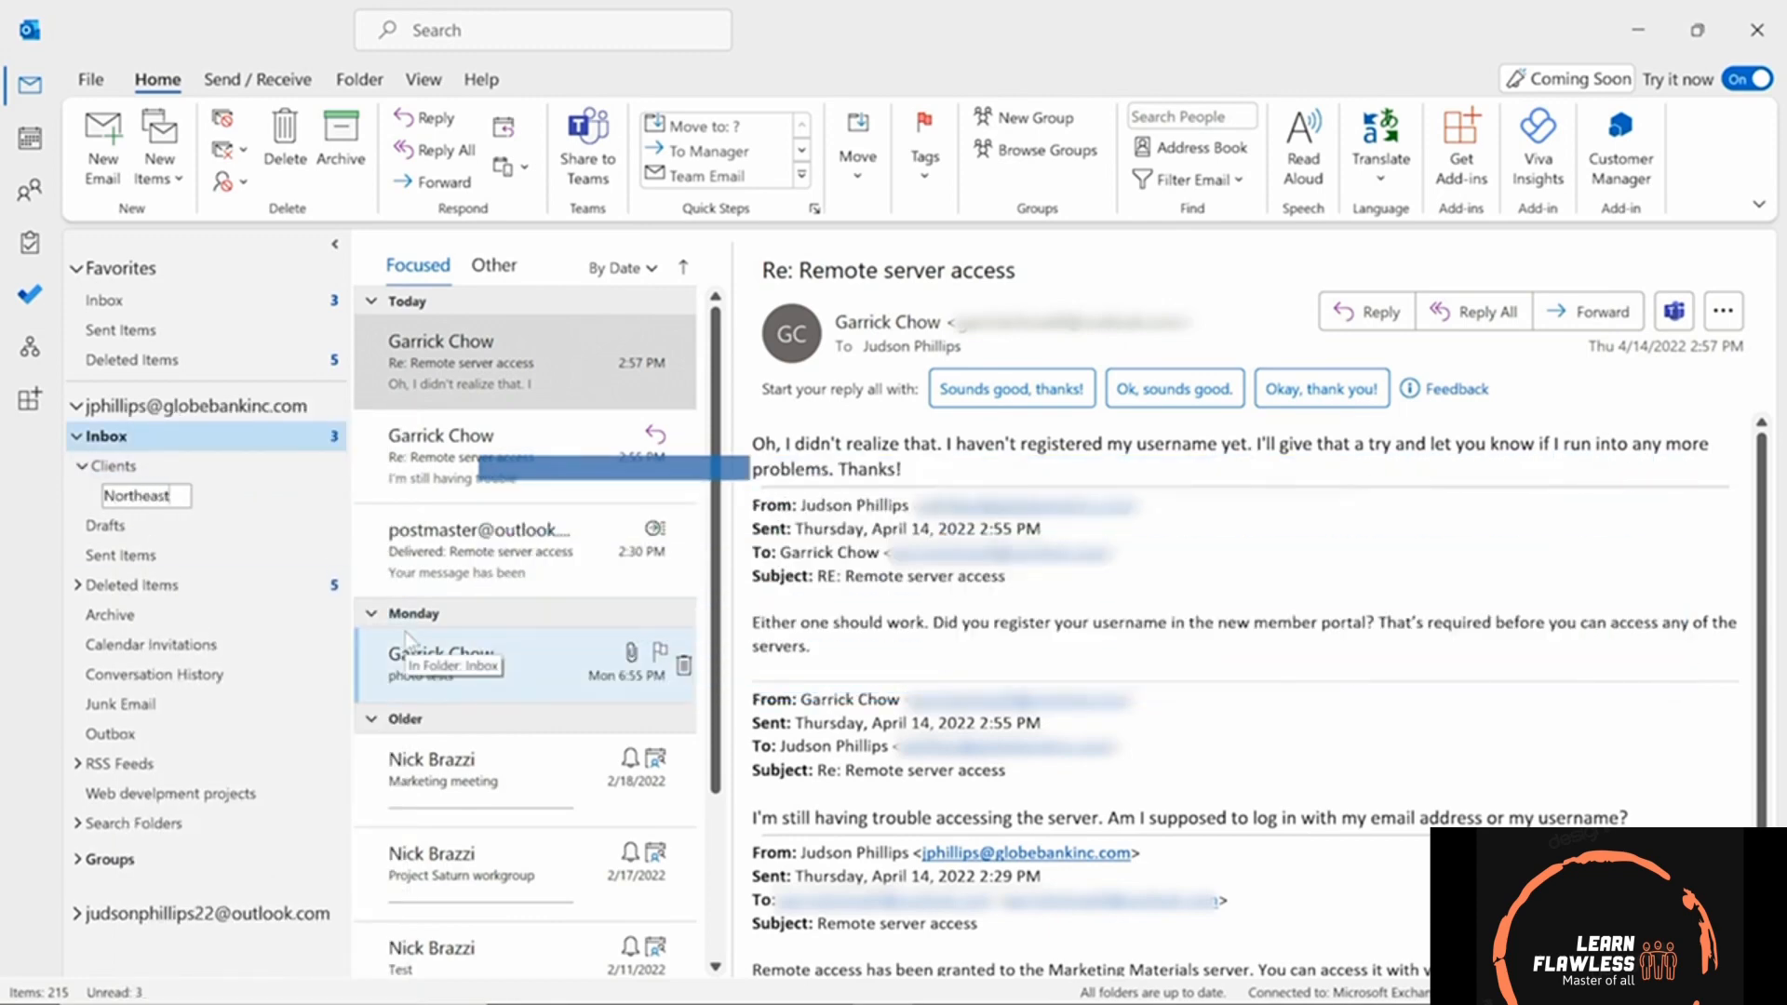
key("Return")
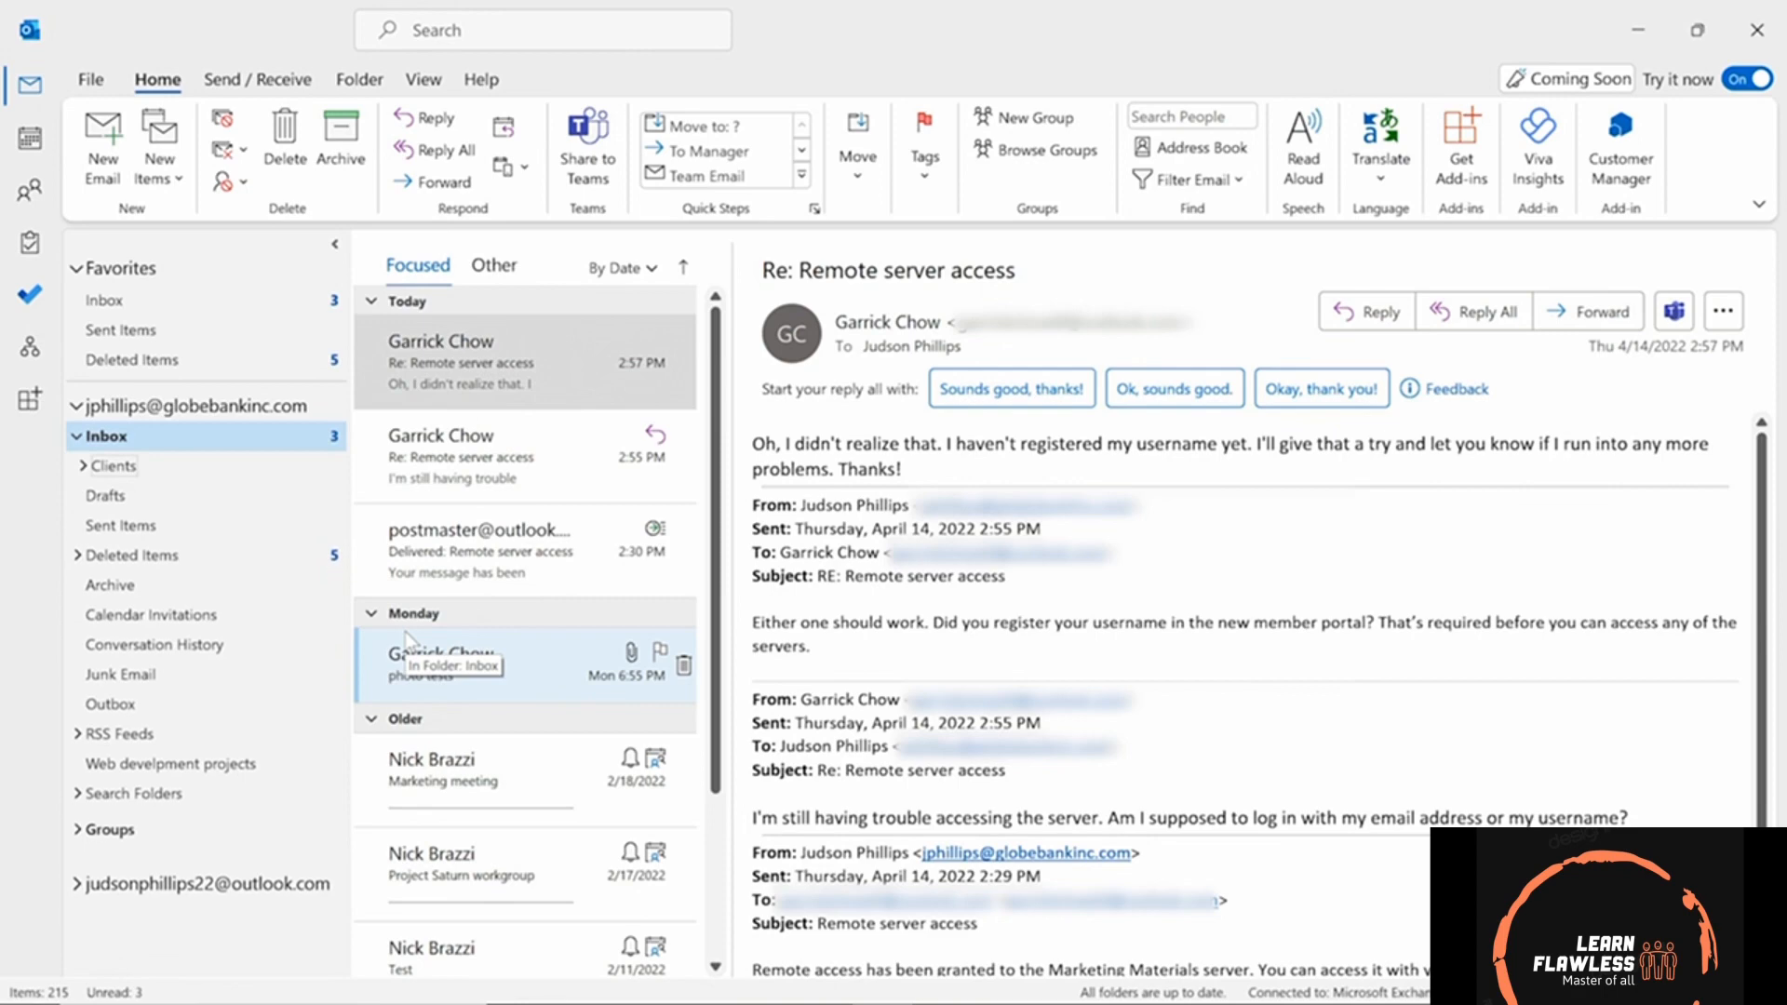
- Expand the Clients folder, move the newest "Re: Remote server access" message into Northeast and open that subfolder
left_click(84, 468)
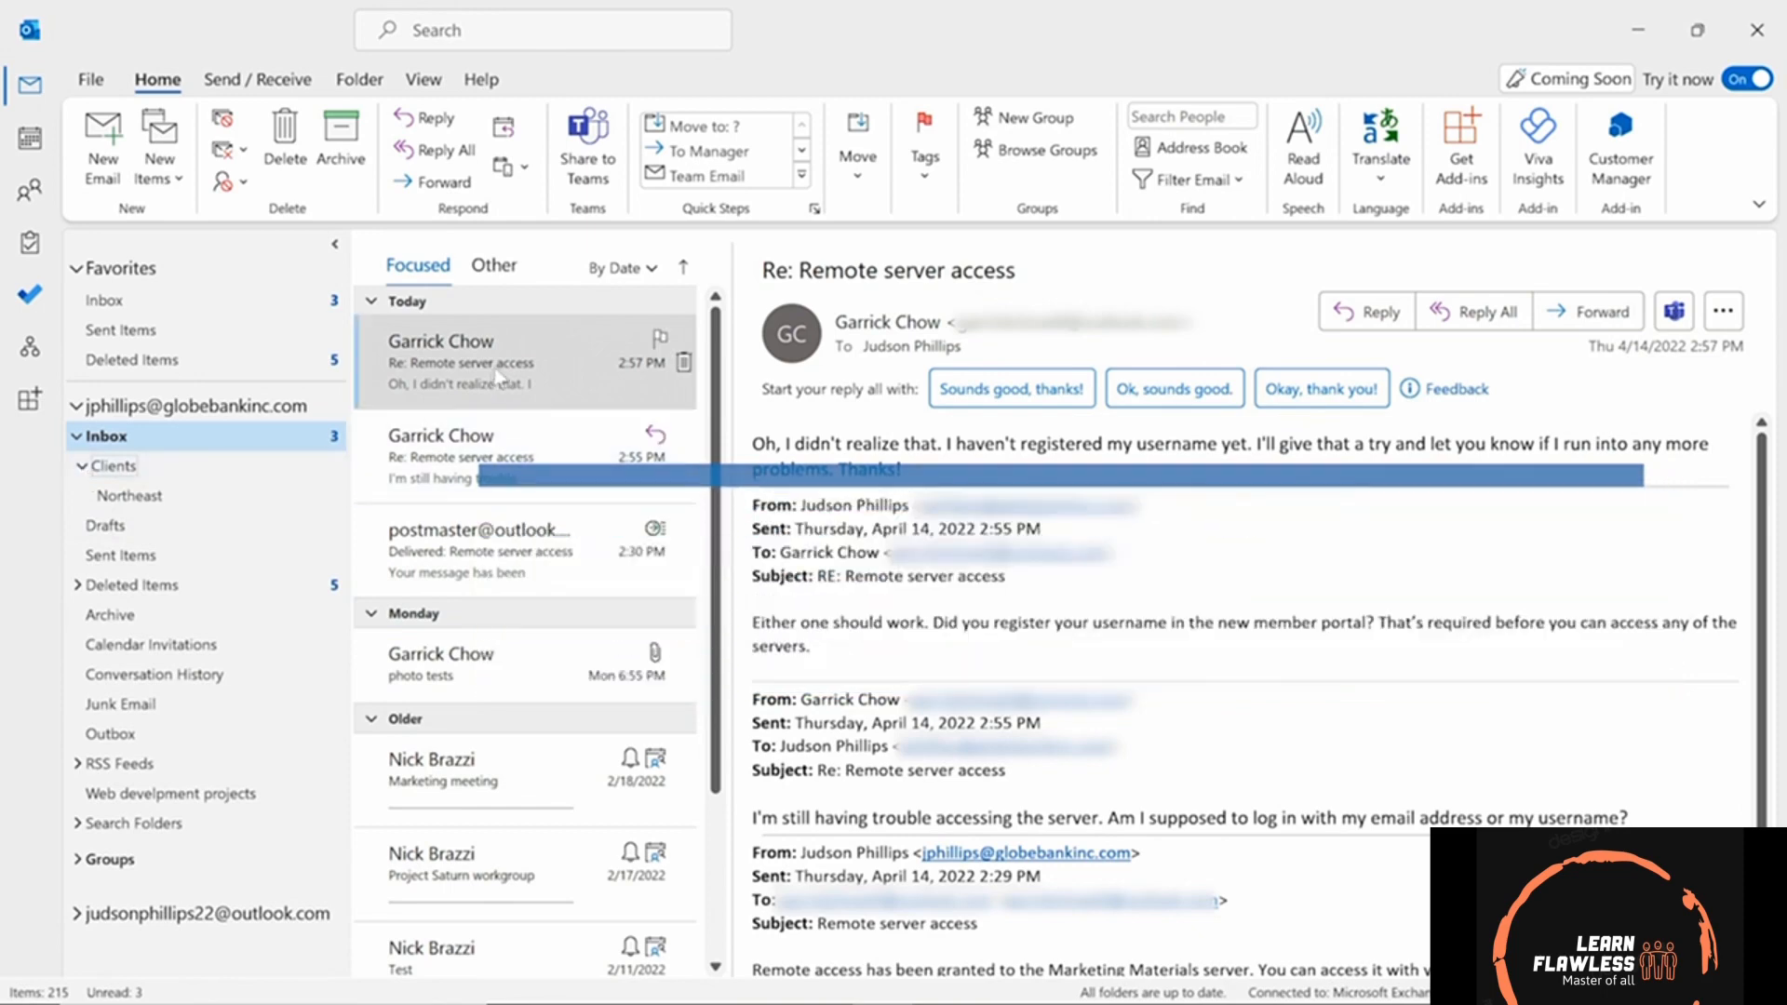
left_click_drag(434, 377, 149, 503)
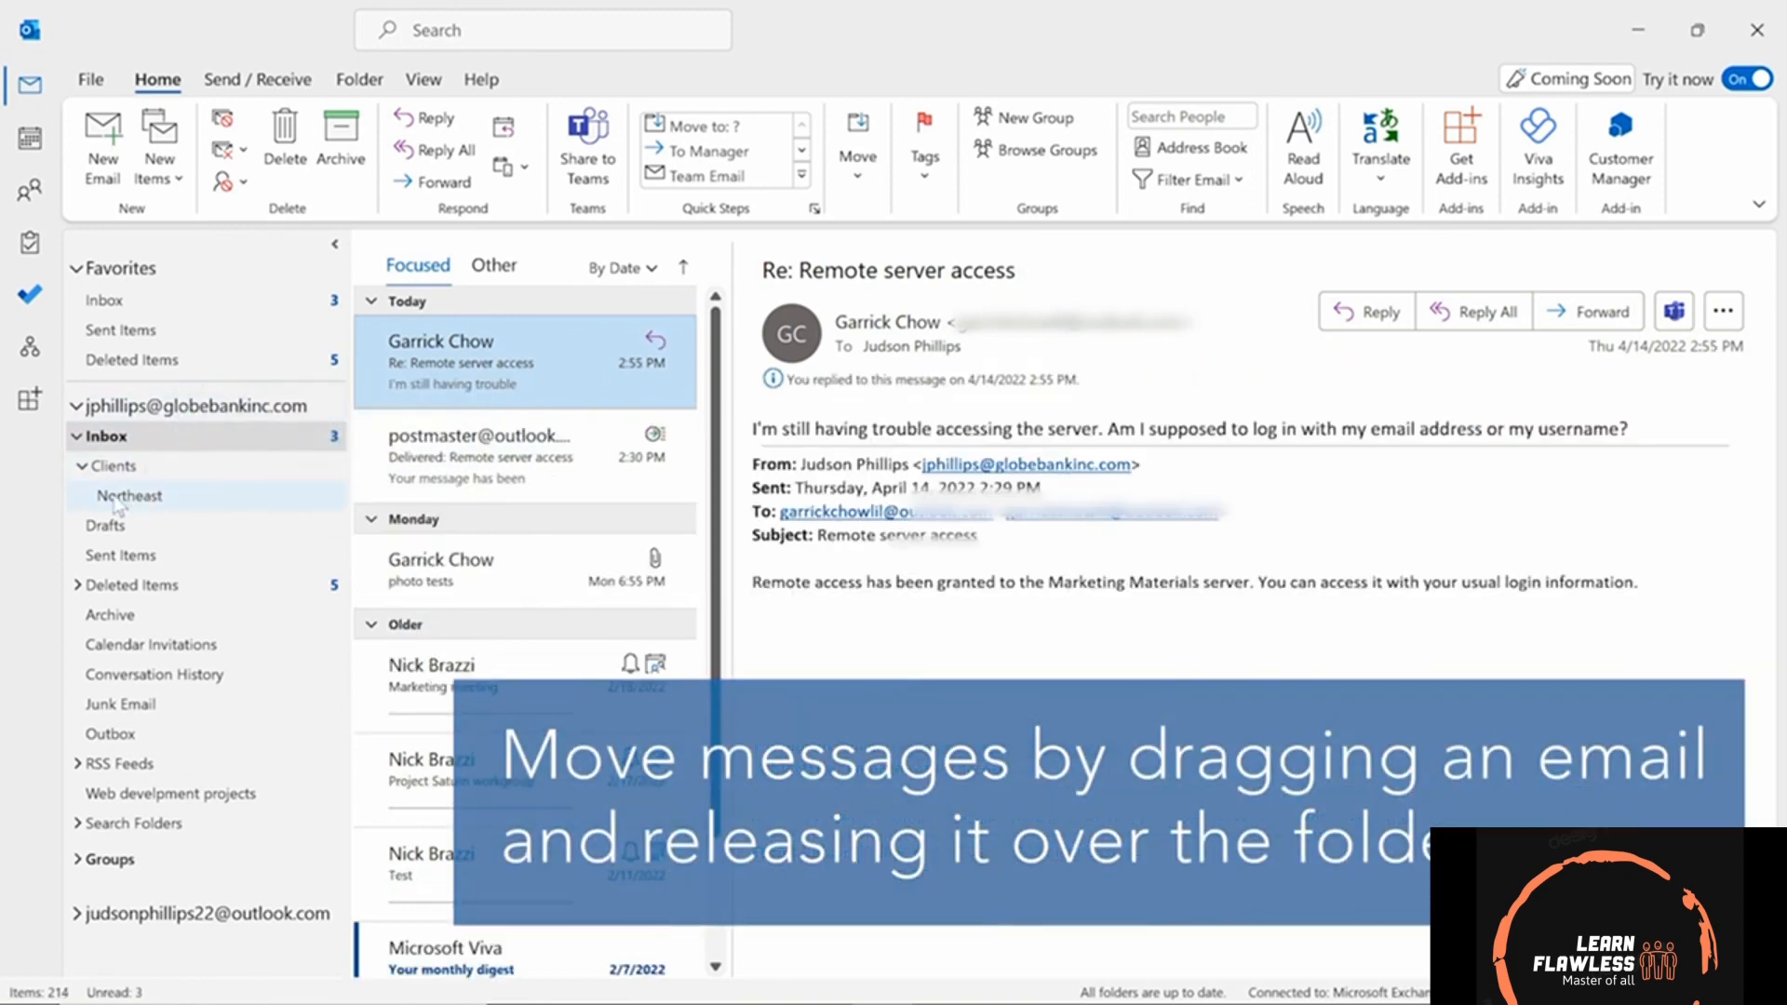
left_click(116, 502)
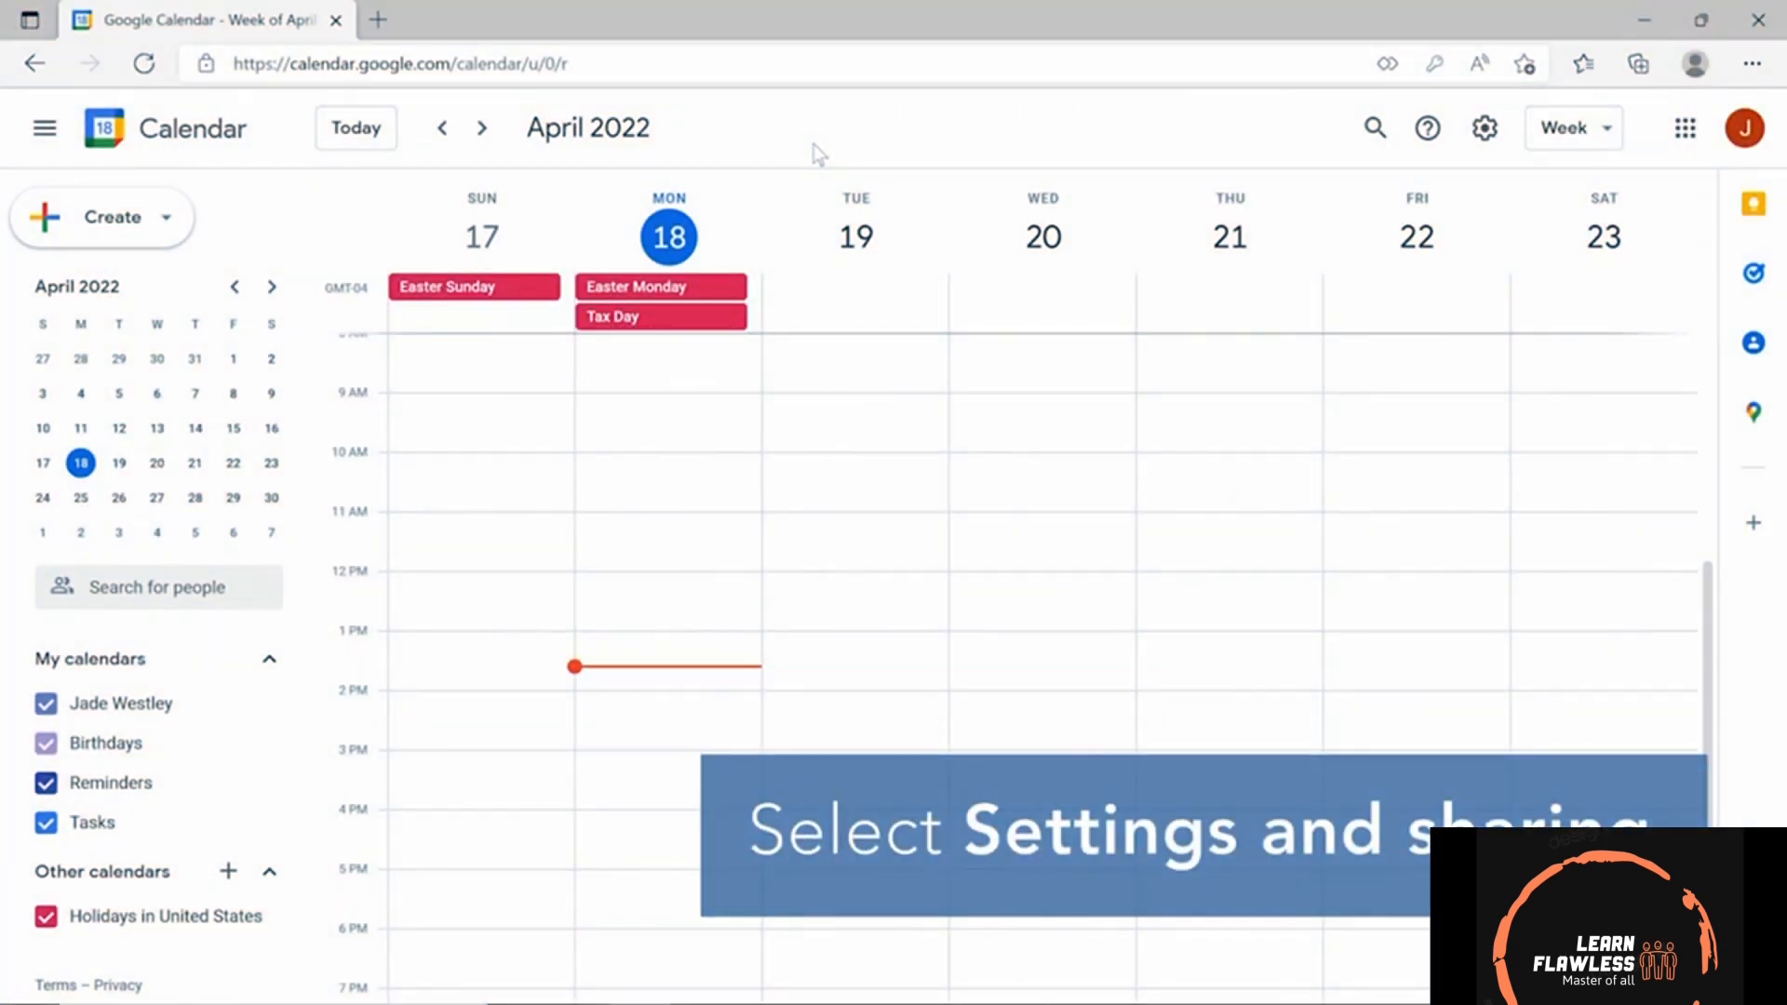
- In Google Calendar, open the settings and sharing page of the owner's personal calendar and copy its secret address in iCal format
mouse_move(287, 751)
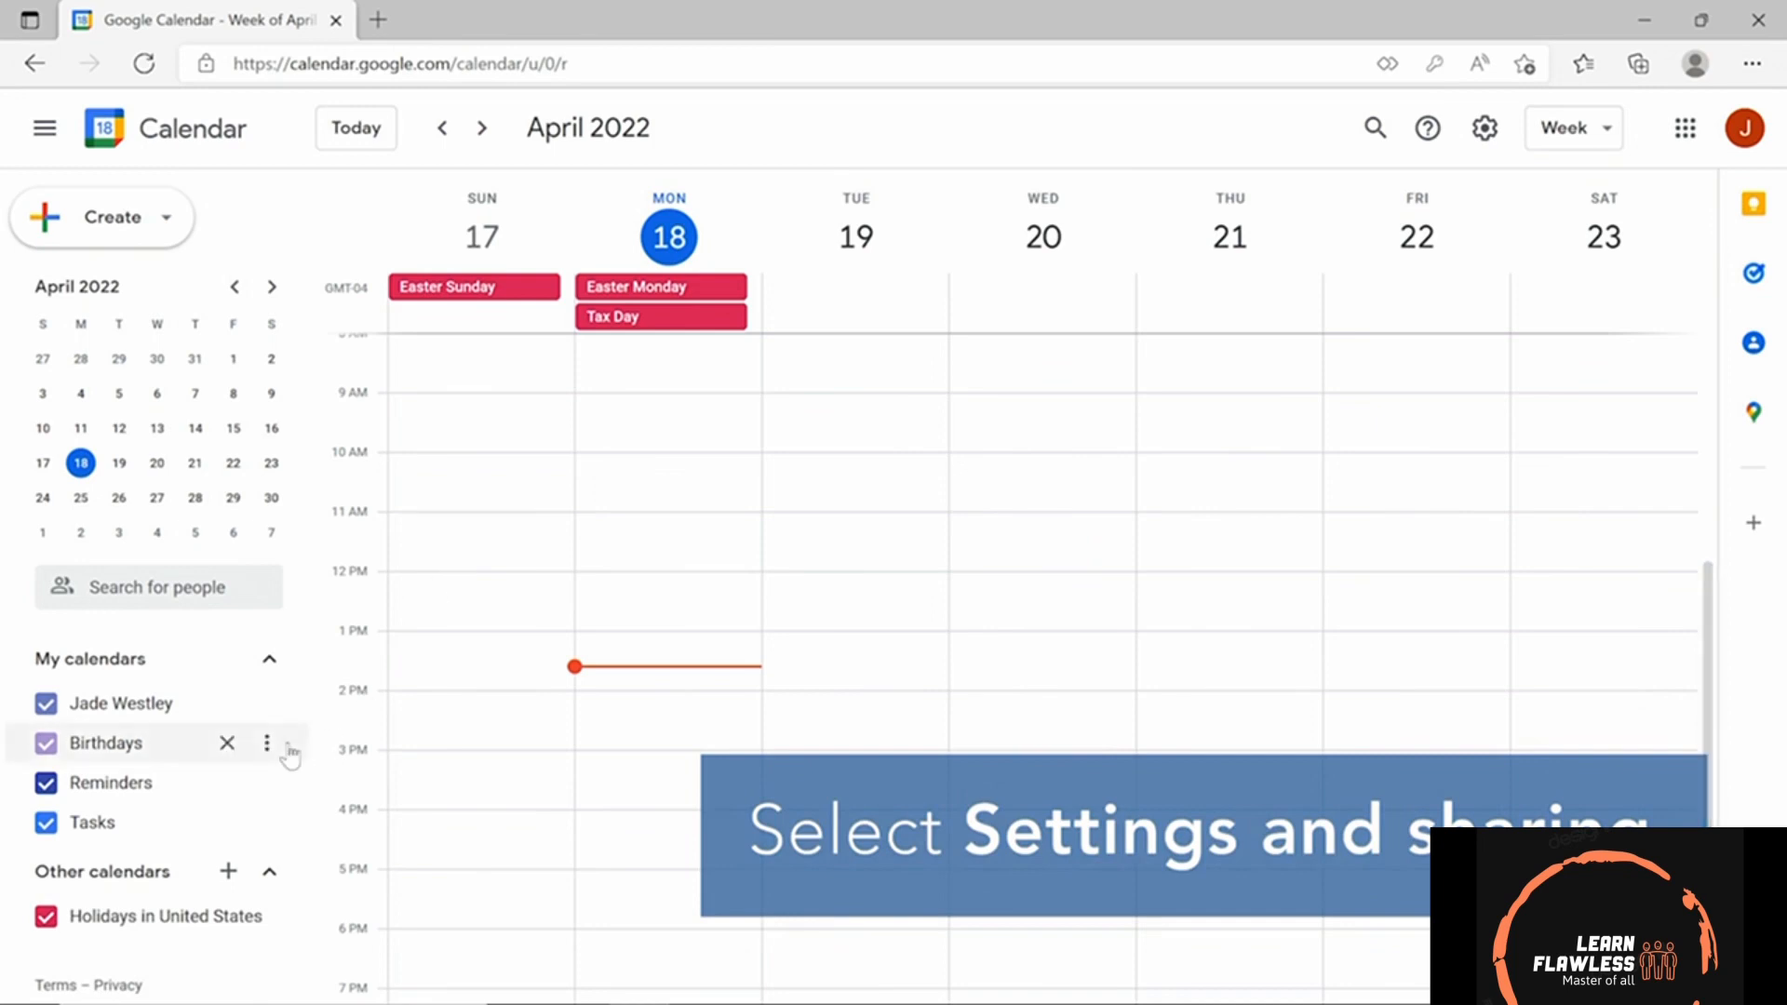
mouse_move(256, 724)
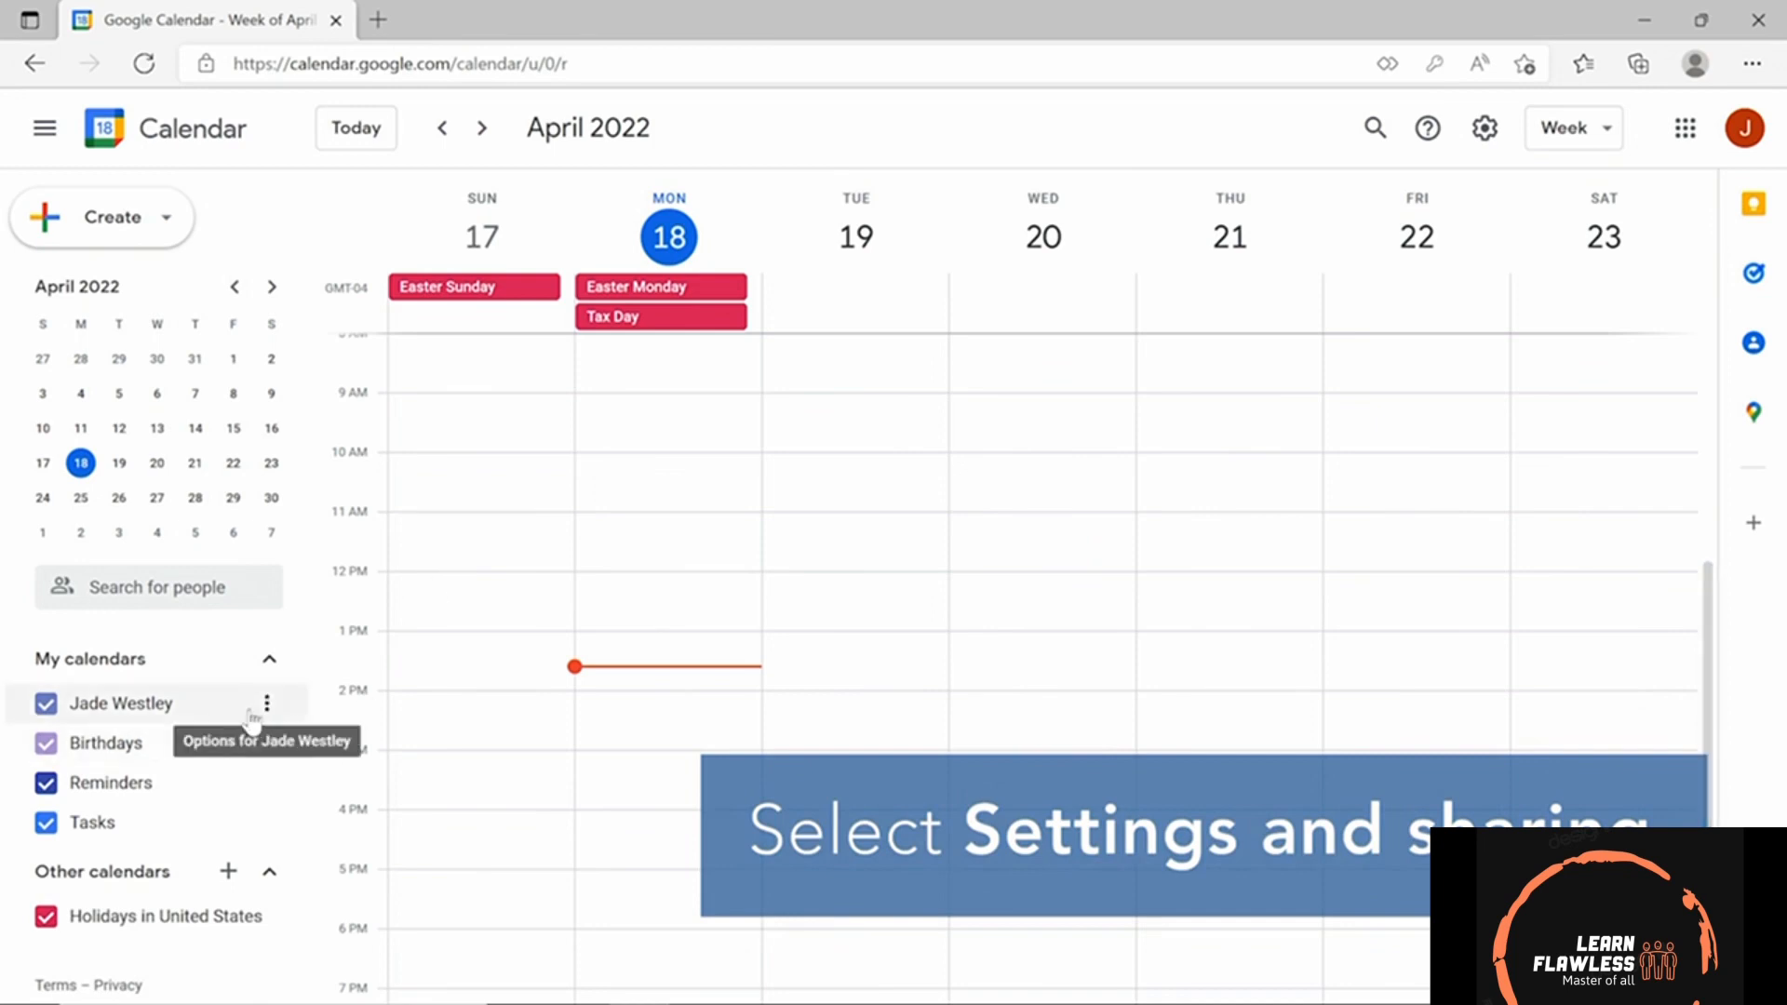
left_click(265, 706)
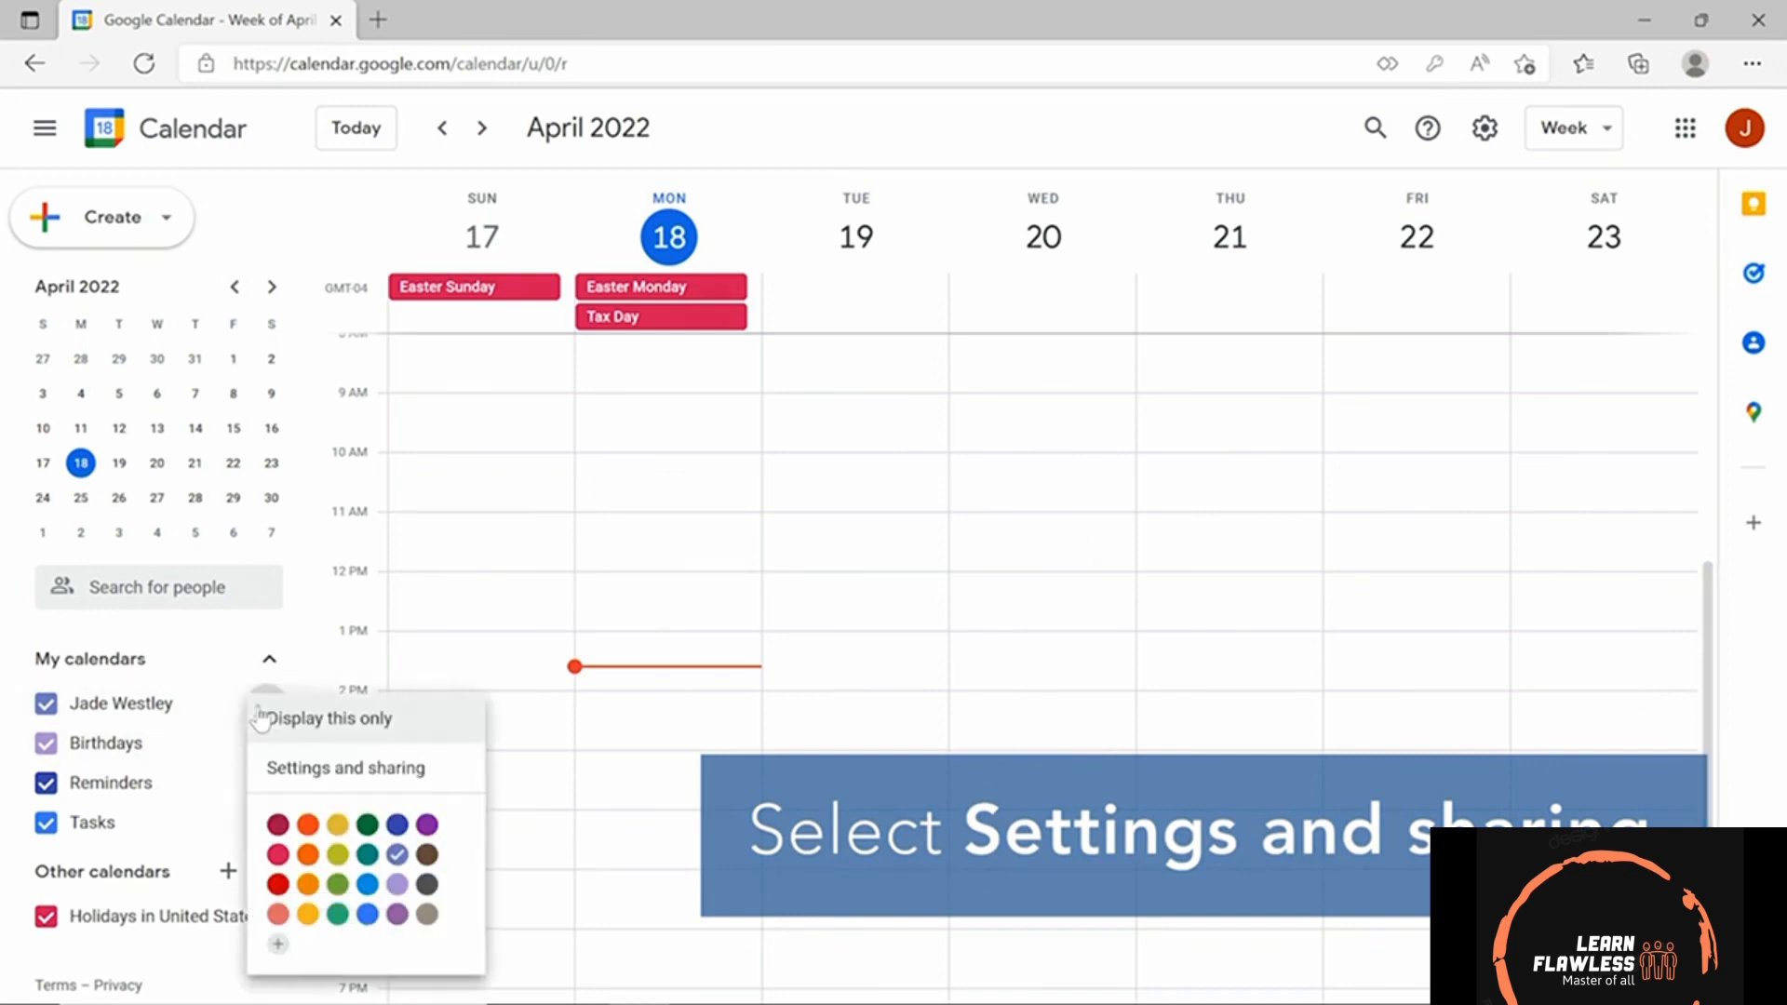
left_click(391, 785)
scroll(1126, 769, "down", 12)
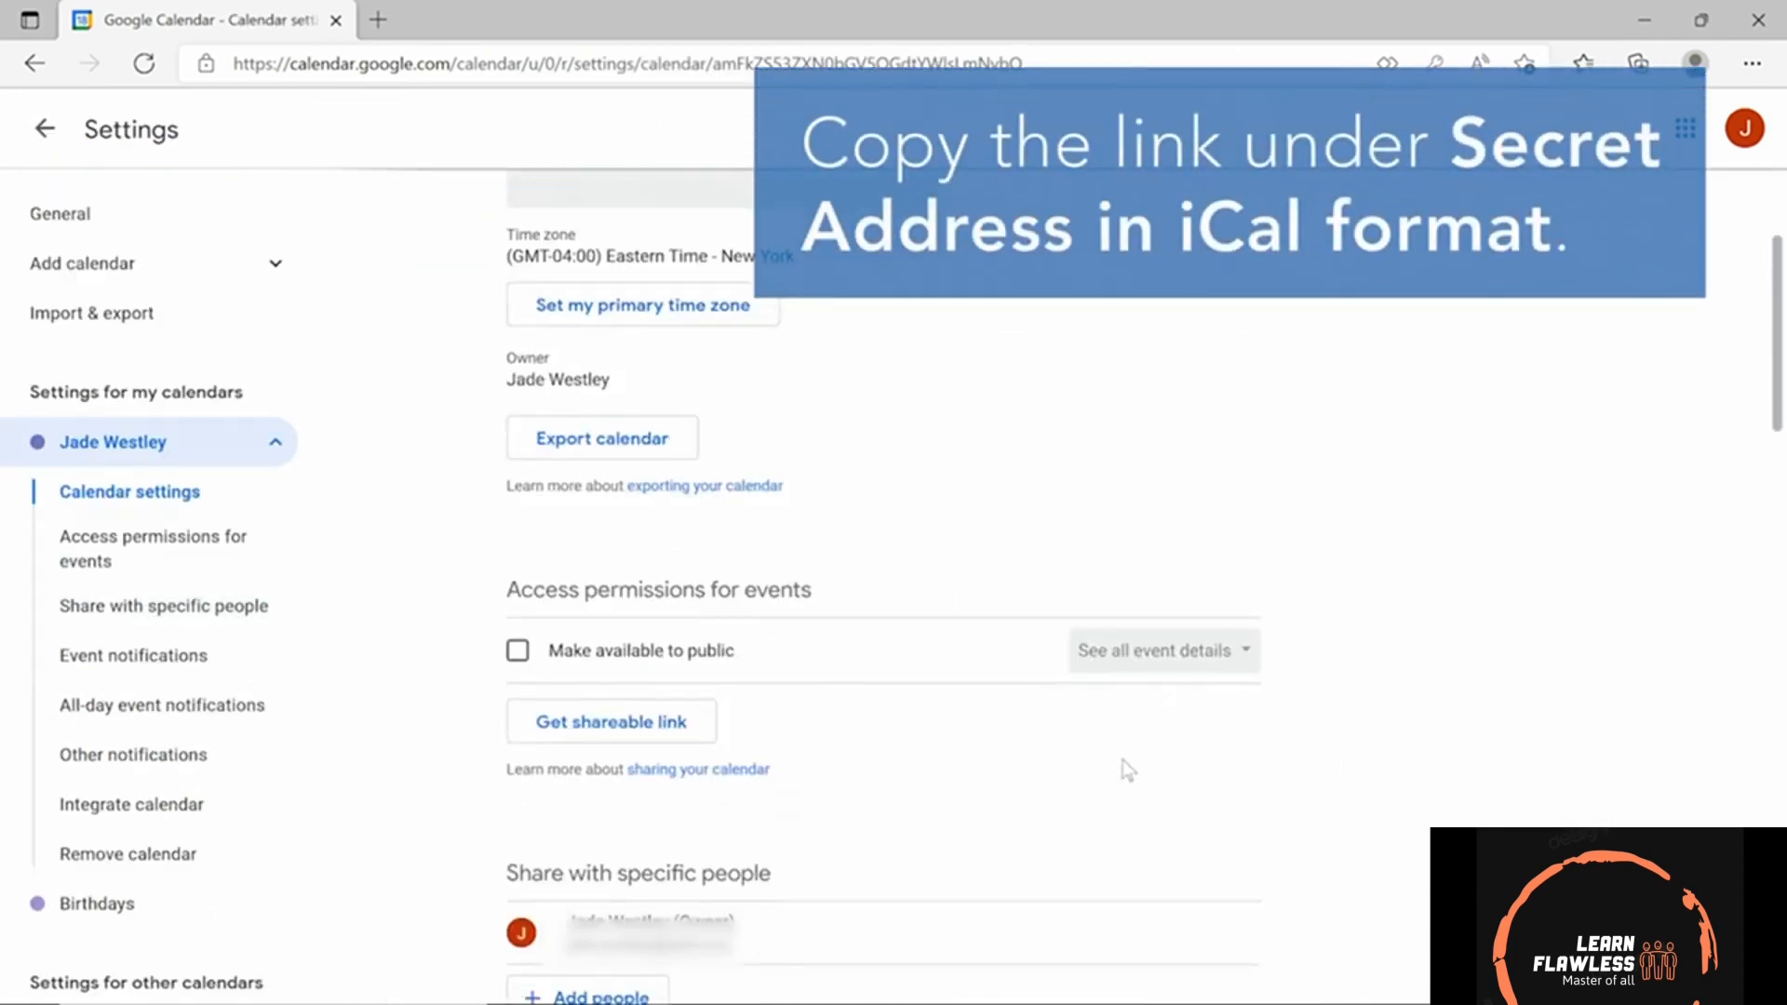
scroll(1122, 760, "down", 8)
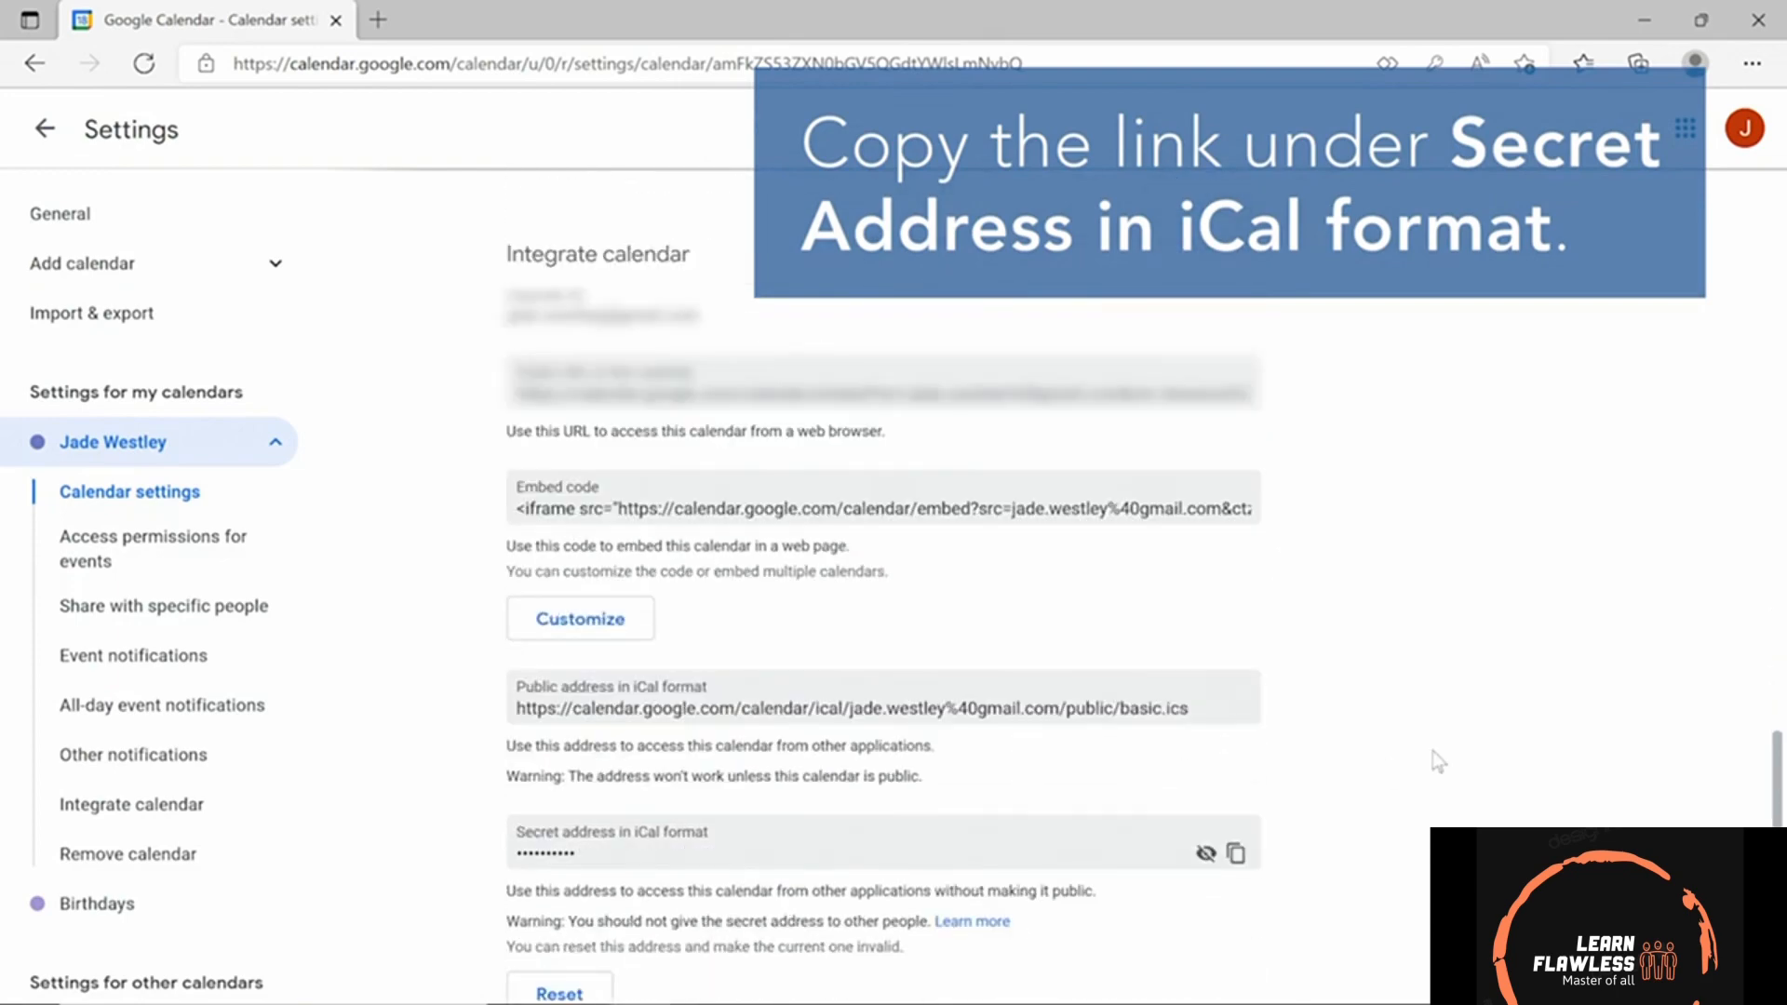
left_click(1235, 856)
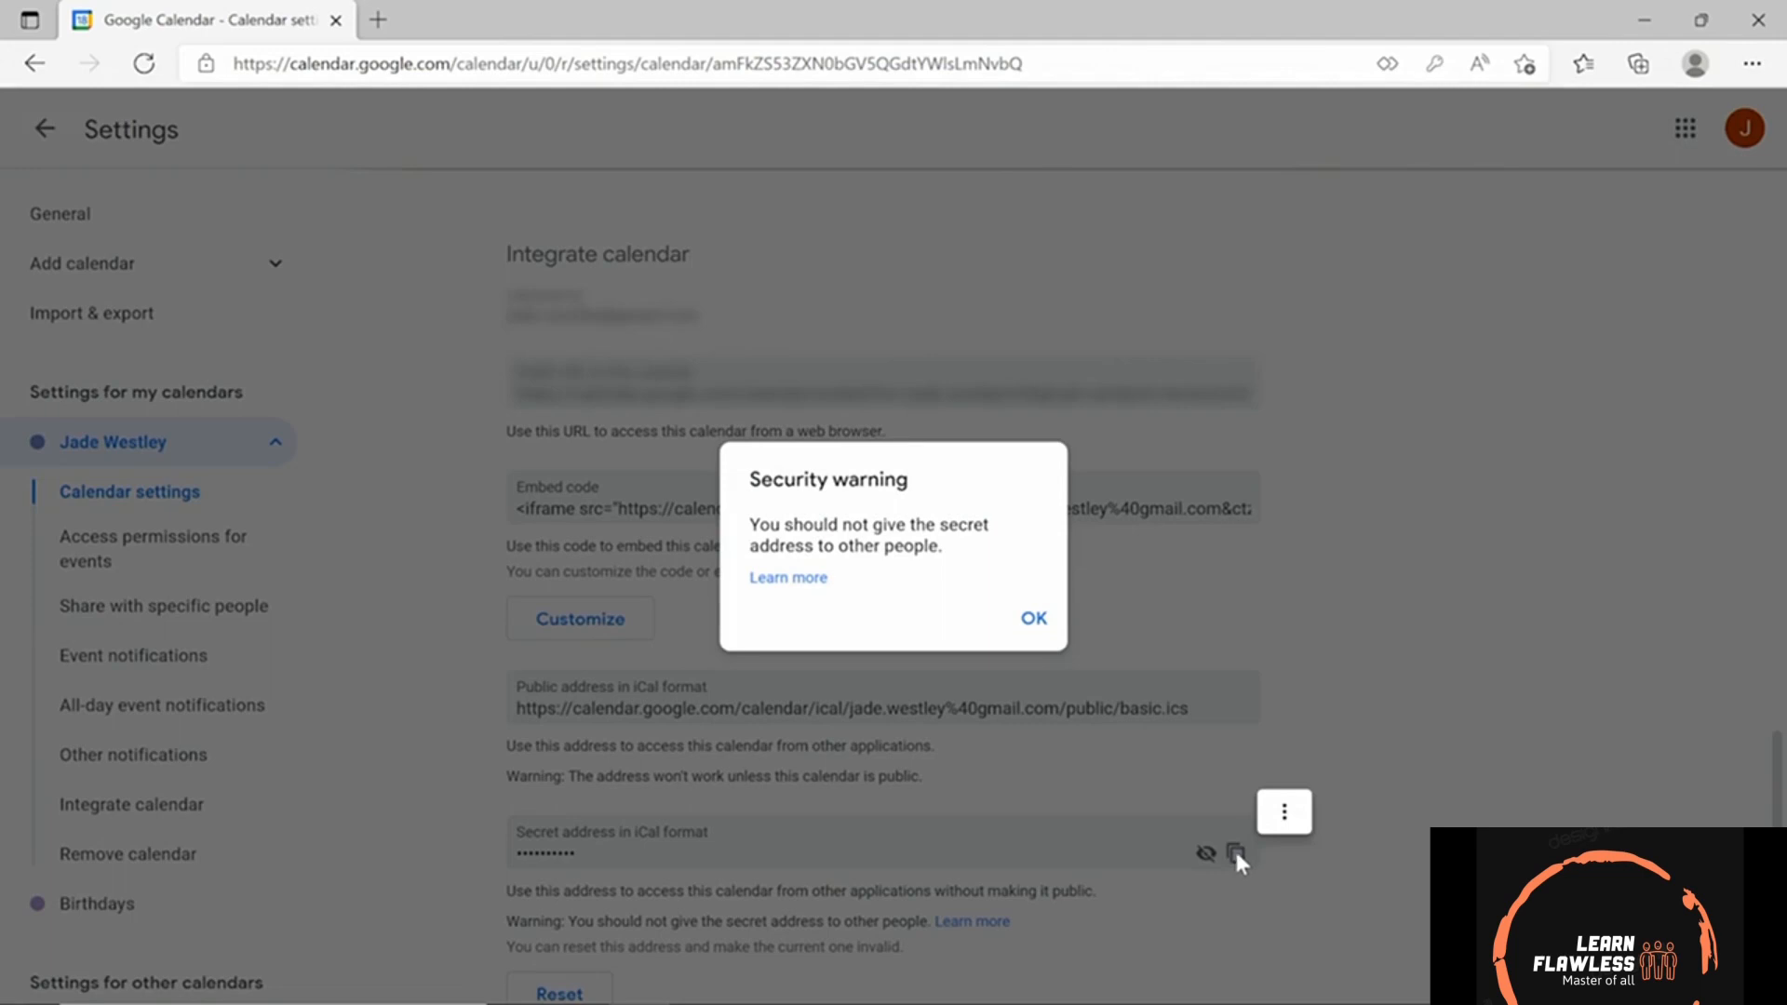
left_click(1034, 618)
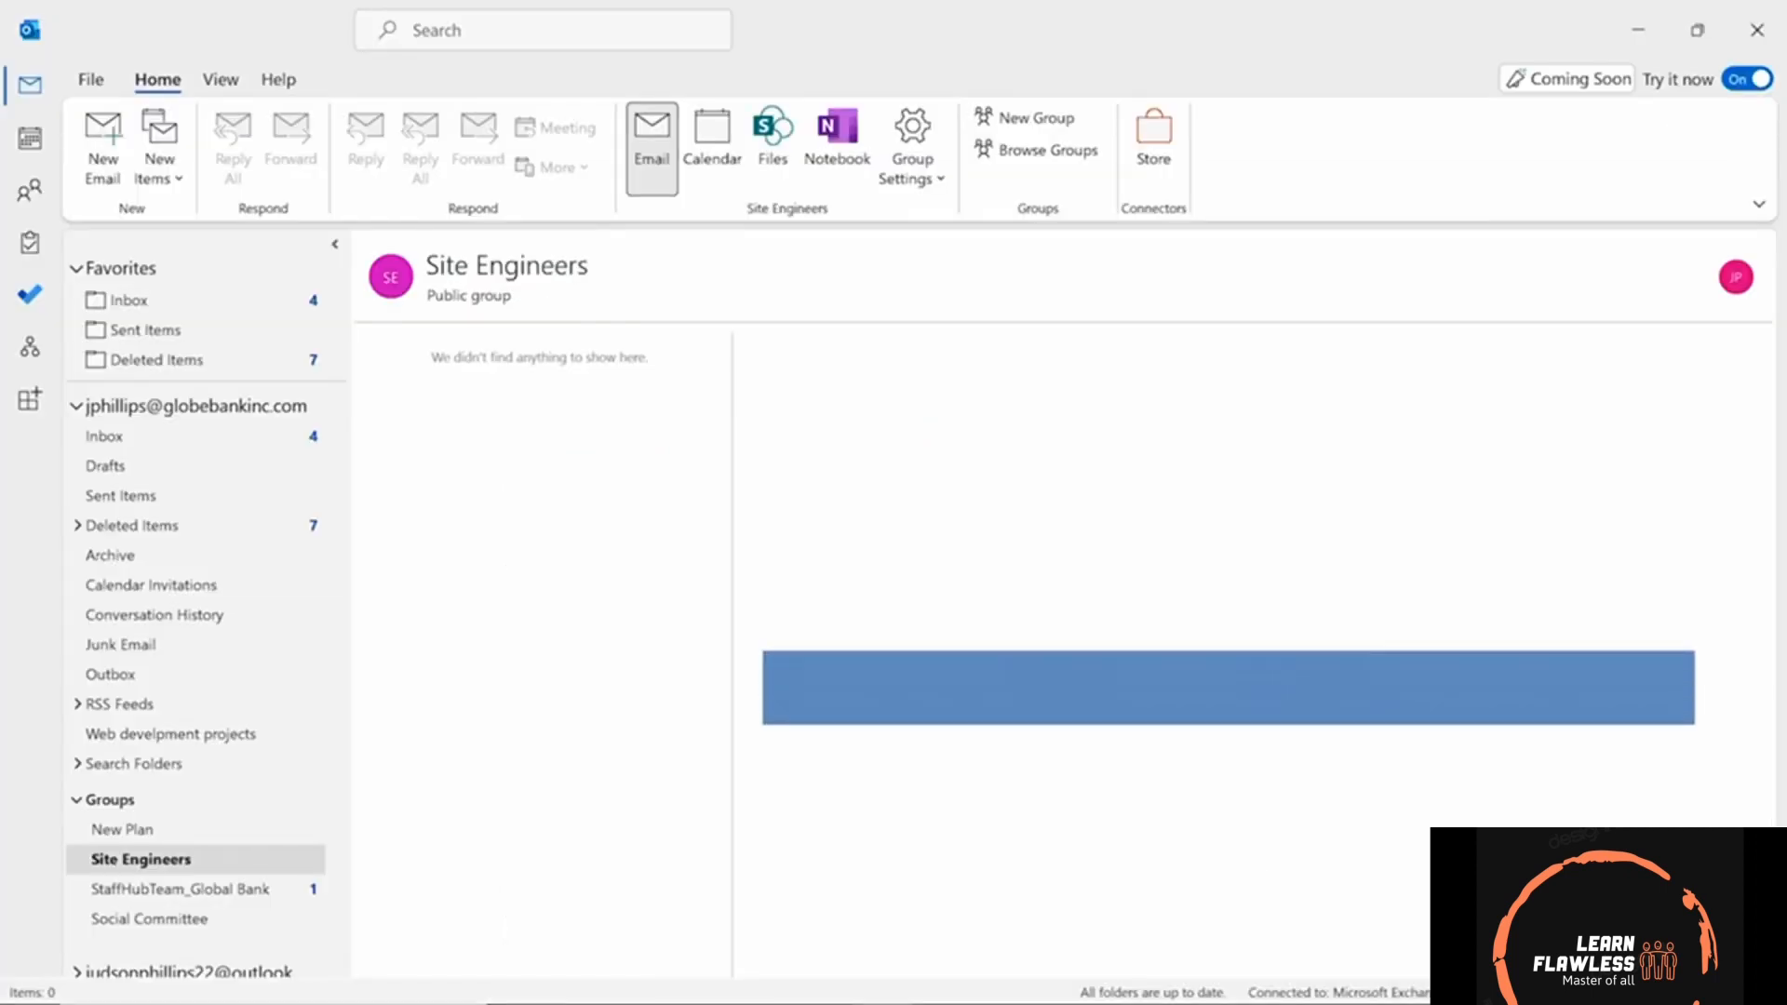
left_click(91, 81)
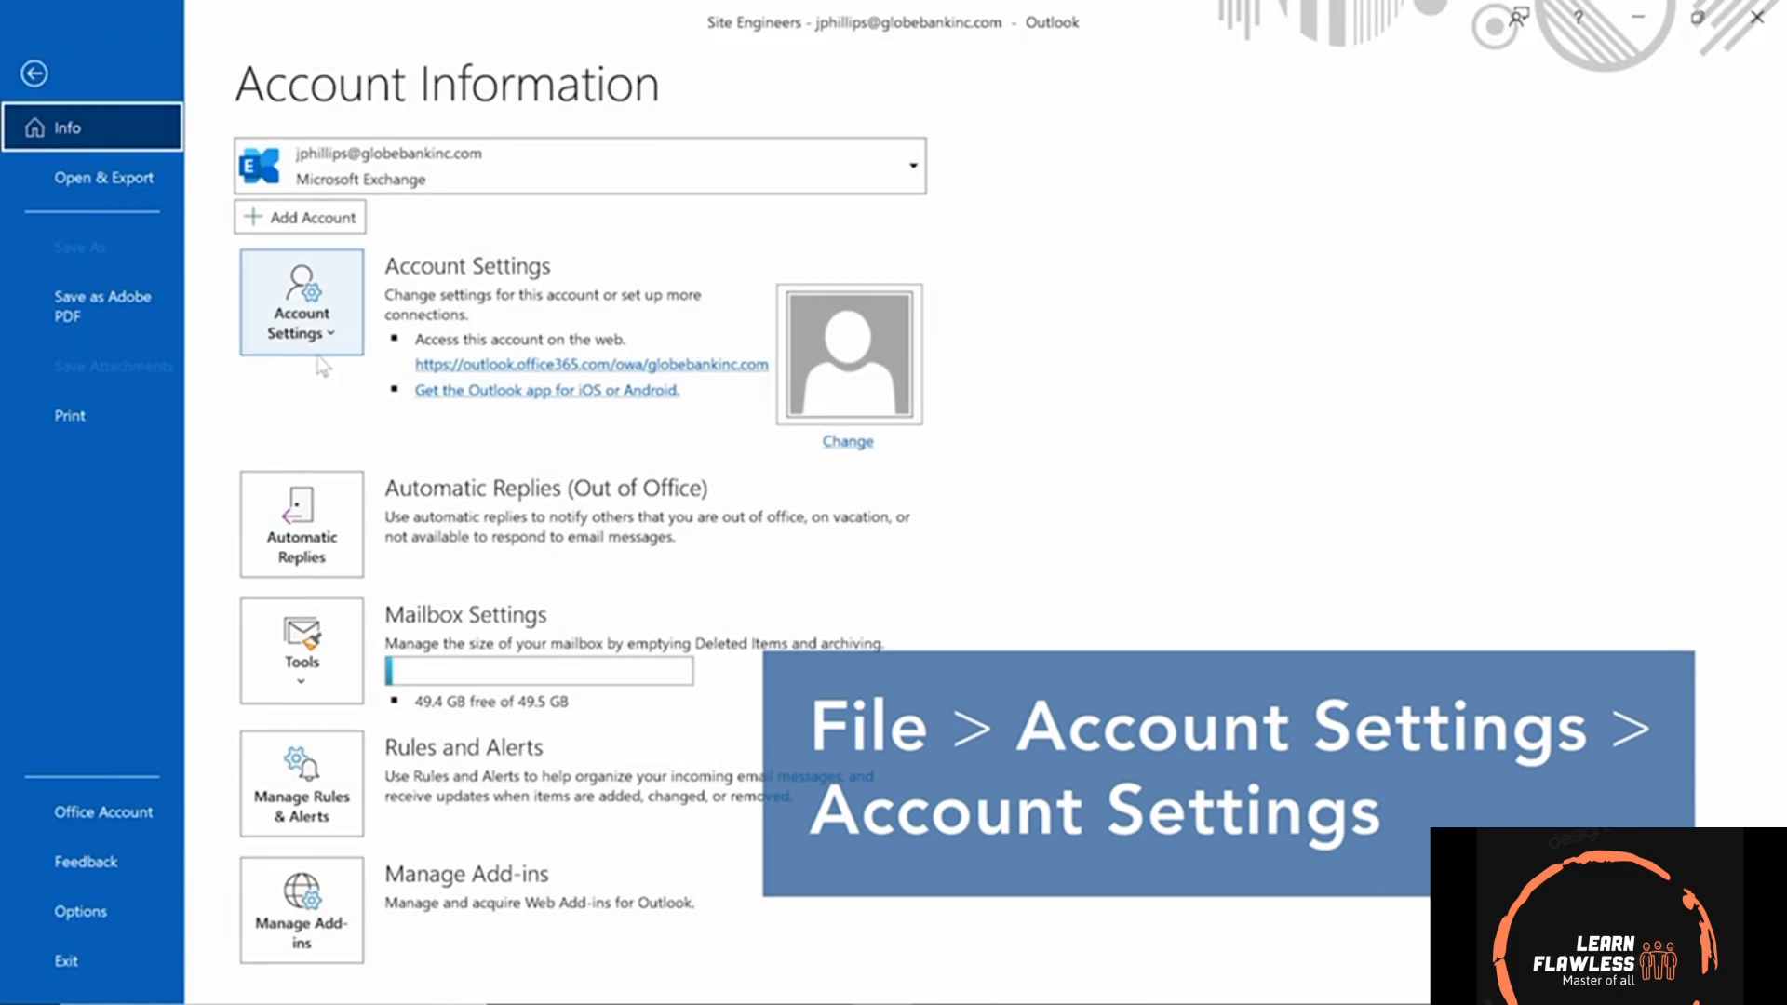
left_click(340, 333)
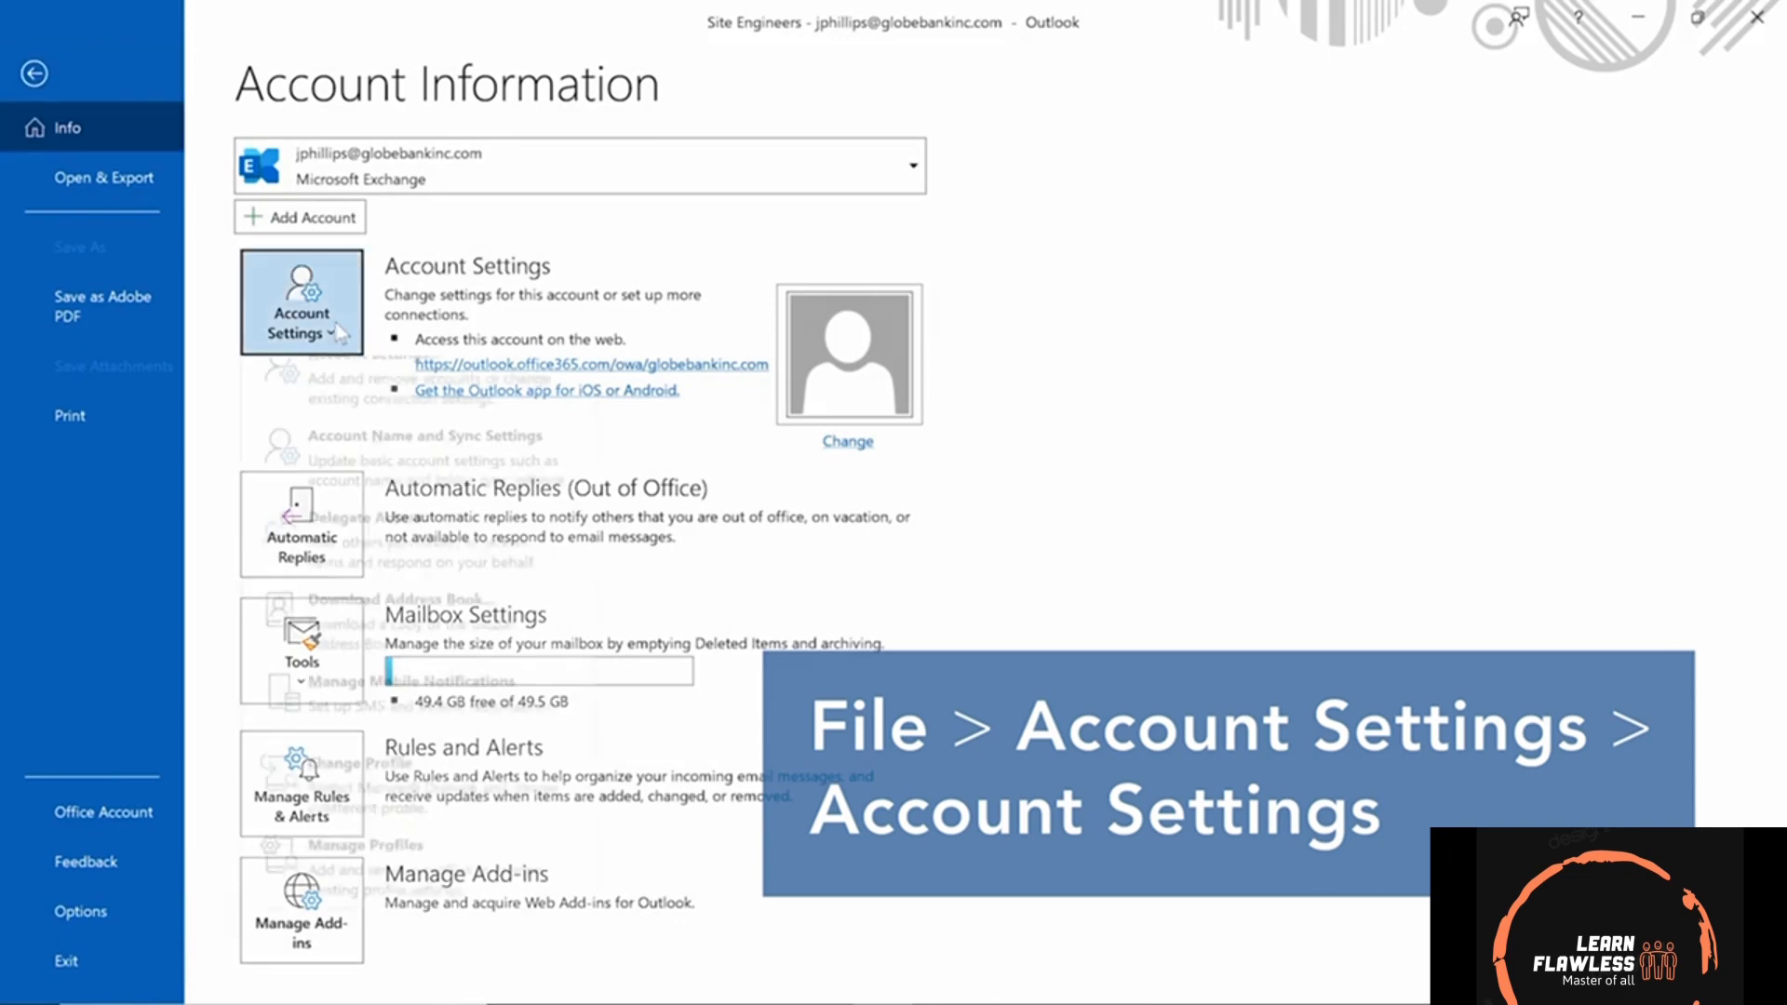
left_click(375, 410)
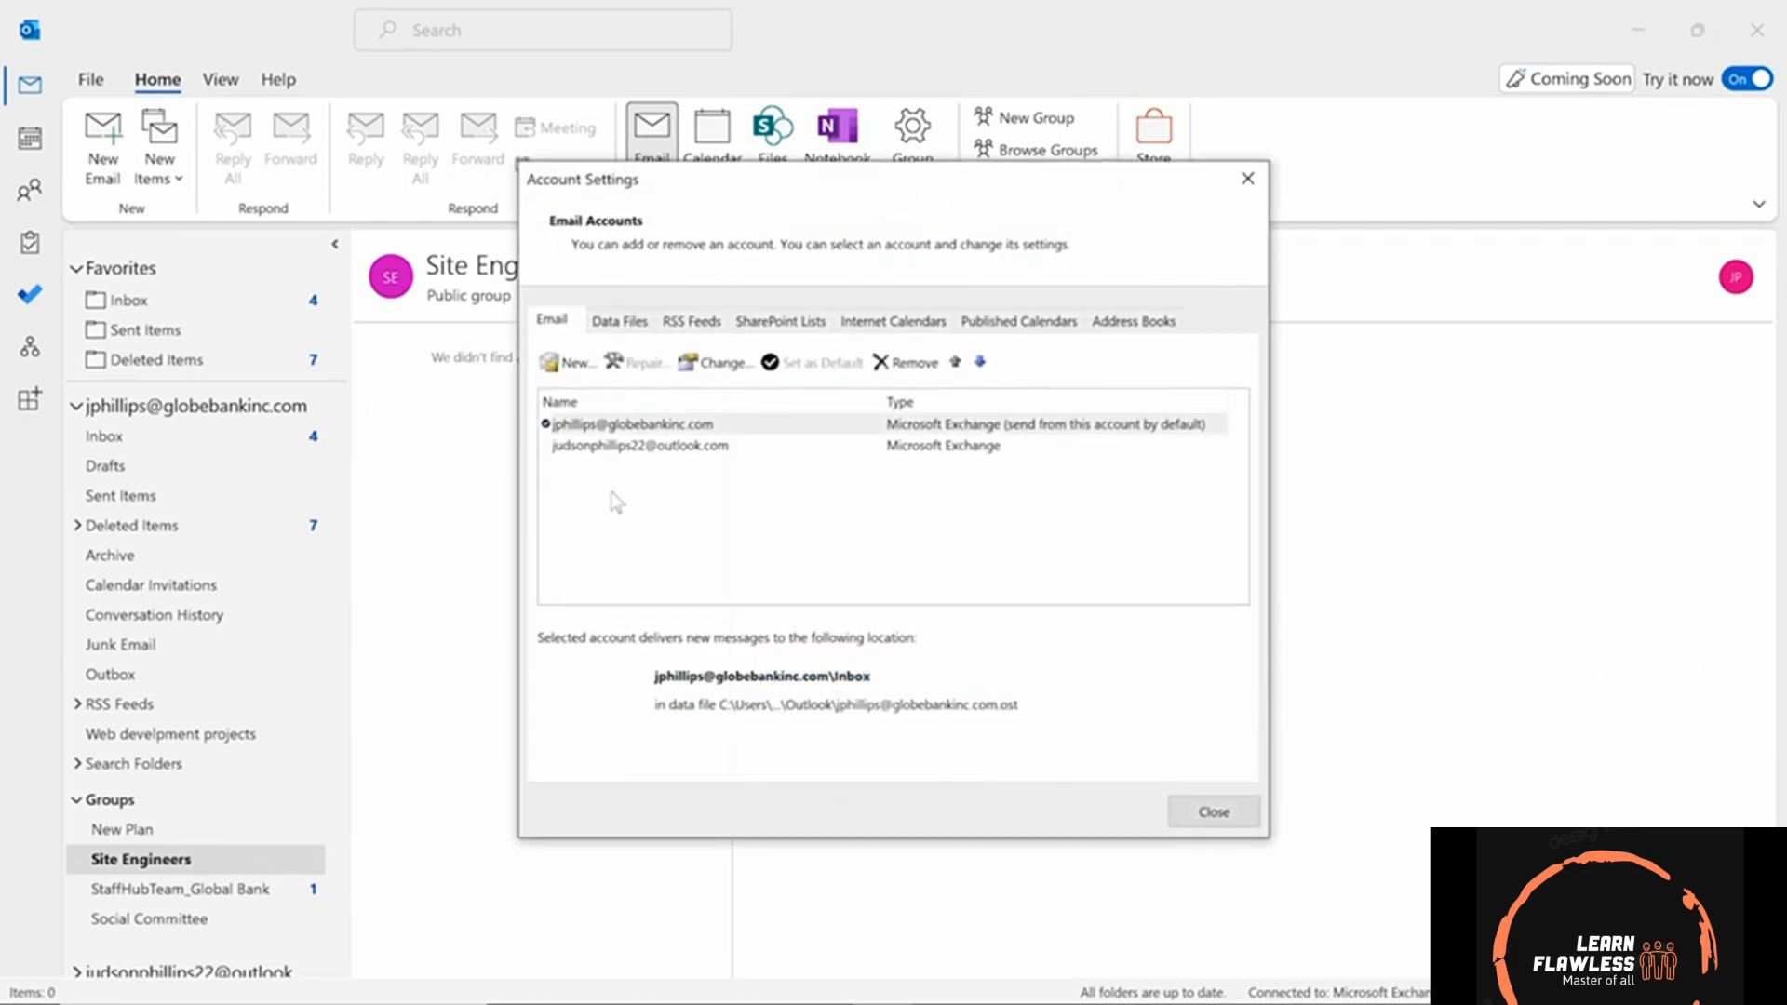
left_click(908, 328)
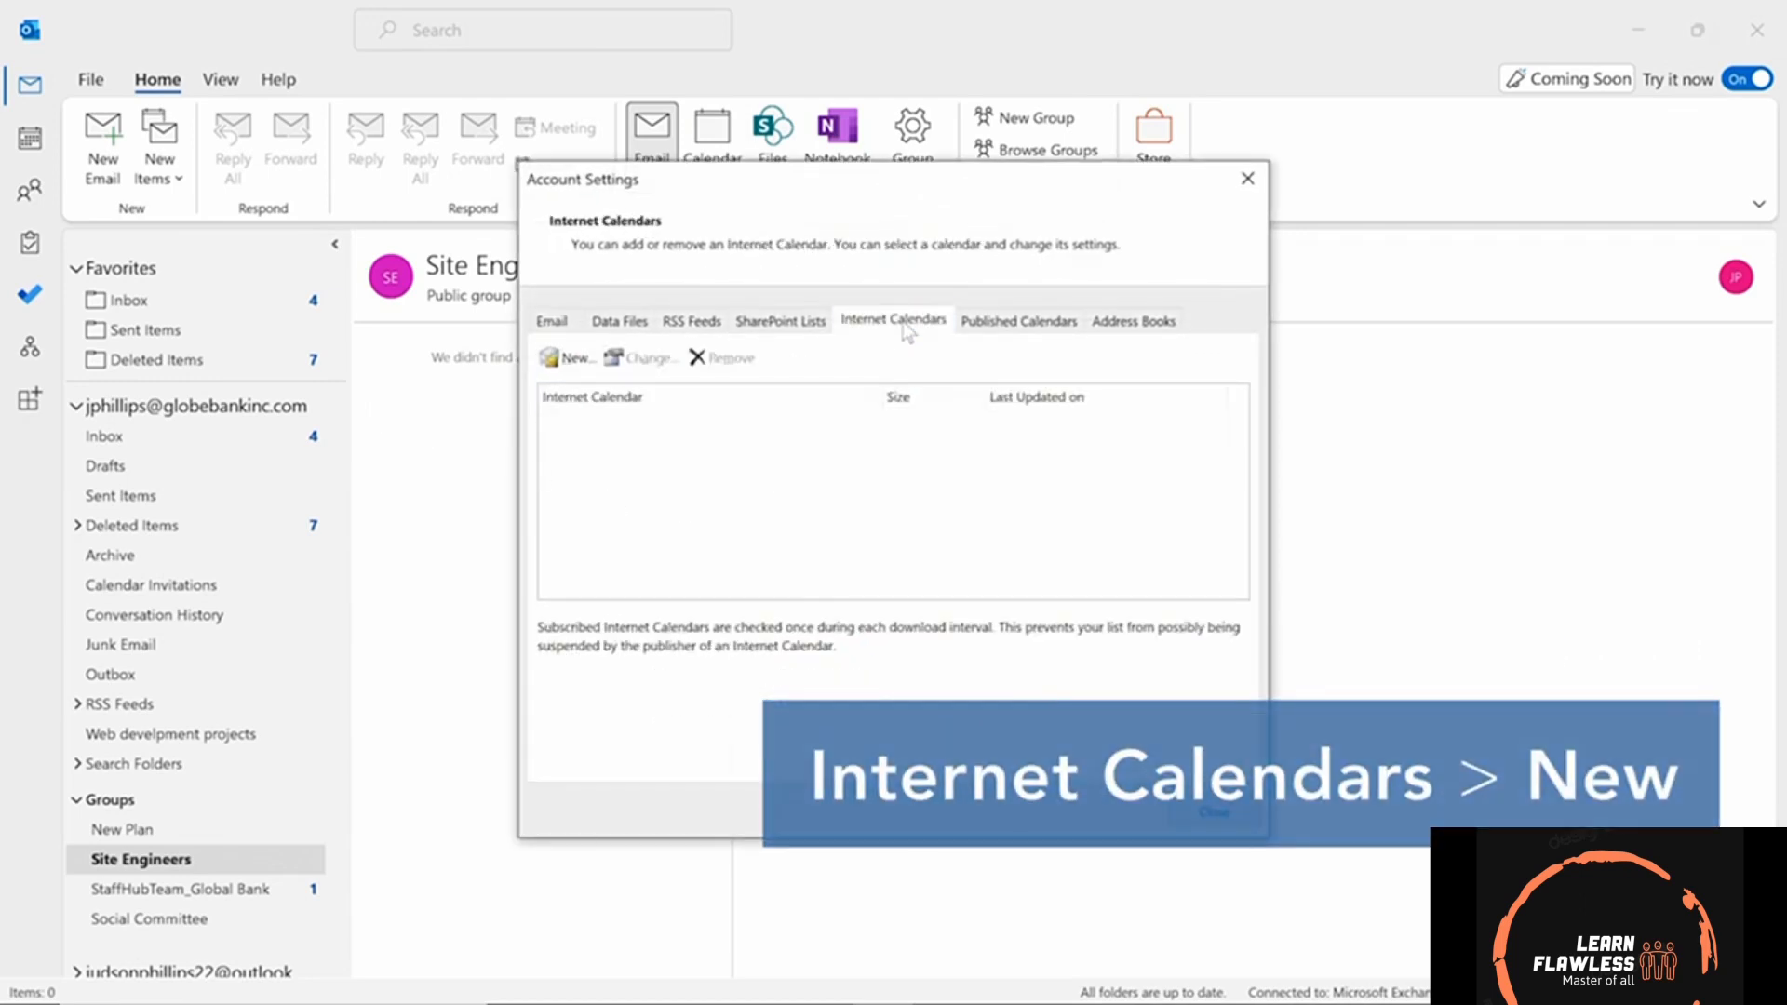
left_click(575, 363)
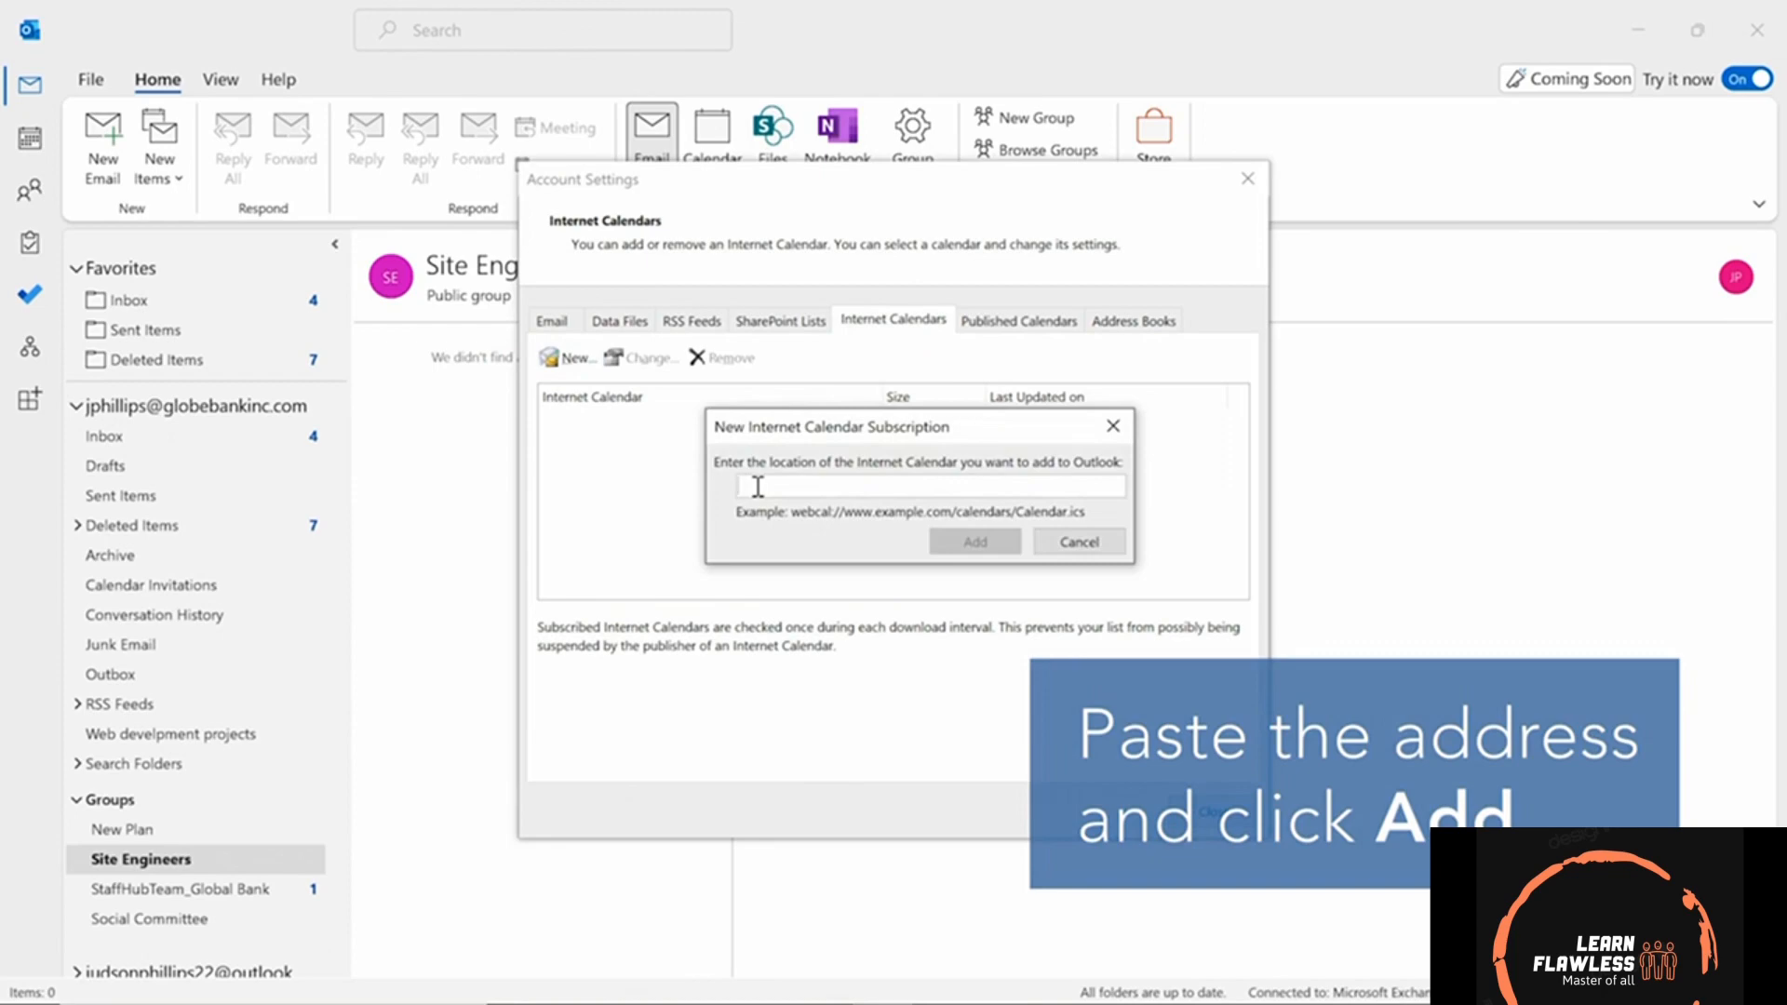
key("ctrl+v")
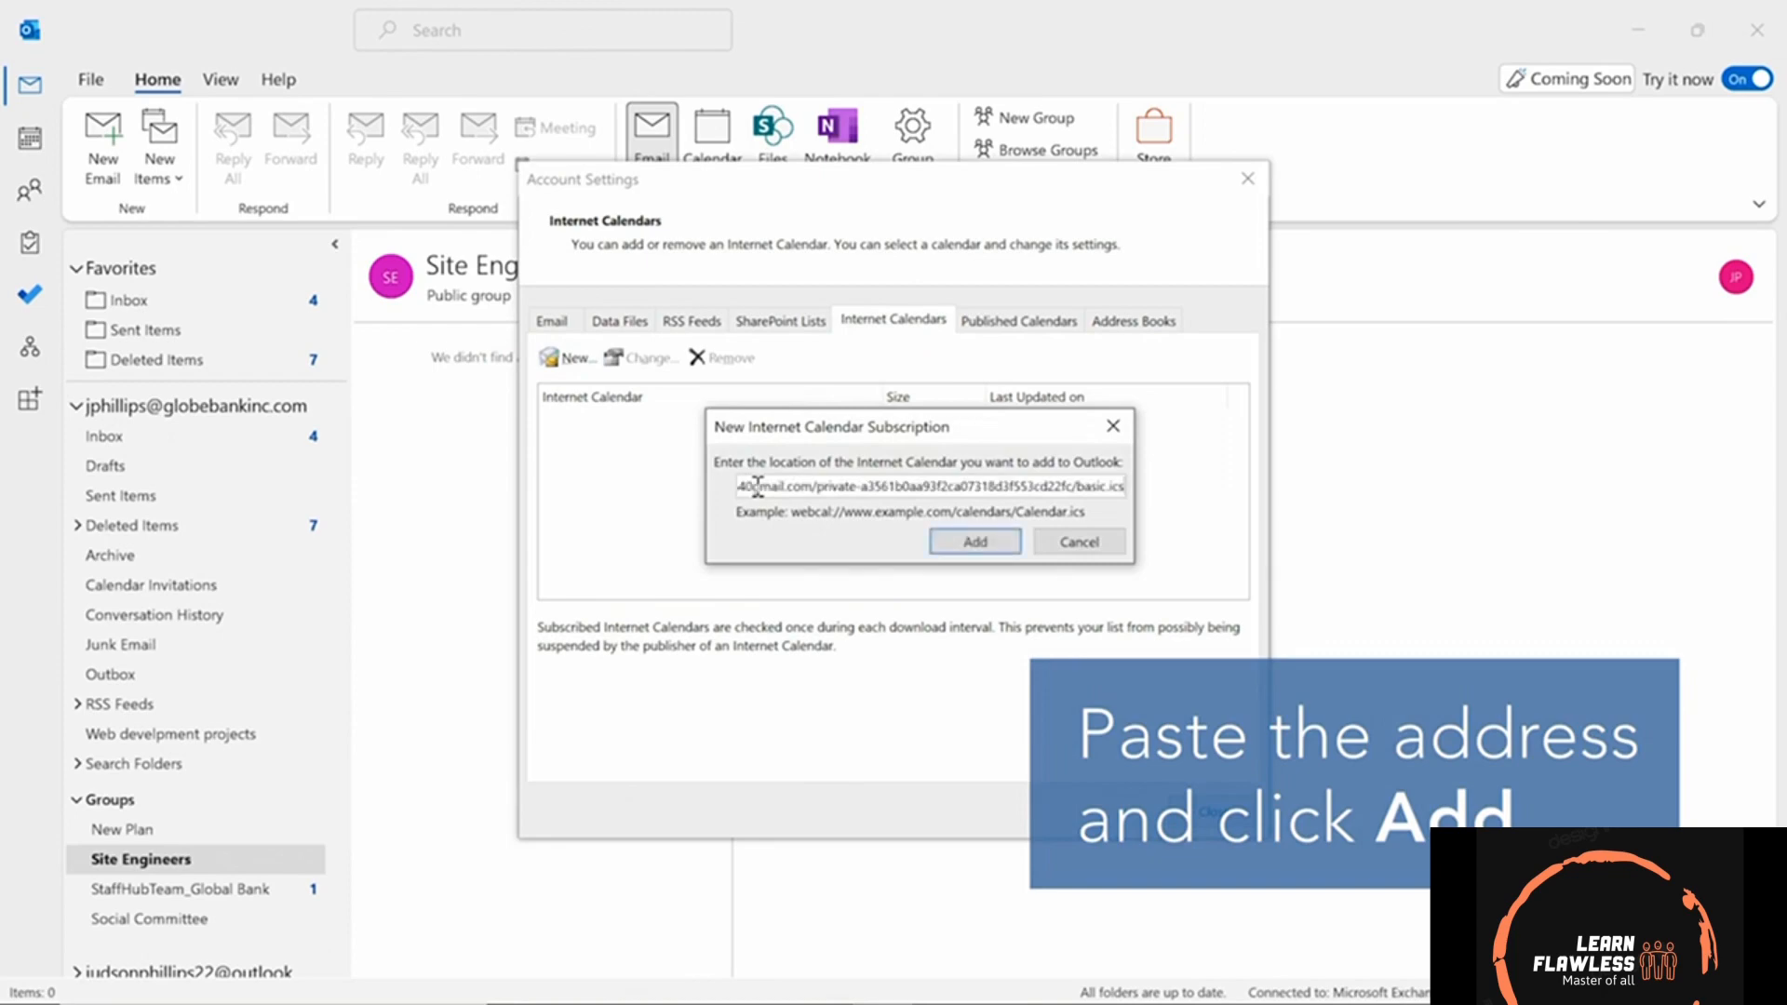
left_click(976, 543)
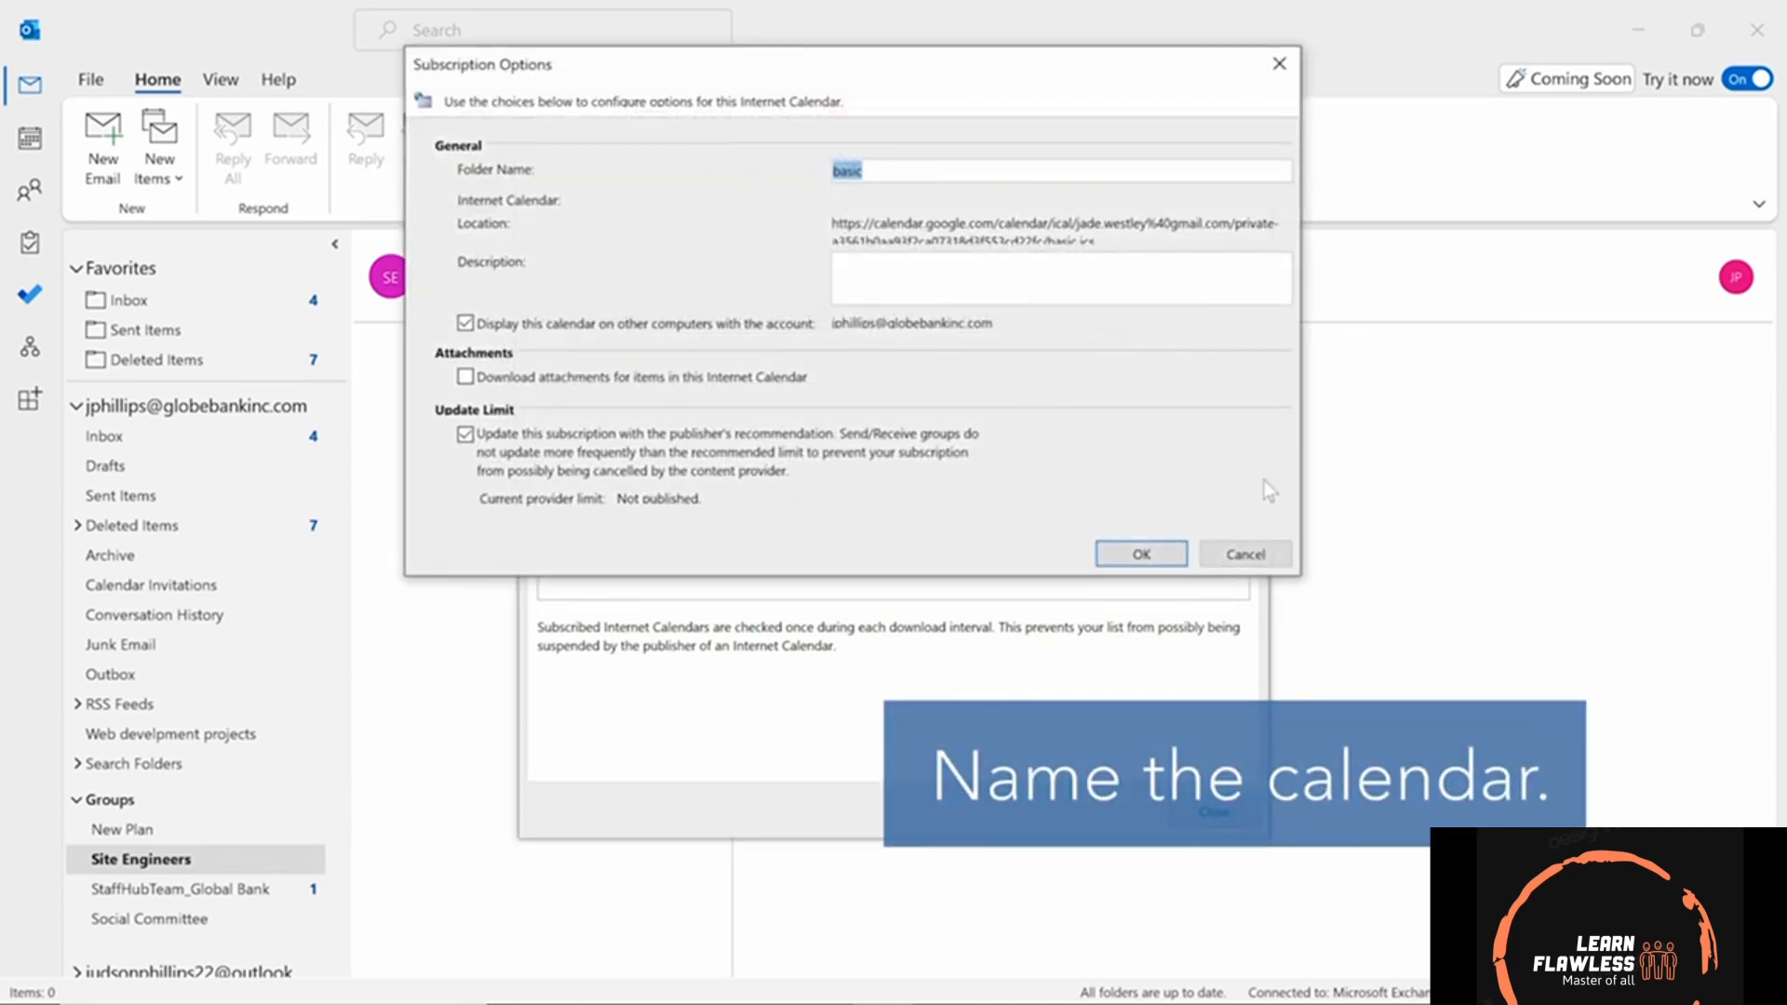
- Name the subscribed calendar with its owner's first name, accept the subscription options and close the account settings
type("Jade")
left_click(1153, 561)
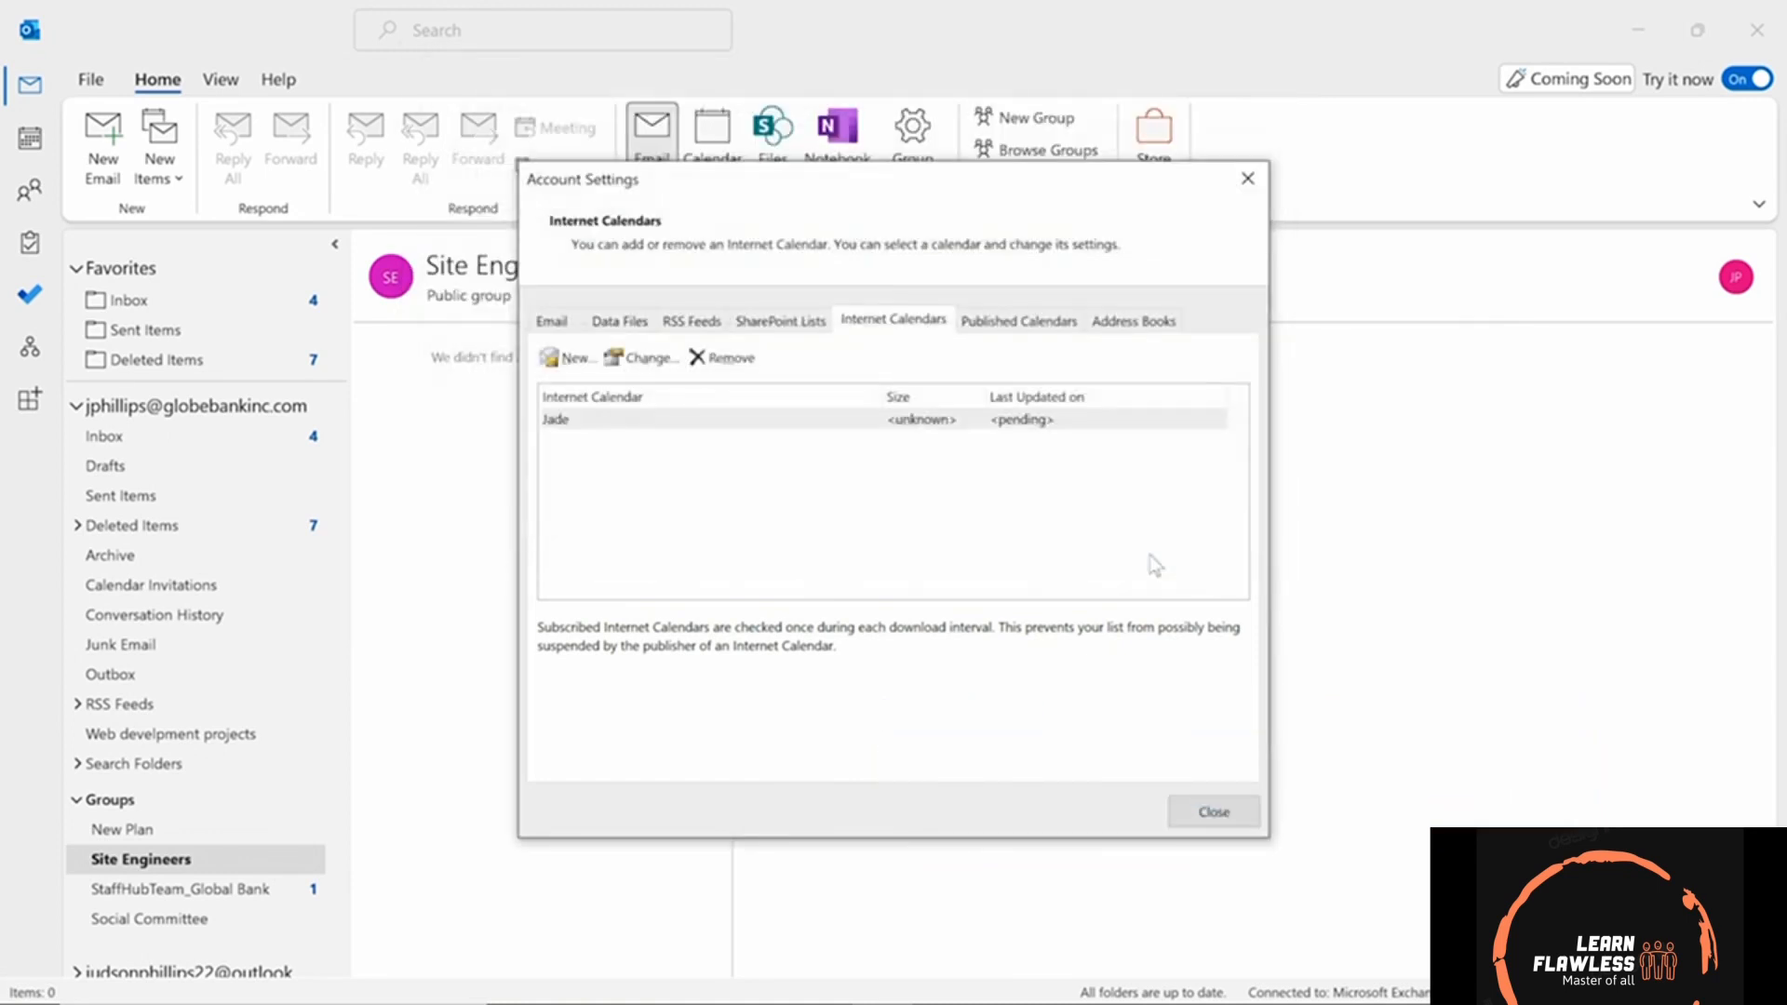
left_click(1214, 813)
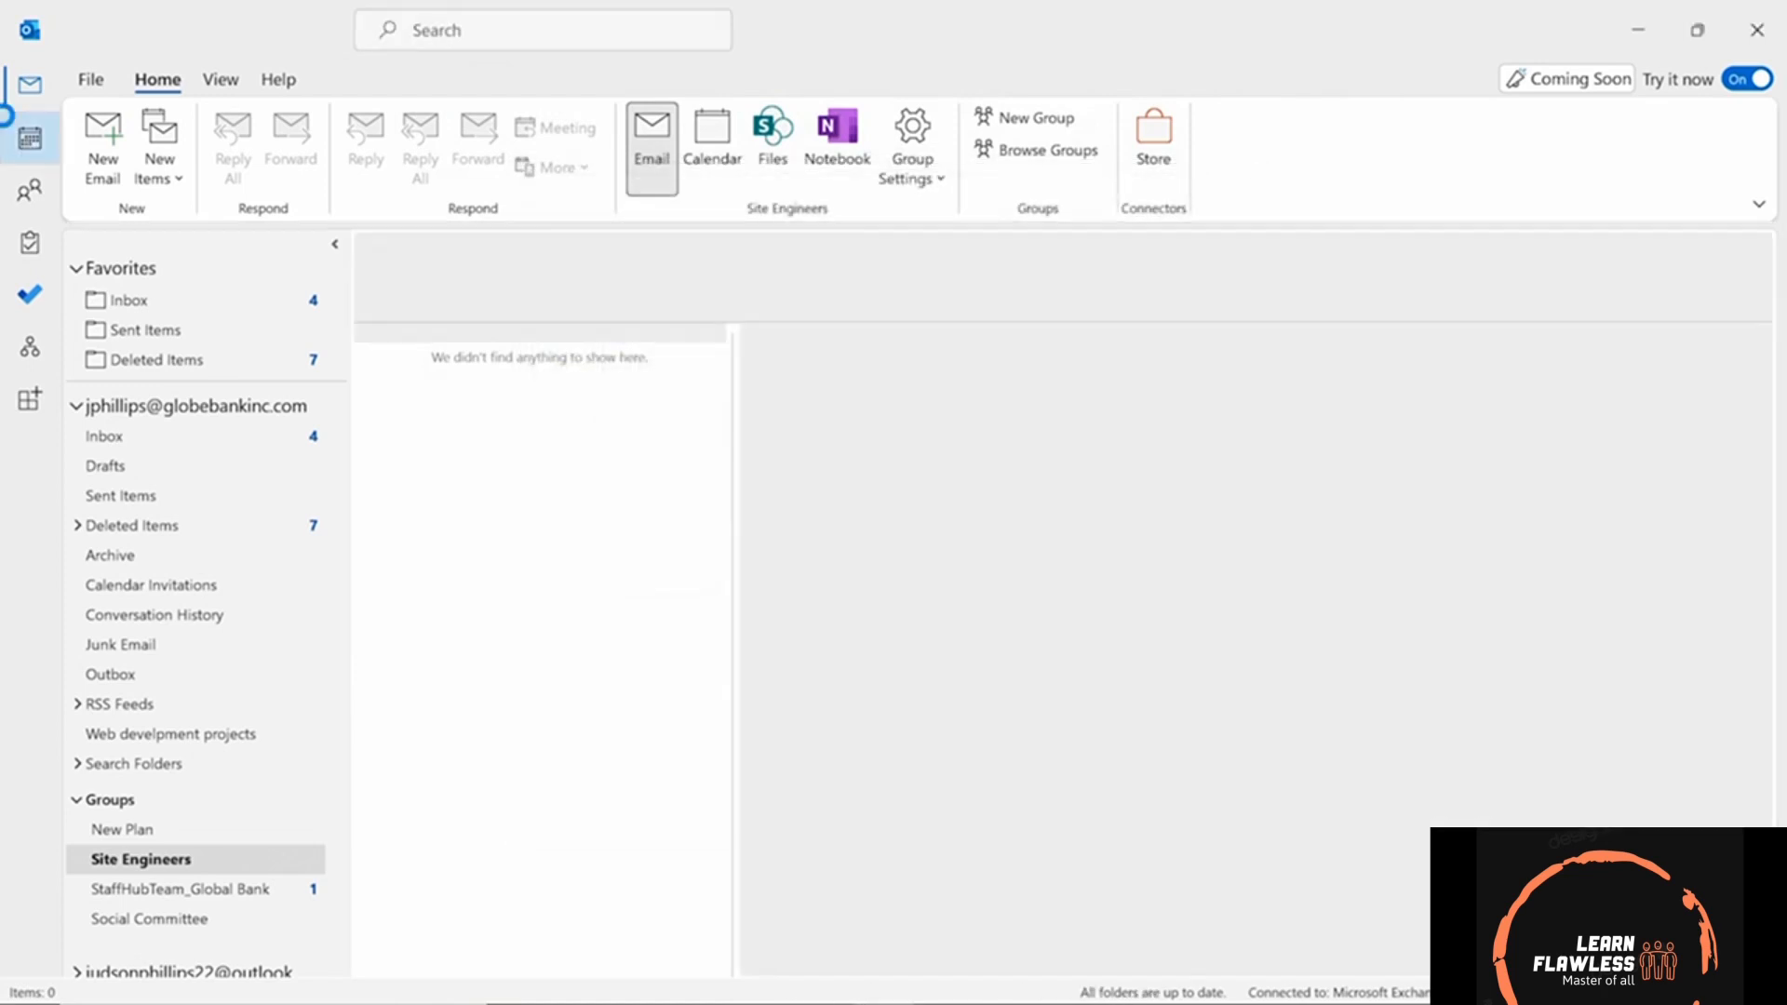
- Go to the Calendar section and show the newly subscribed Internet calendar from Other Calendars
left_click(29, 140)
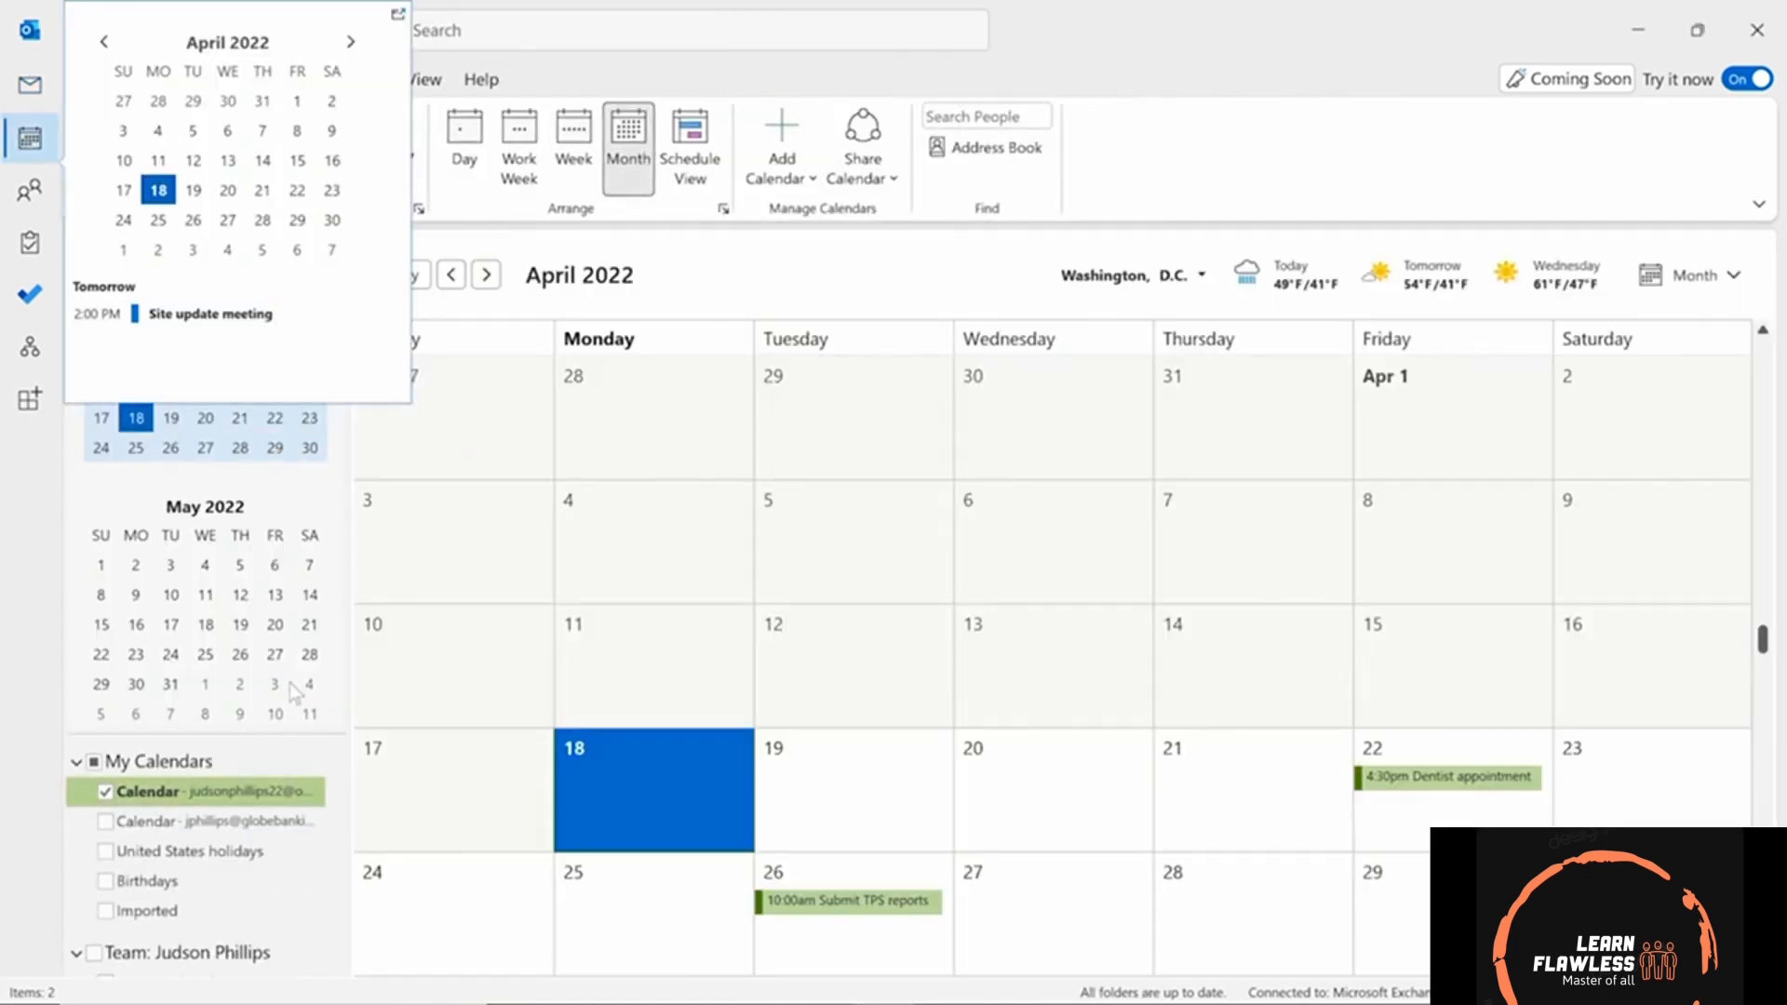
scroll(296, 696, "down", 5)
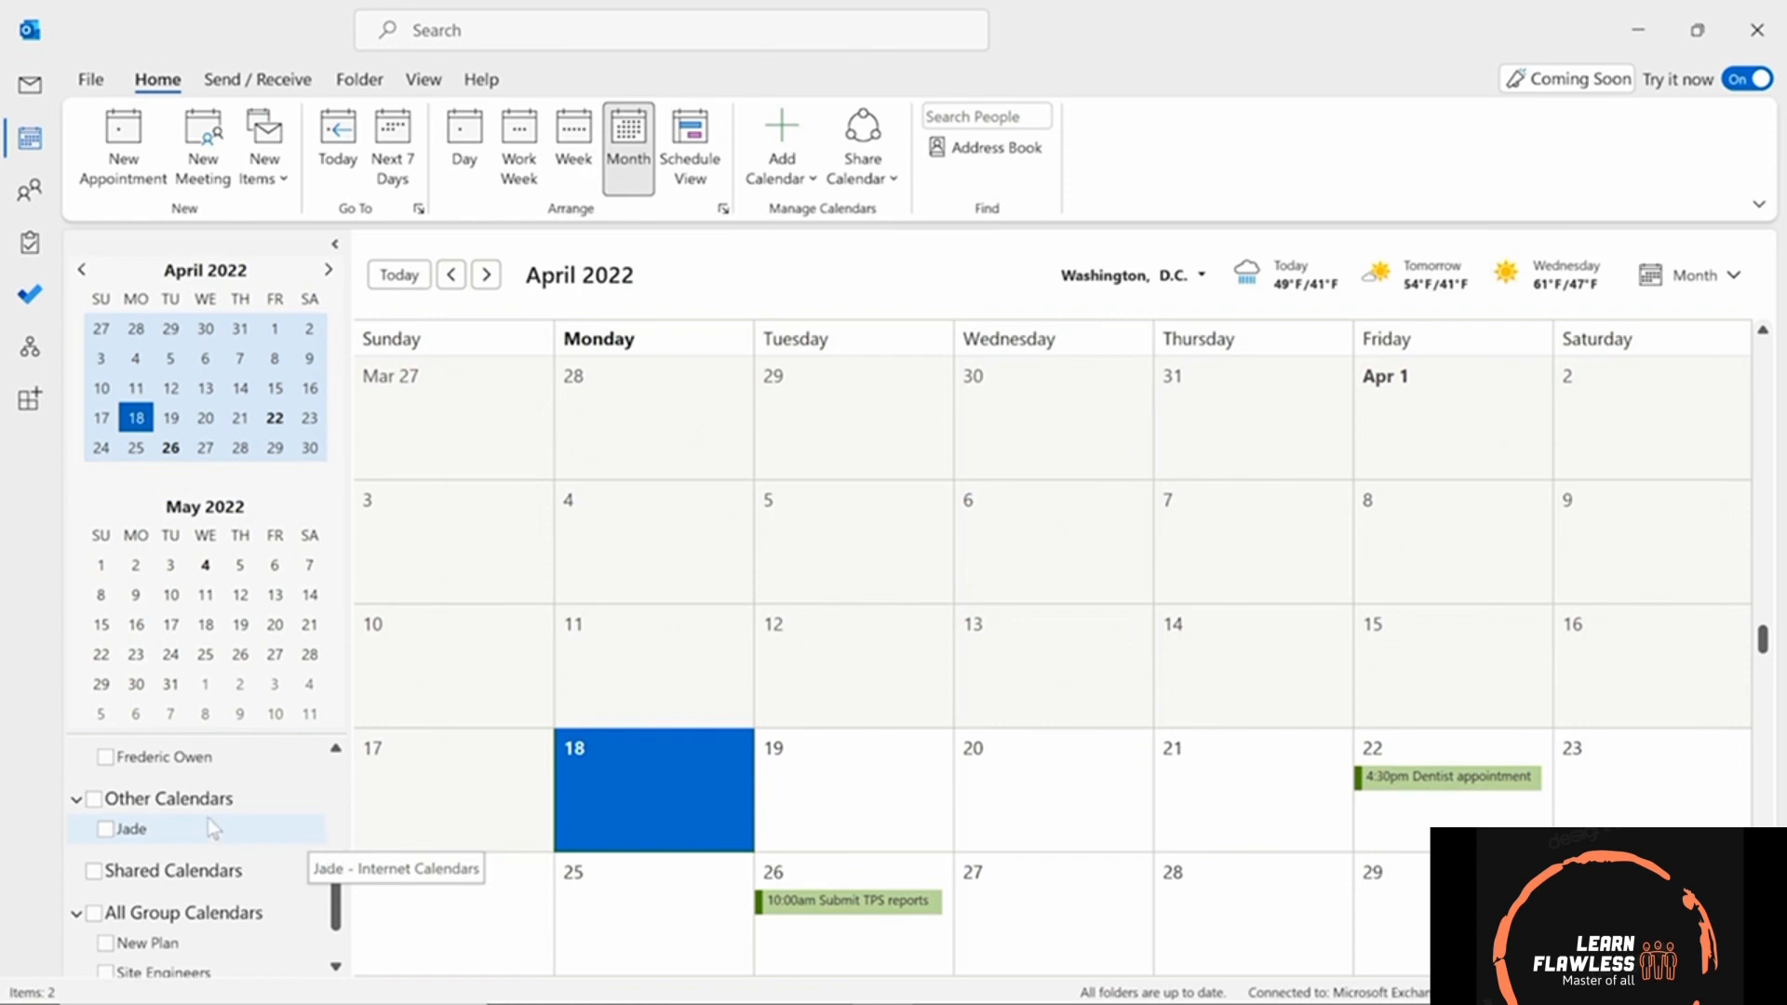
left_click(106, 829)
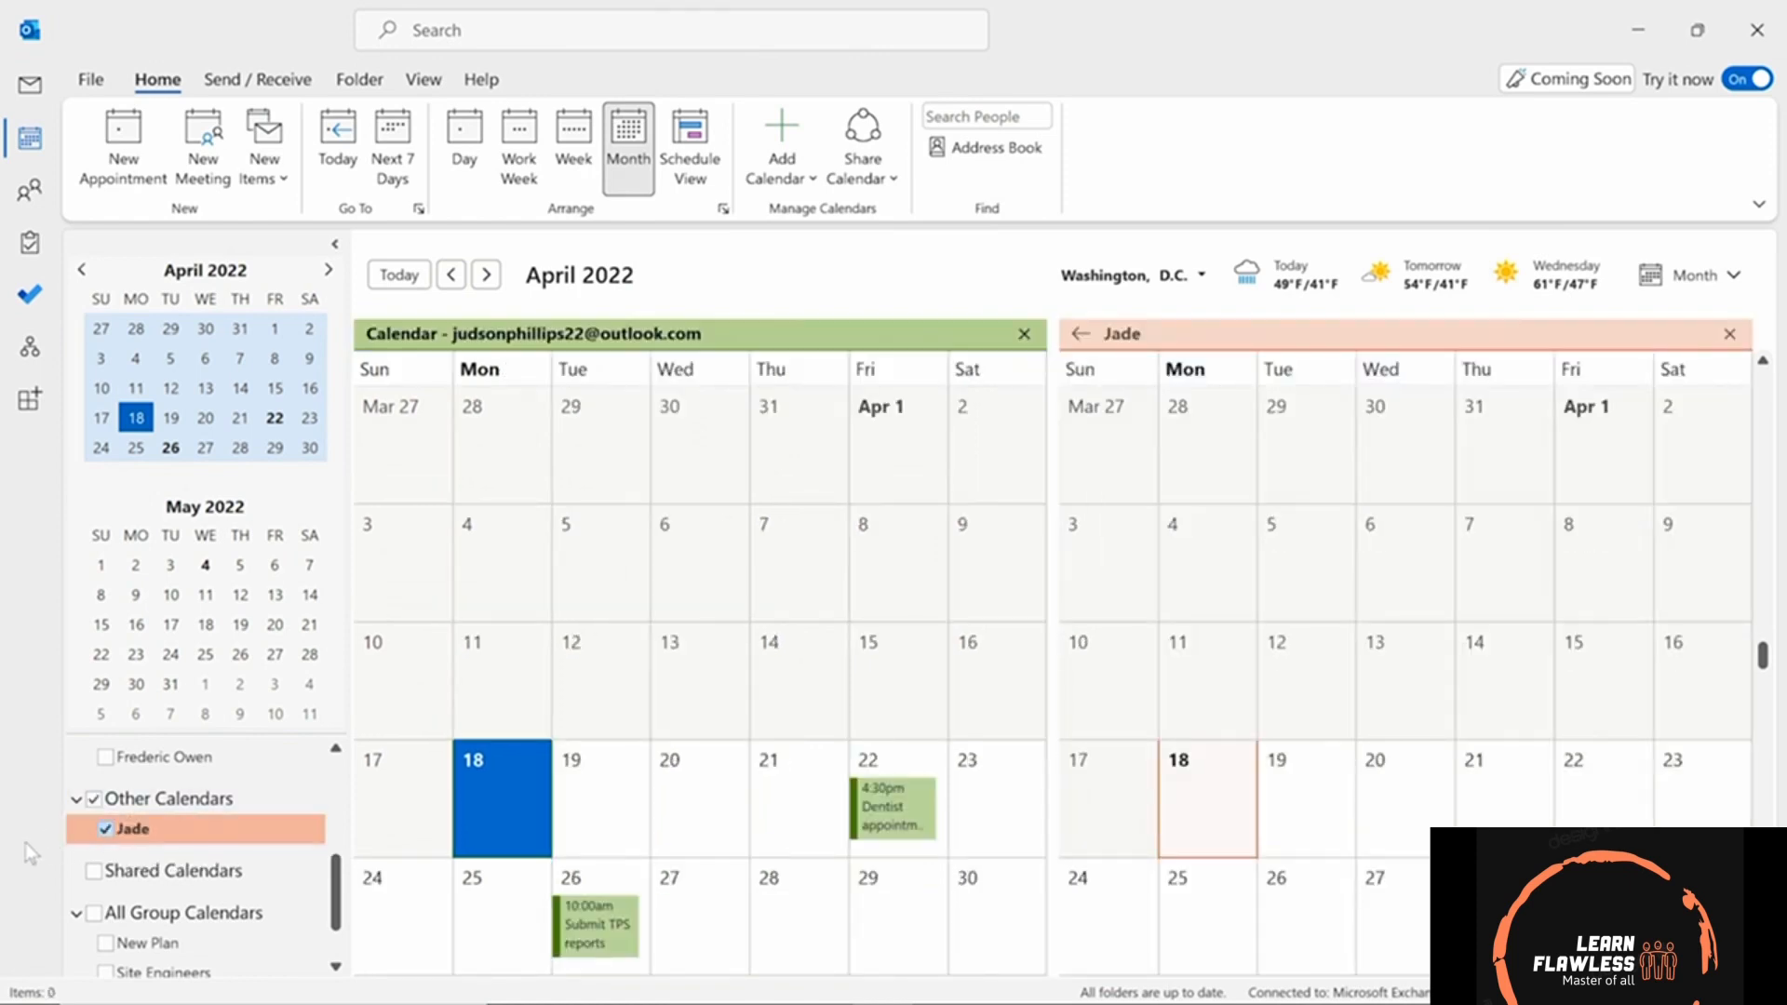